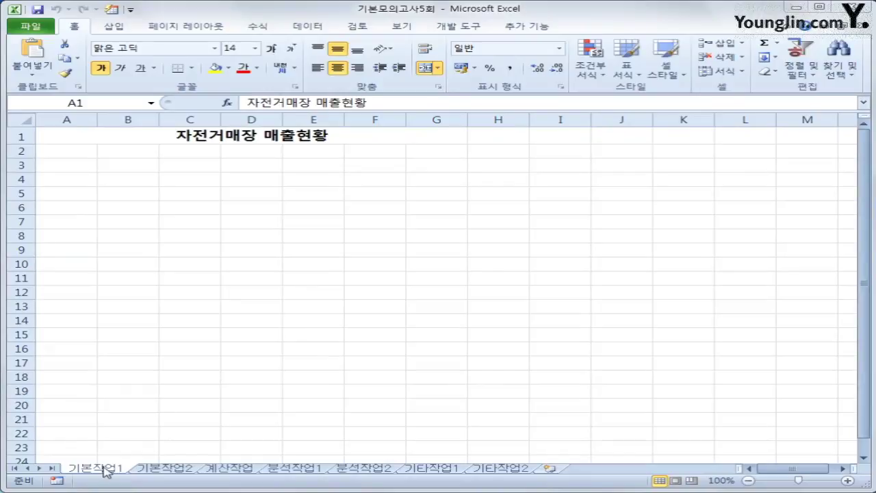
Start a Microsoft Query import at cell A3 of the 기본작업1 sheet, using MS Access Database as the data source
{"action": "left_click", "coordinate": [59, 166]}
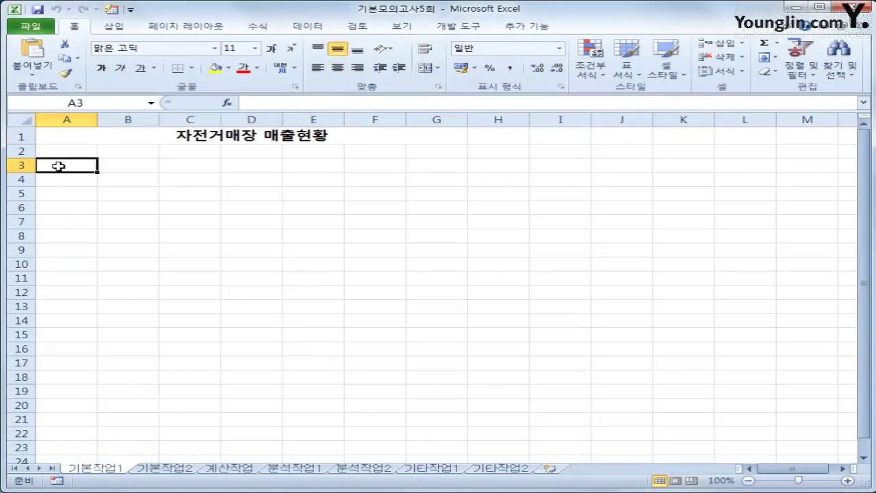
{"action": "left_click", "coordinate": [310, 29]}
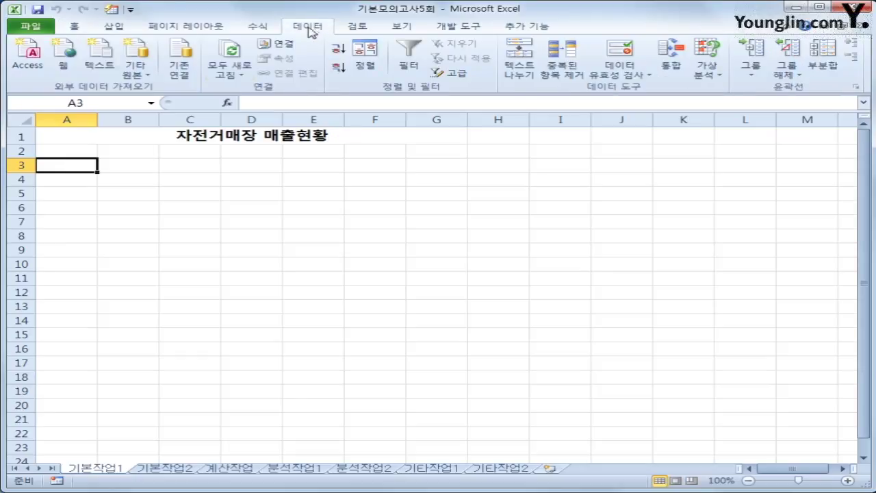
{"action": "left_click", "coordinate": [141, 76]}
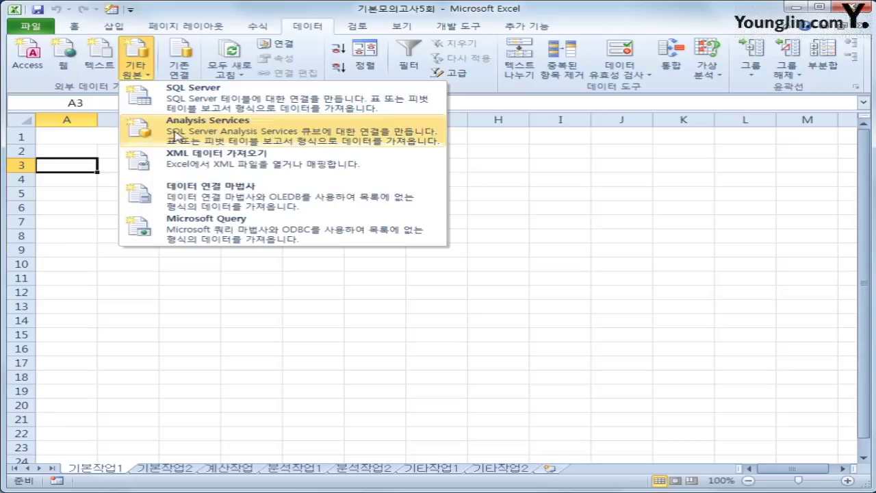
{"action": "left_click", "coordinate": [204, 230]}
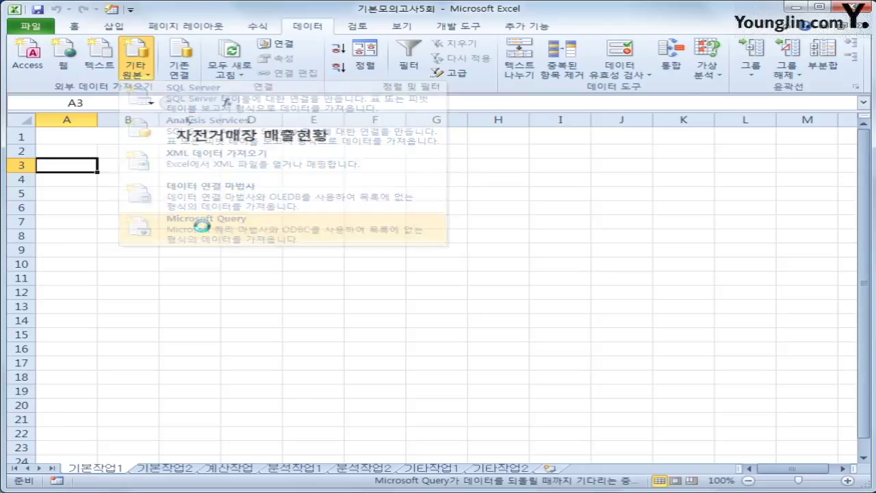
{"action": "left_click", "coordinate": [395, 273]}
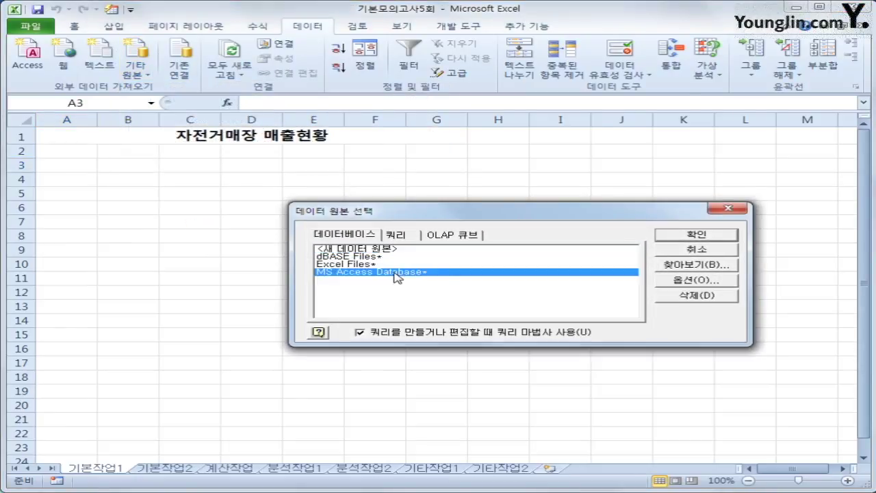
{"action": "left_click", "coordinate": [703, 239]}
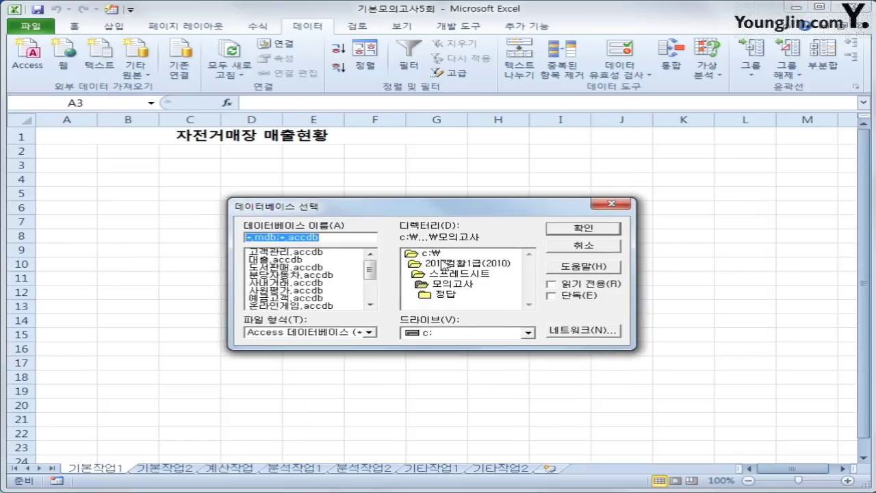
Choose 자전거매장관리.accdb in the 모의고사 folder as the database to query
{"action": "left_click_drag", "start_coordinate": [370, 275], "coordinate": [372, 285]}
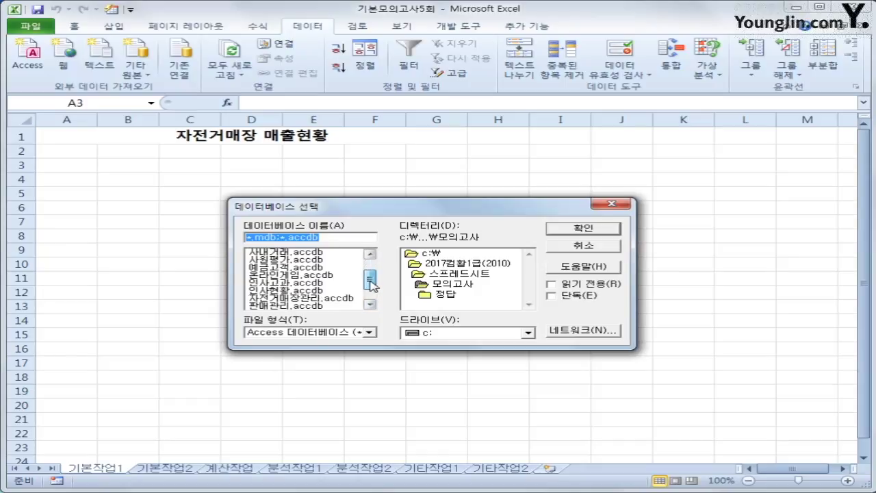
{"action": "left_click", "coordinate": [338, 299]}
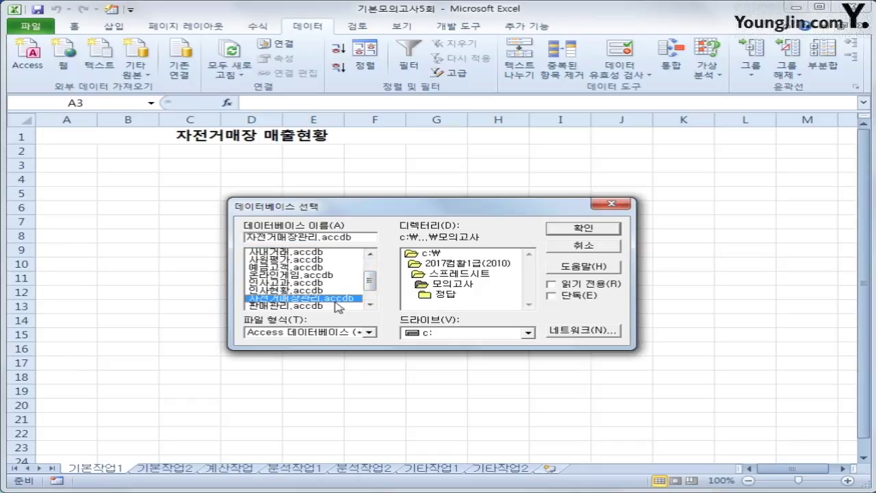
{"action": "left_click", "coordinate": [586, 234]}
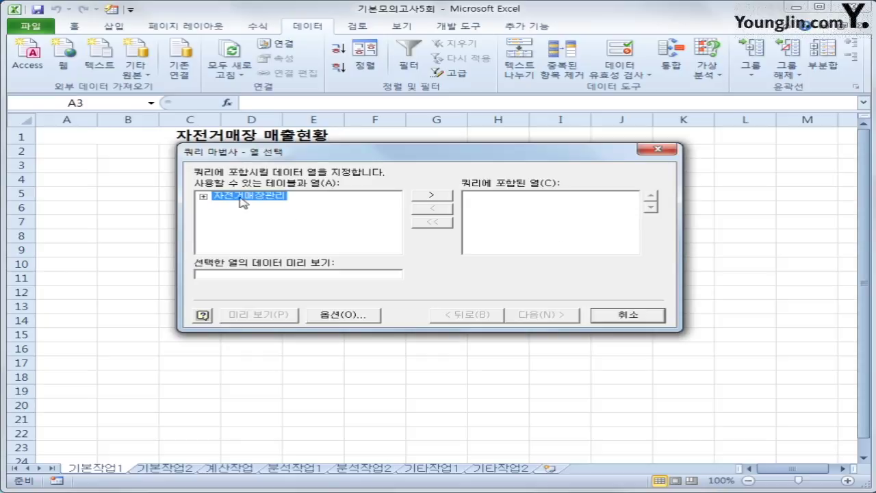
Include the 자전거매장관리 columns 자전거명, 회사명, 입고일자, 단가, 수량, 매출액 and 이익금 in the query, in that order
{"action": "double_click", "coordinate": [243, 196]}
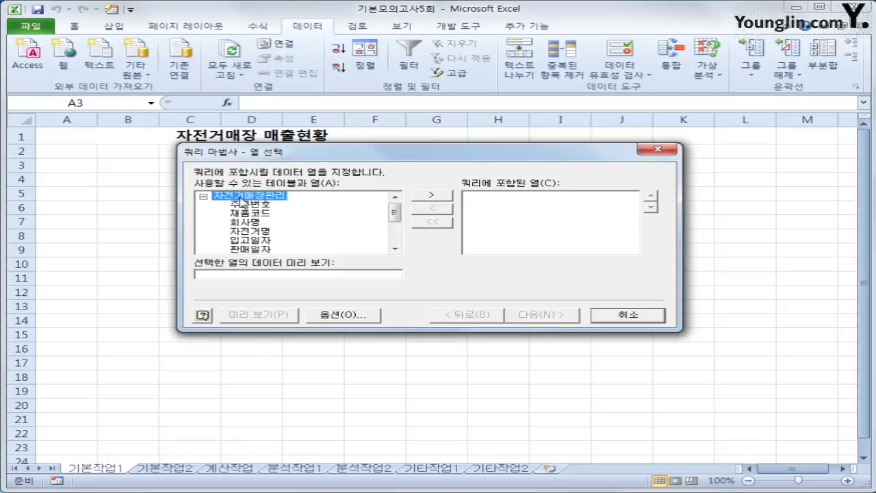
{"action": "double_click", "coordinate": [250, 233]}
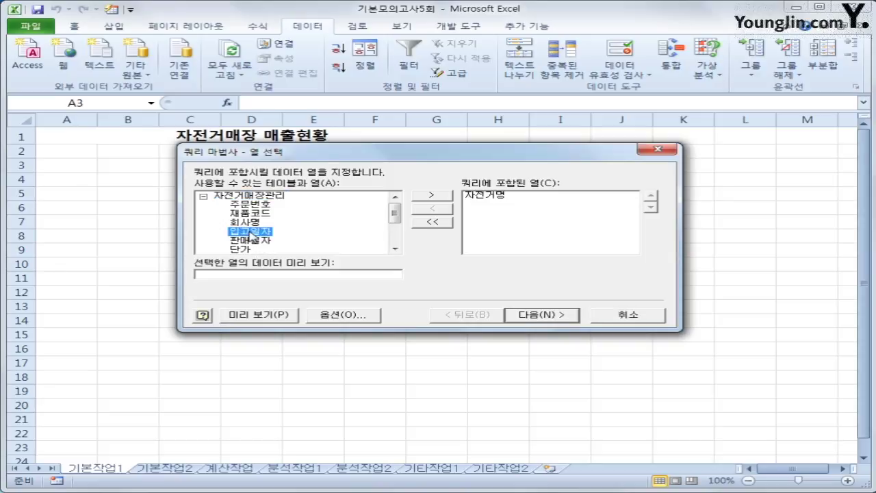
{"action": "double_click", "coordinate": [248, 222]}
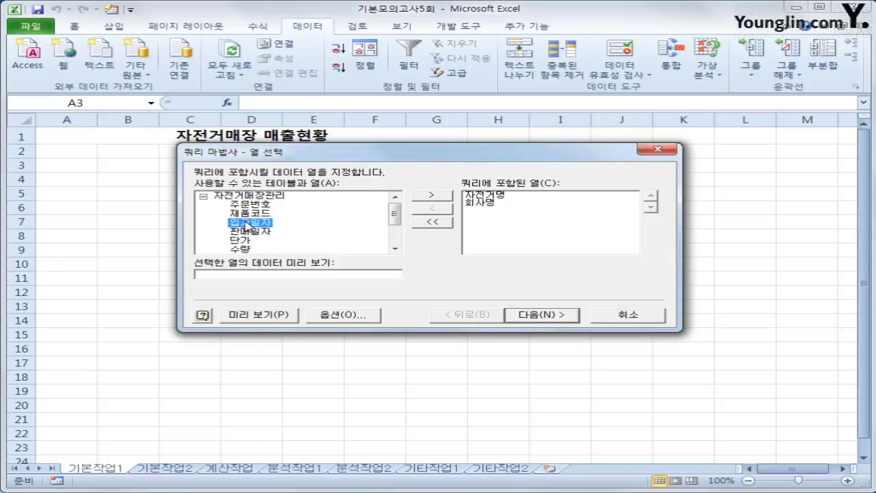
{"action": "double_click", "coordinate": [249, 223]}
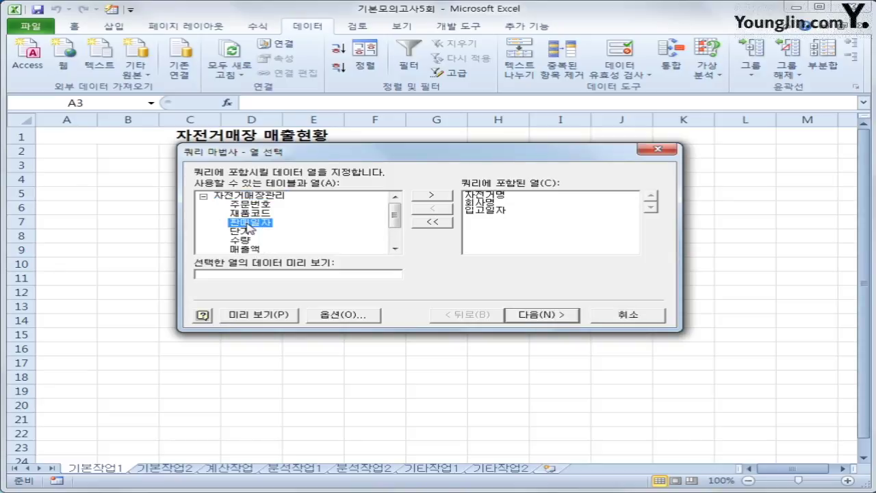
{"action": "double_click", "coordinate": [249, 232]}
{"action": "double_click", "coordinate": [241, 232]}
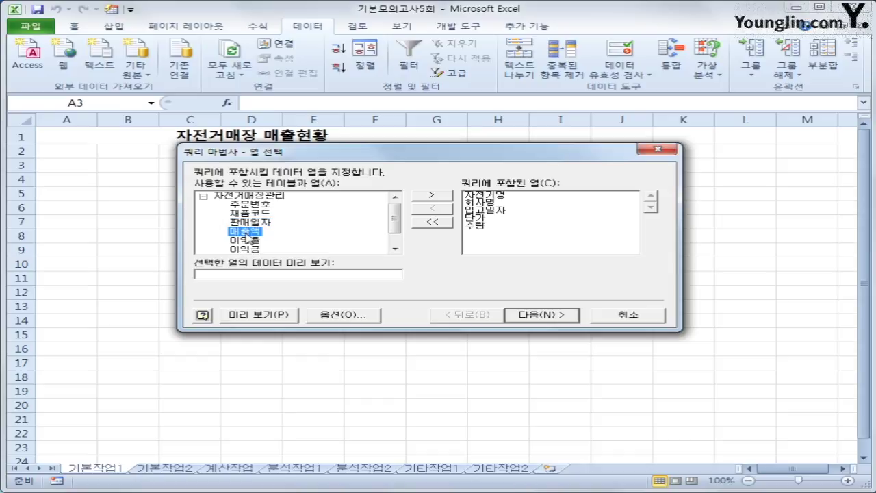
{"action": "double_click", "coordinate": [248, 232]}
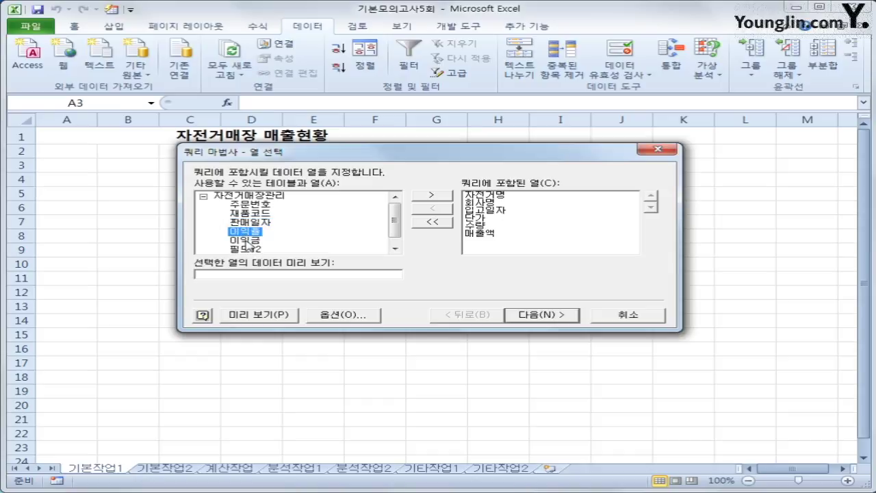
{"action": "double_click", "coordinate": [248, 241]}
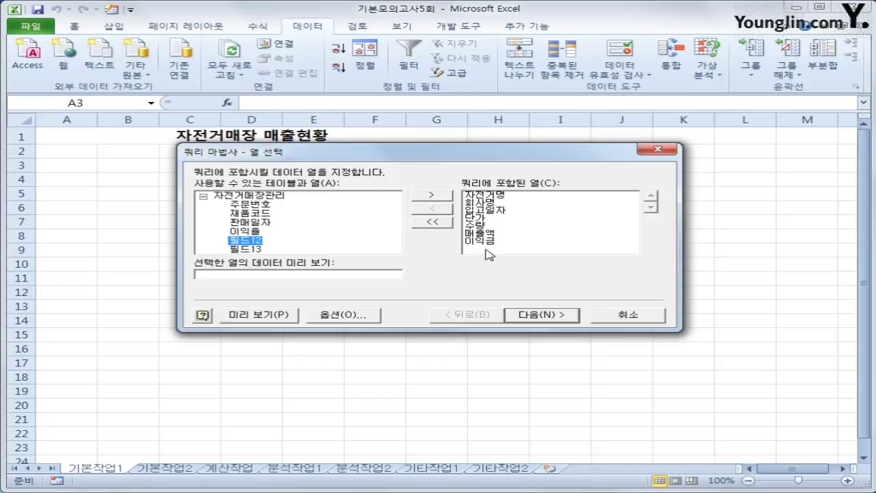
{"action": "left_click", "coordinate": [555, 317]}
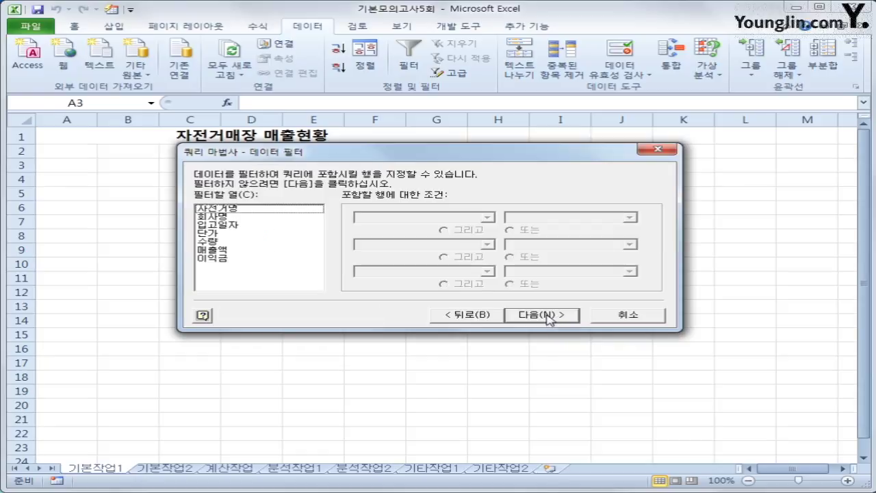
Filter the query rows to those whose 입고일자 is <= 2016-10-01
{"action": "left_click", "coordinate": [266, 228]}
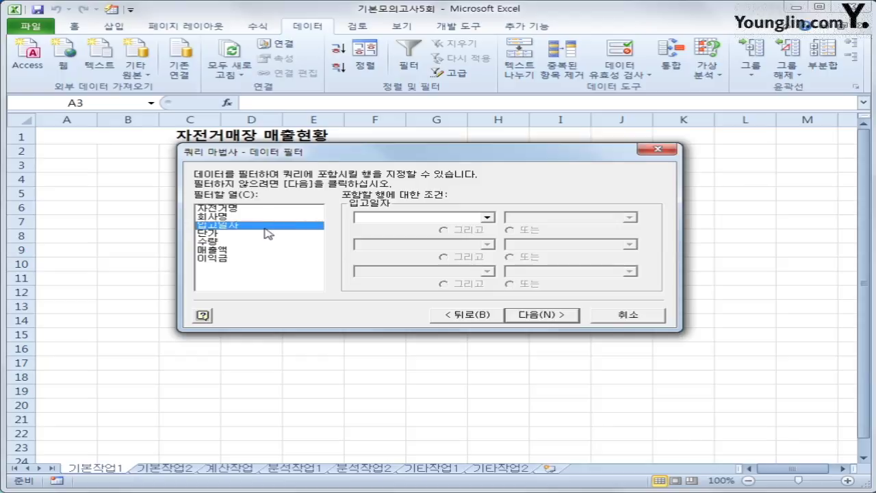
{"action": "left_click", "coordinate": [422, 217]}
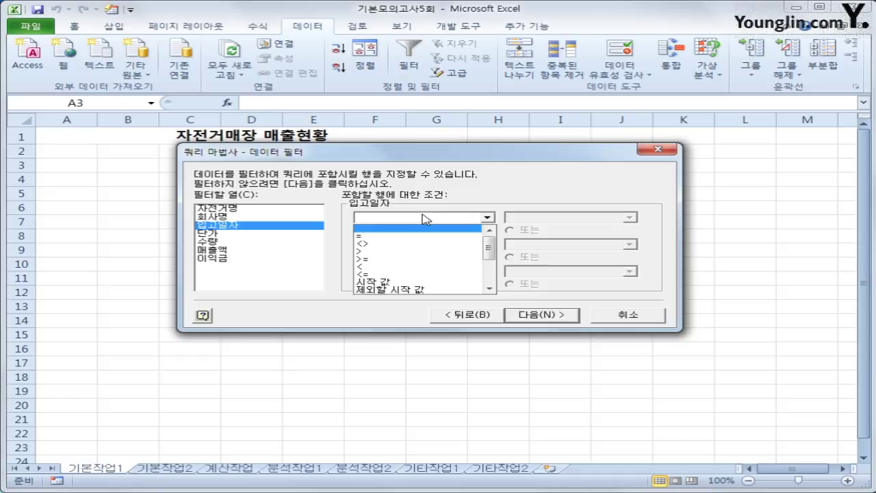
{"action": "left_click", "coordinate": [406, 275]}
{"action": "type", "text": "201"}
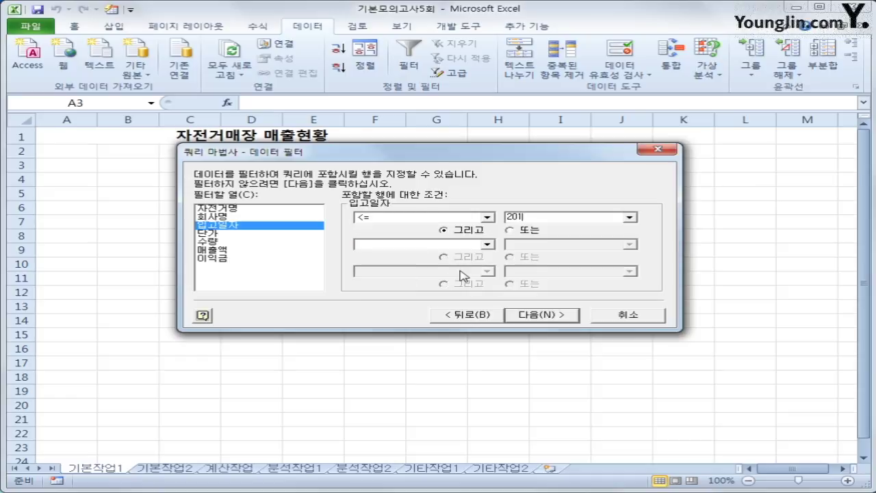
{"action": "type", "text": "6-10-01"}
Add a filter condition that 매출액 is >= 1000000 and accept the query filters
{"action": "left_click", "coordinate": [226, 251]}
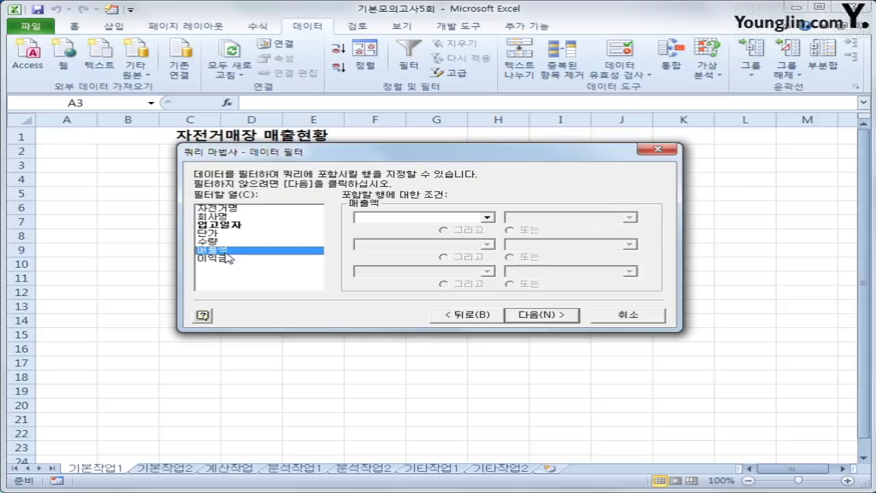
{"action": "left_click", "coordinate": [396, 218]}
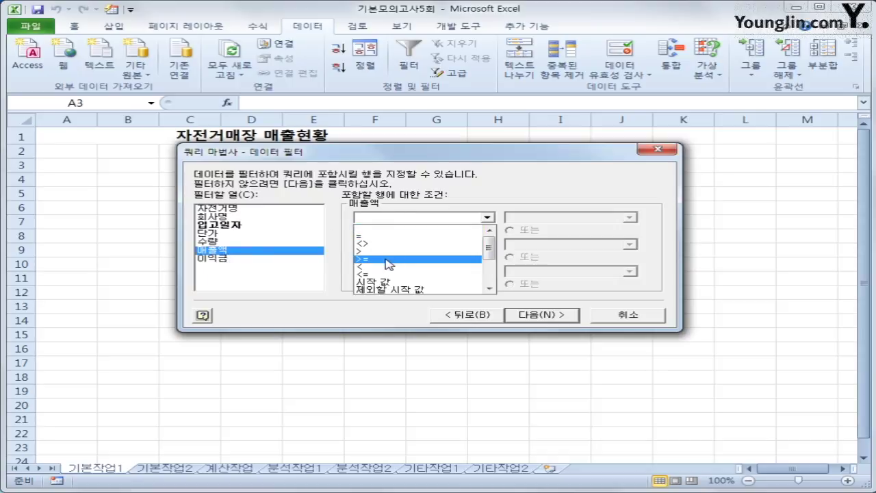
{"action": "left_click", "coordinate": [389, 259]}
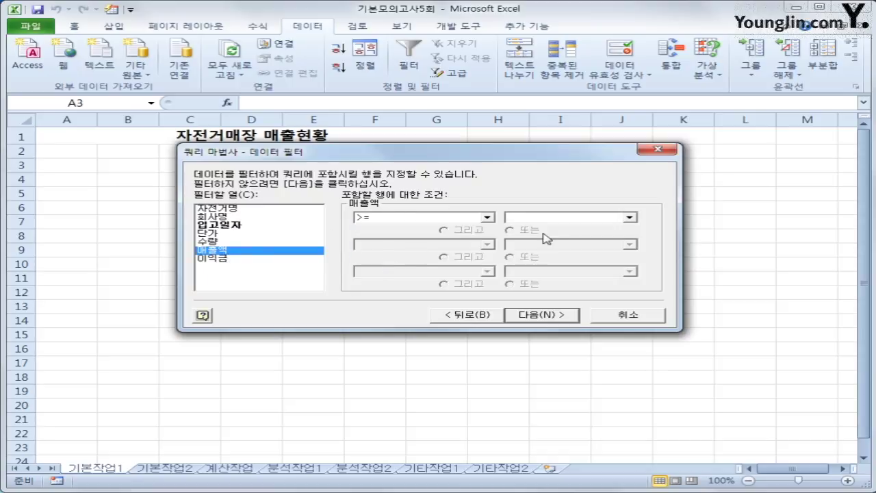
{"action": "type", "text": "10"}
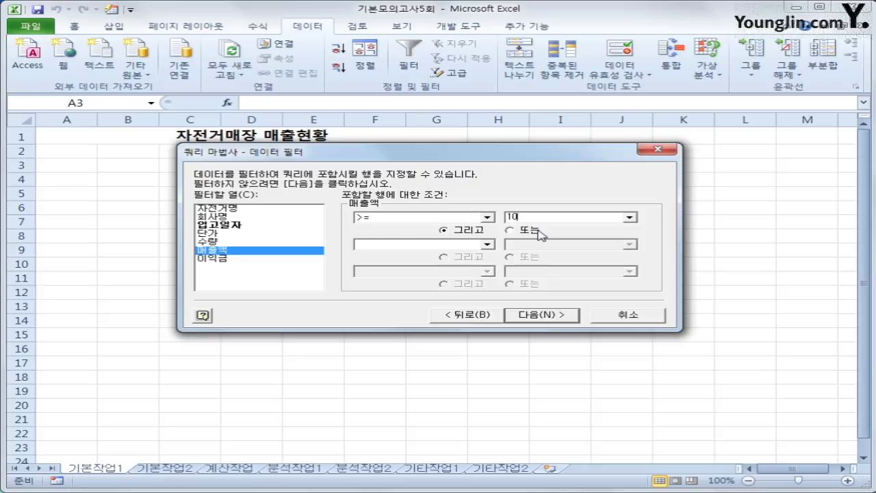
{"action": "type", "text": "00000"}
{"action": "left_click", "coordinate": [564, 317]}
Sort the query by 매출액 descending, with 이익금 descending as the second criterion
{"action": "left_click", "coordinate": [337, 219]}
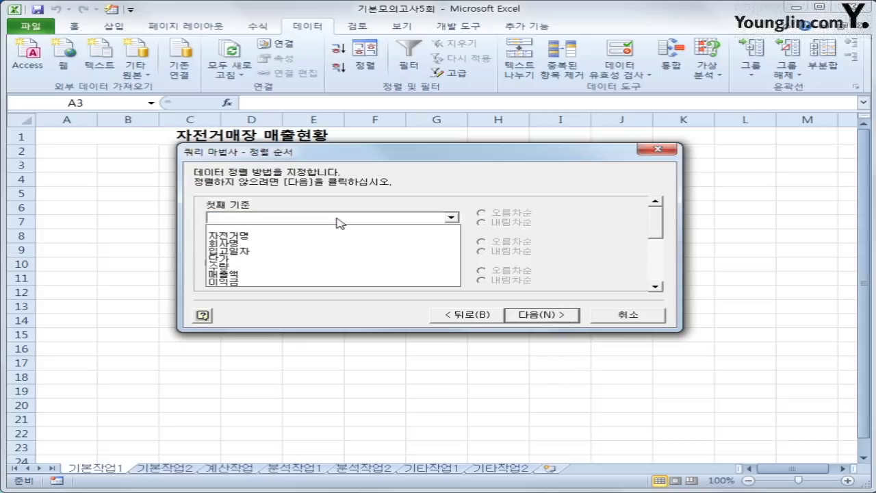
{"action": "left_click", "coordinate": [302, 274]}
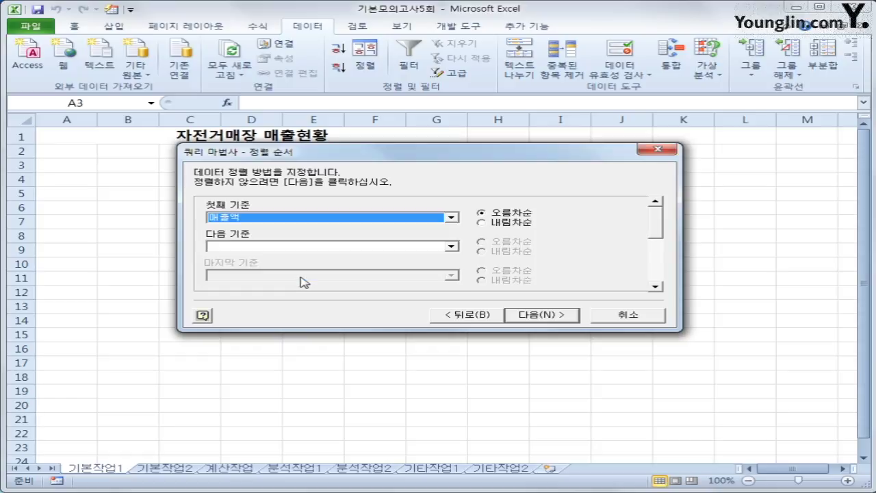
{"action": "left_click", "coordinate": [497, 214]}
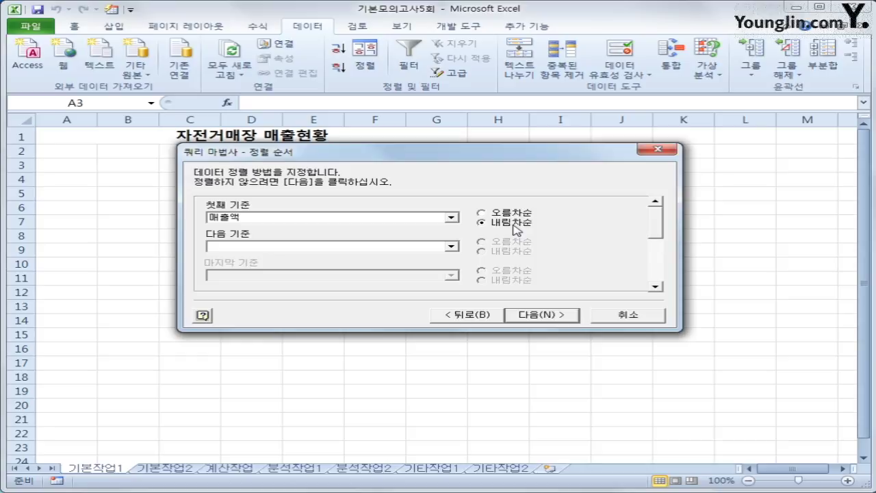
{"action": "left_click", "coordinate": [391, 246]}
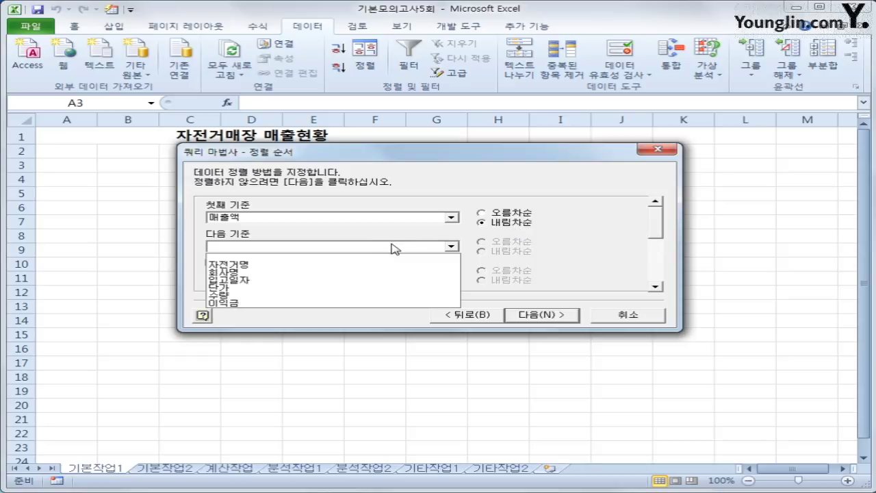
{"action": "left_click", "coordinate": [392, 302]}
{"action": "left_click", "coordinate": [510, 256]}
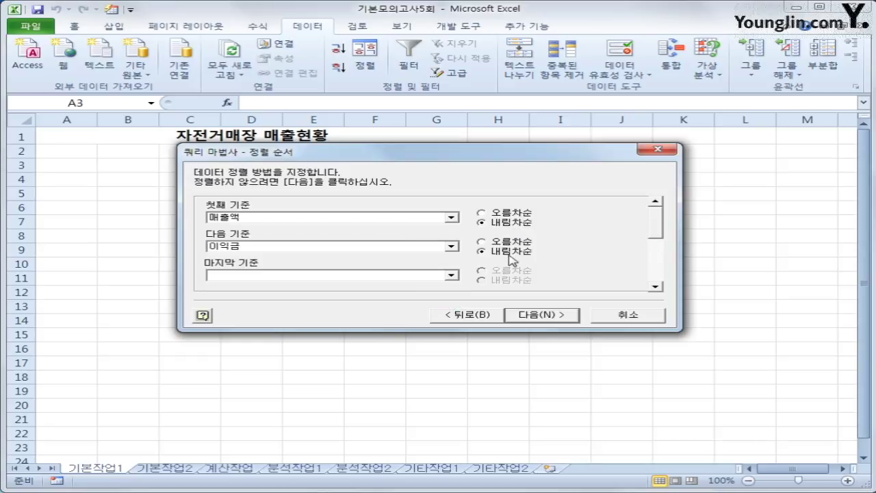
{"action": "left_click", "coordinate": [545, 314]}
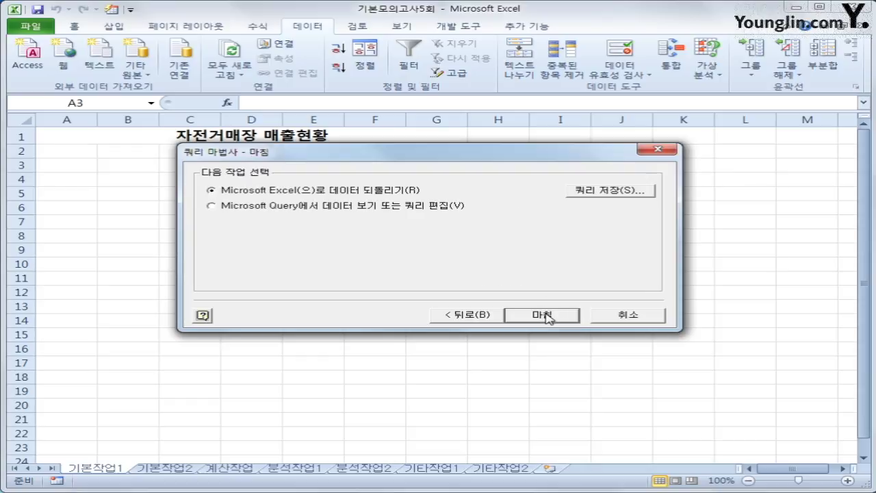
Return the query data to the existing worksheet as a table at $A$3 and convert that table to a normal range
{"action": "left_click", "coordinate": [544, 316]}
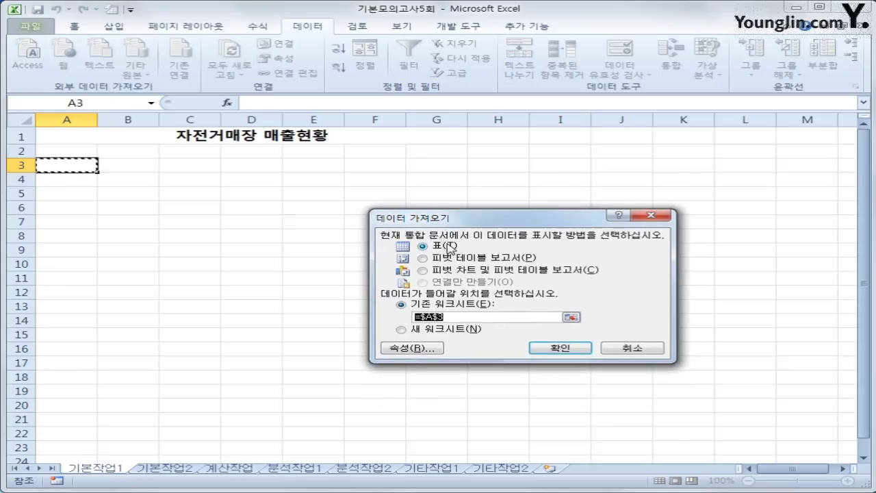
{"action": "left_click", "coordinate": [581, 348]}
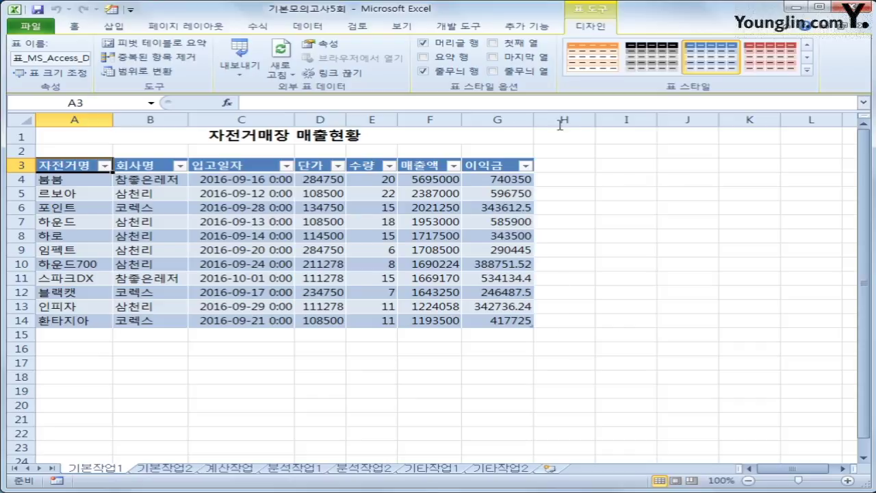
{"action": "left_click", "coordinate": [145, 72]}
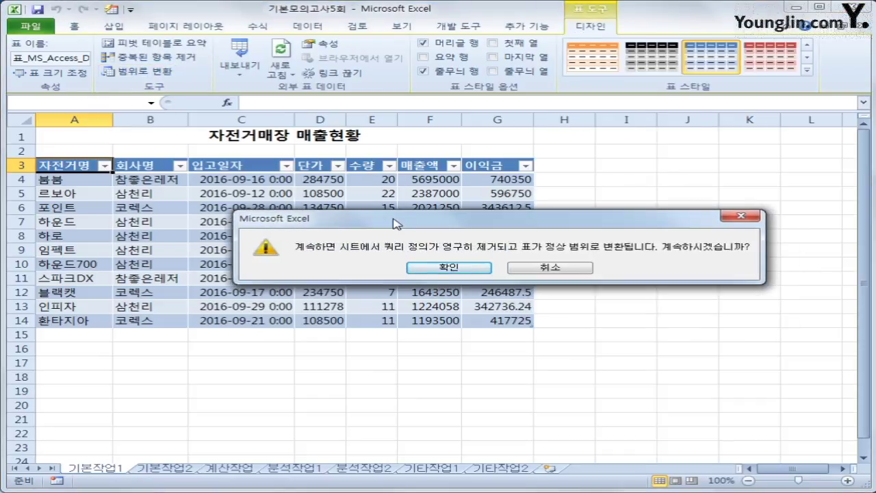
{"action": "left_click", "coordinate": [432, 270]}
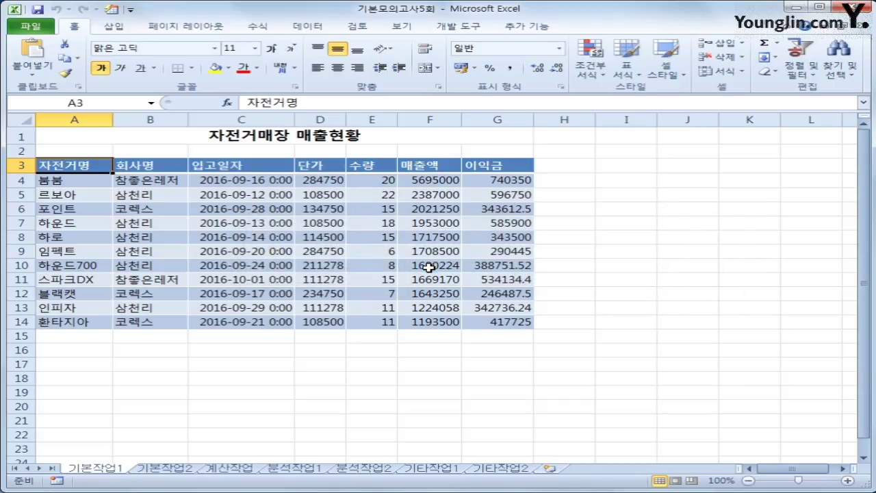
On the 기본작업2 sheet, enter the criteria heading 최대매출액 in cell A26 below the data
{"action": "left_click", "coordinate": [176, 470]}
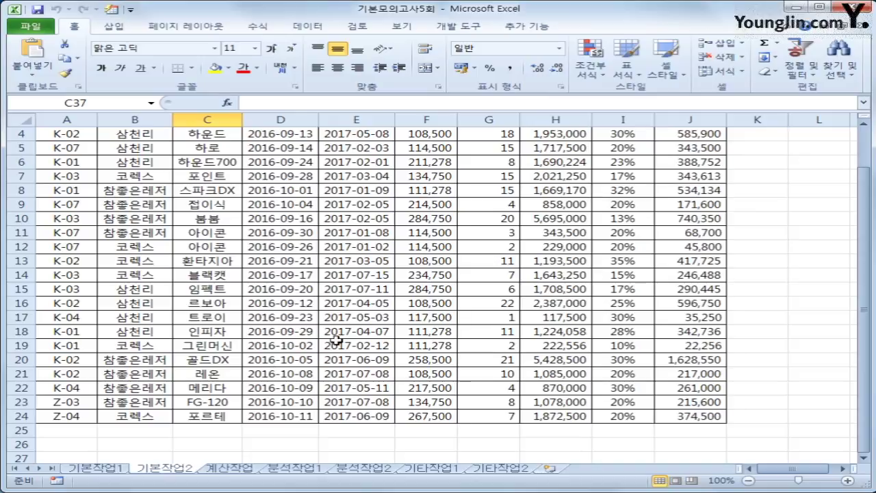
{"action": "scroll", "coordinate": [340, 336], "scroll_direction": "up", "scroll_amount": 1}
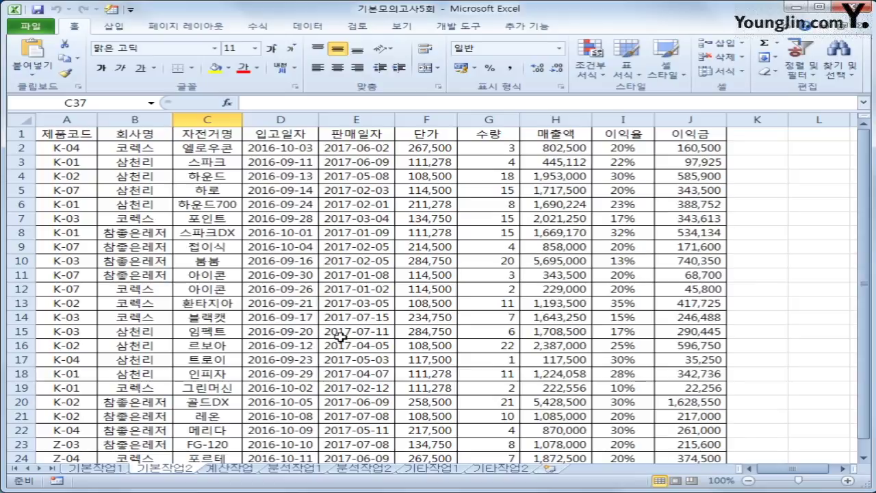
{"action": "left_click", "coordinate": [557, 132]}
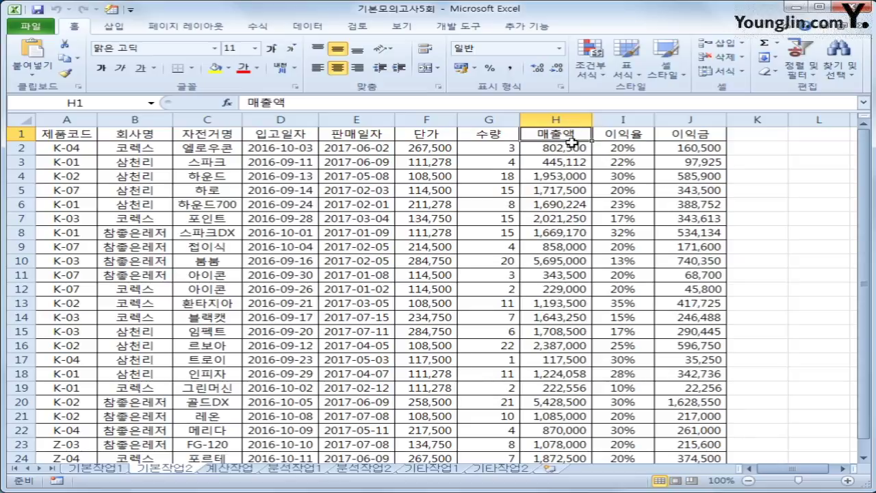
{"action": "scroll", "coordinate": [567, 142], "scroll_direction": "down", "scroll_amount": 2}
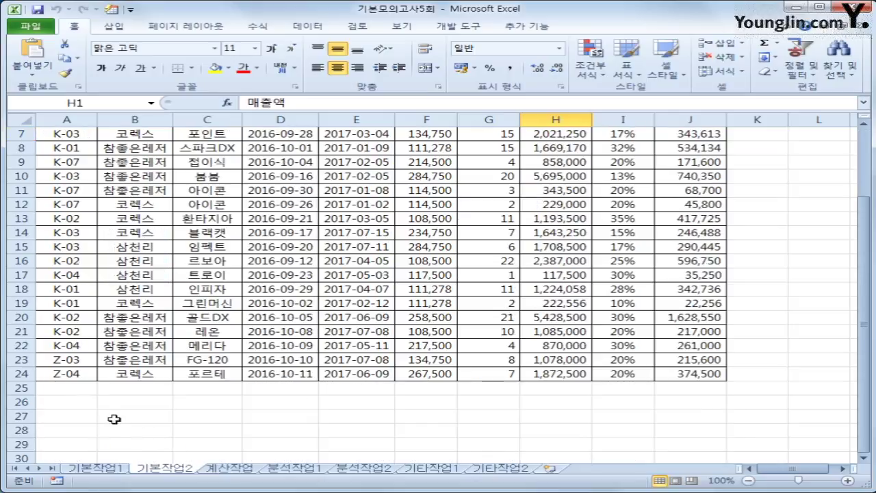
{"action": "left_click", "coordinate": [89, 405]}
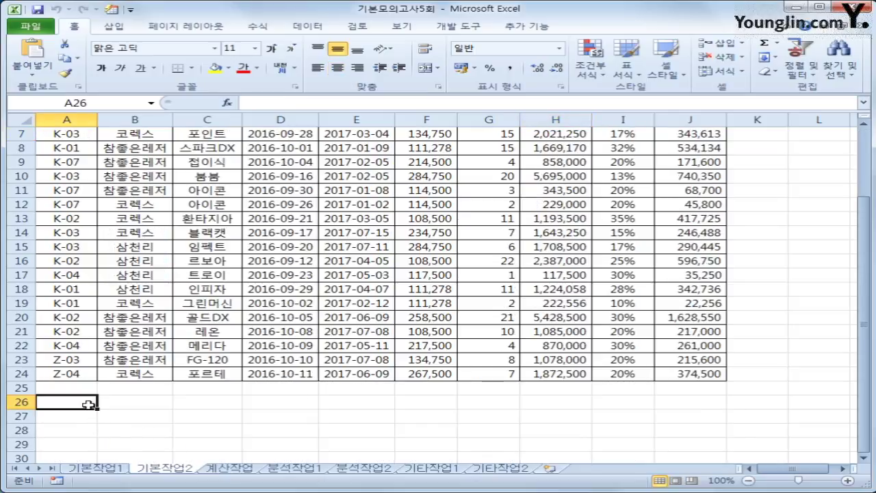
{"action": "type", "text": "최대"}
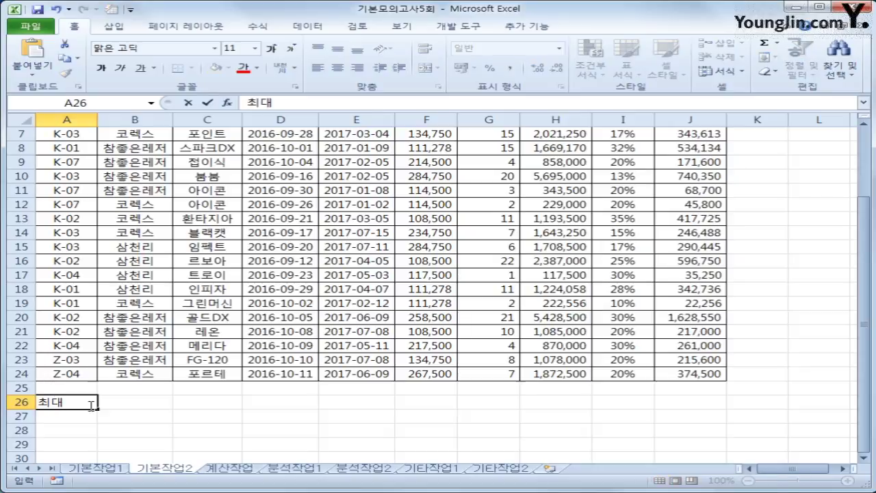
{"action": "type", "text": "매출ㅇㅐㄱ"}
{"action": "key", "text": "Return"}
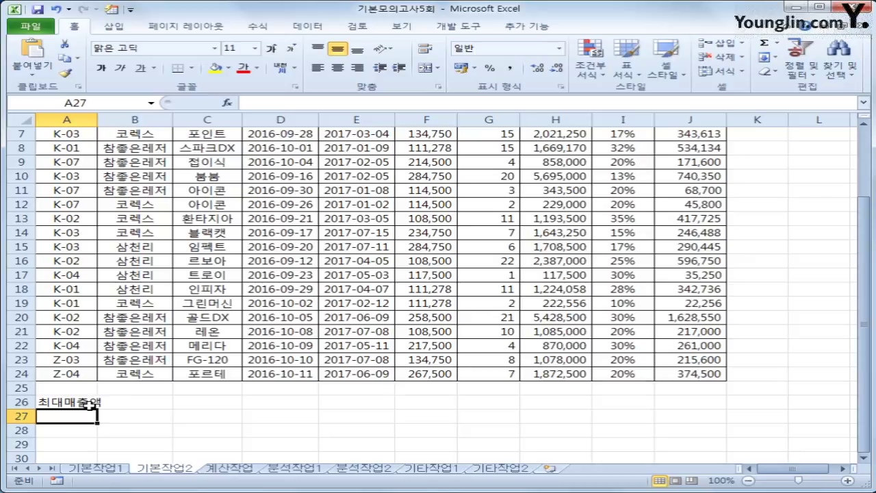
Enter the criteria formula =LARGE($H$2:$H$24,1)=H2 in A27 and widen column A to fit its heading
{"action": "type", "text": "="}
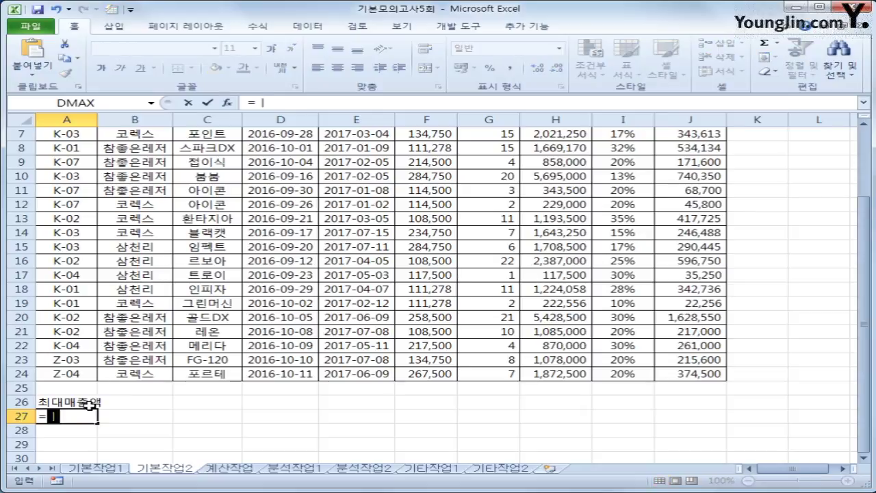
{"action": "type", "text": "lar"}
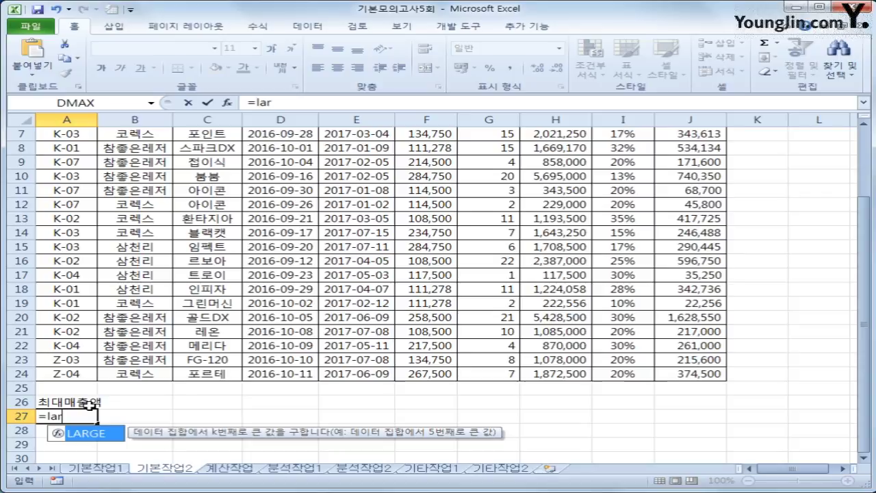
{"action": "key", "text": "Tab"}
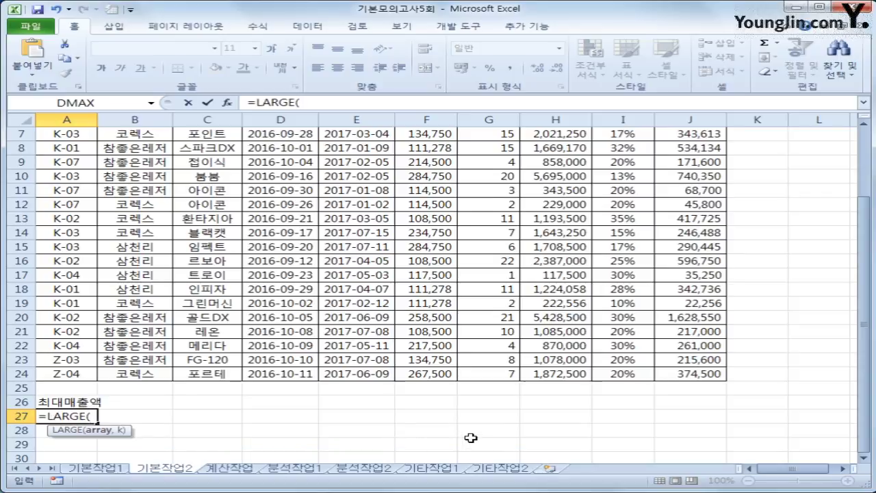
{"action": "scroll", "coordinate": [472, 438], "scroll_direction": "up", "scroll_amount": 2}
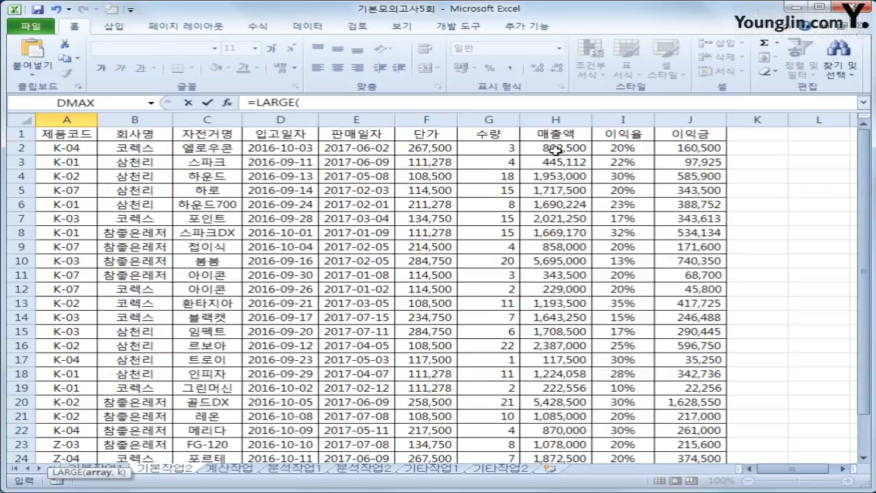
{"action": "left_click_drag", "start_coordinate": [556, 147], "coordinate": [544, 431]}
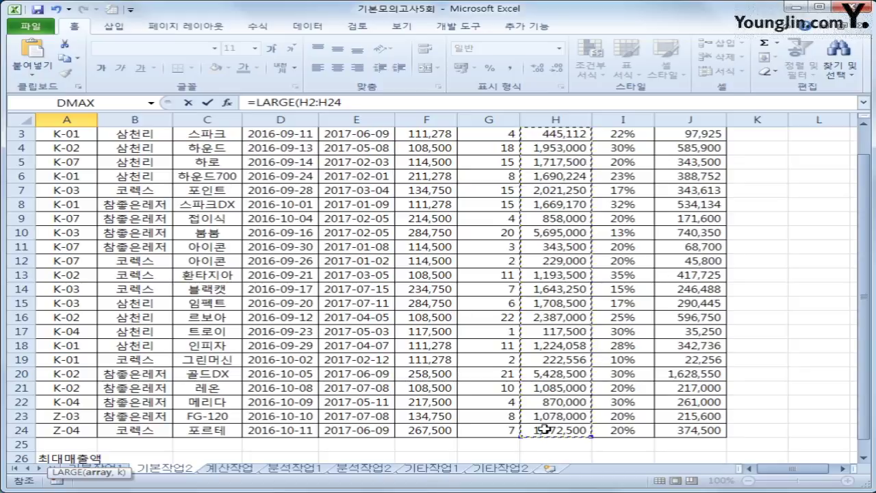
{"action": "key", "text": "F4"}
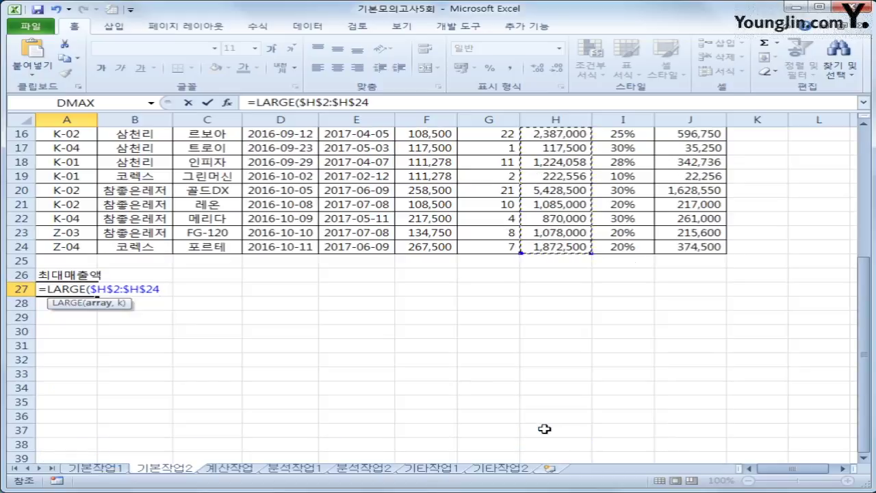
{"action": "type", "text": ",1"}
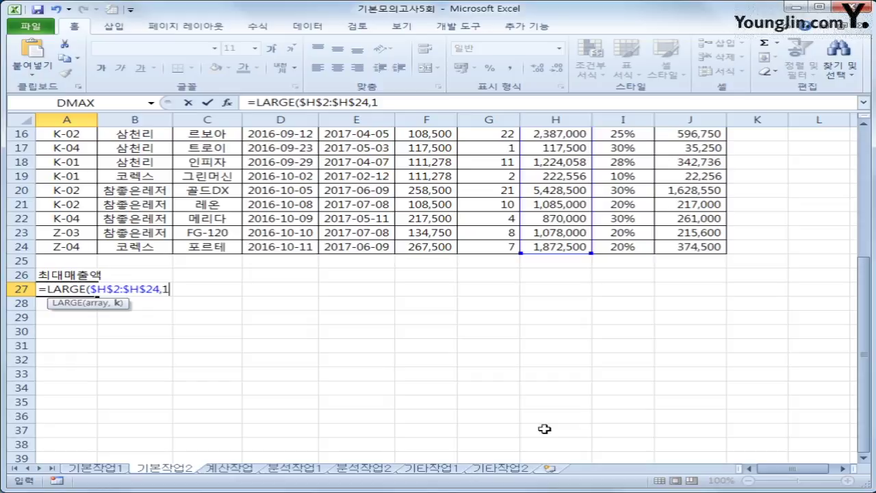
{"action": "type", "text": ")"}
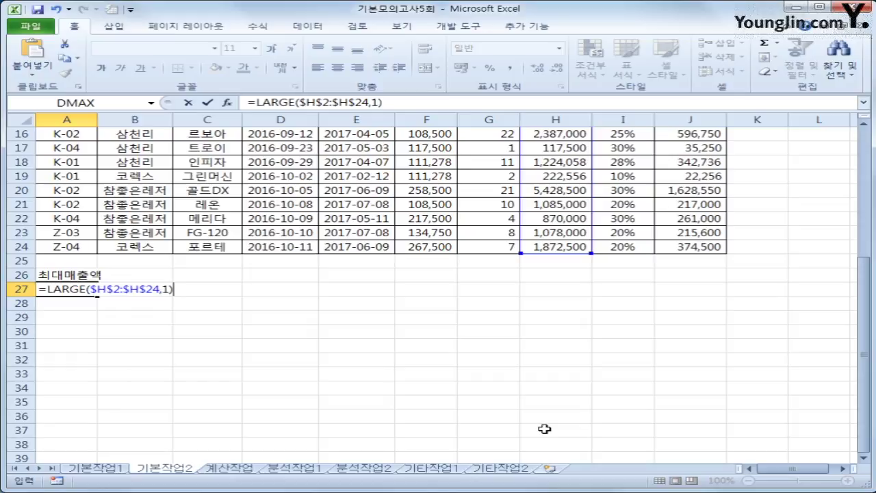
{"action": "type", "text": "="}
{"action": "scroll", "coordinate": [490, 397], "scroll_direction": "up", "scroll_amount": 5}
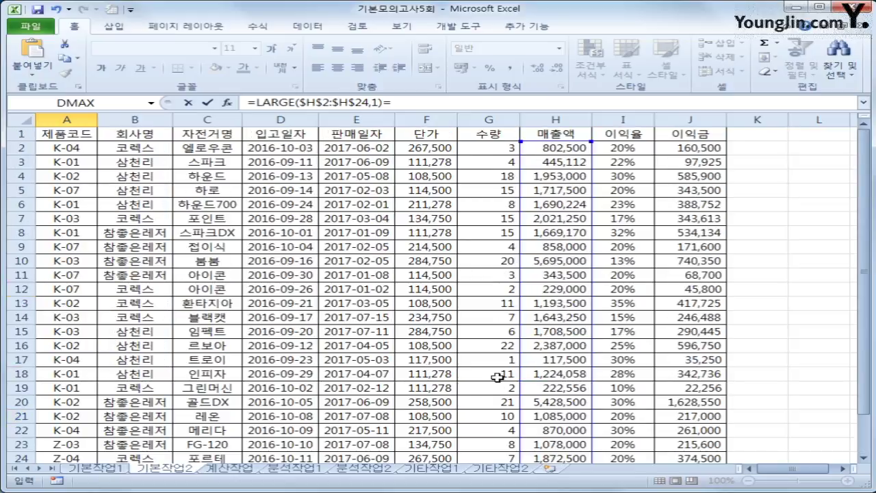
{"action": "left_click", "coordinate": [553, 148]}
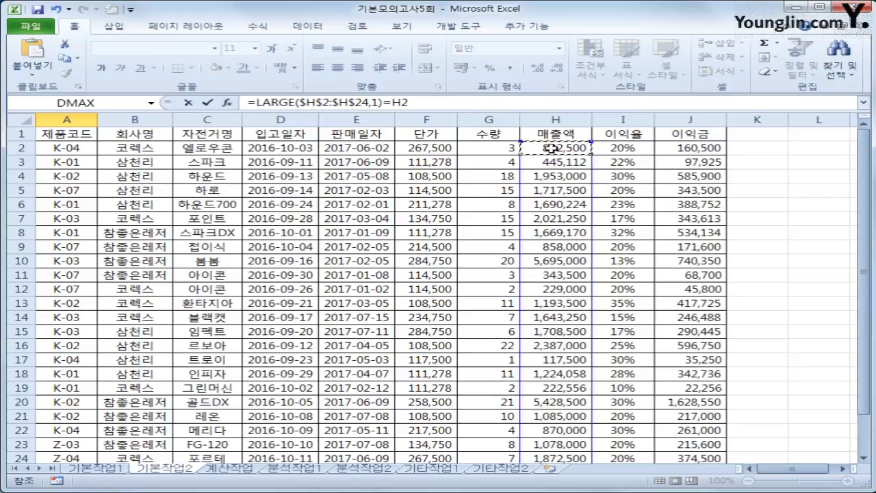
{"action": "key", "text": "Return"}
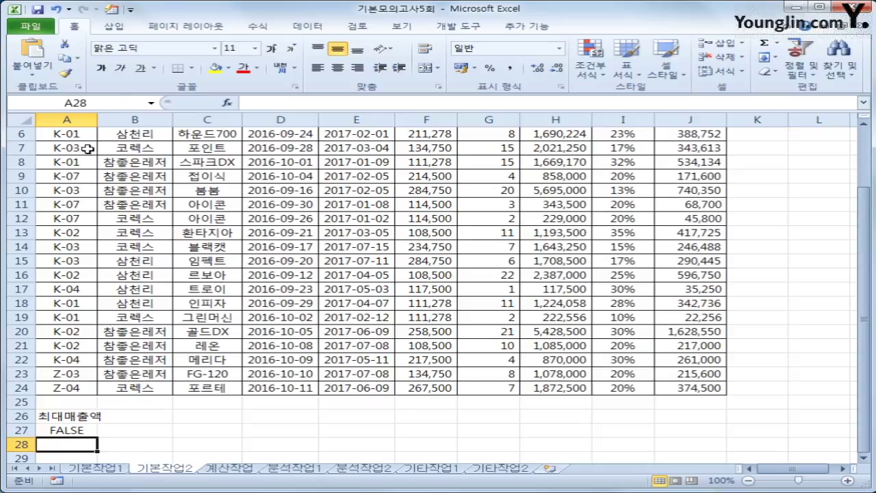
{"action": "left_click_drag", "start_coordinate": [97, 120], "coordinate": [111, 119]}
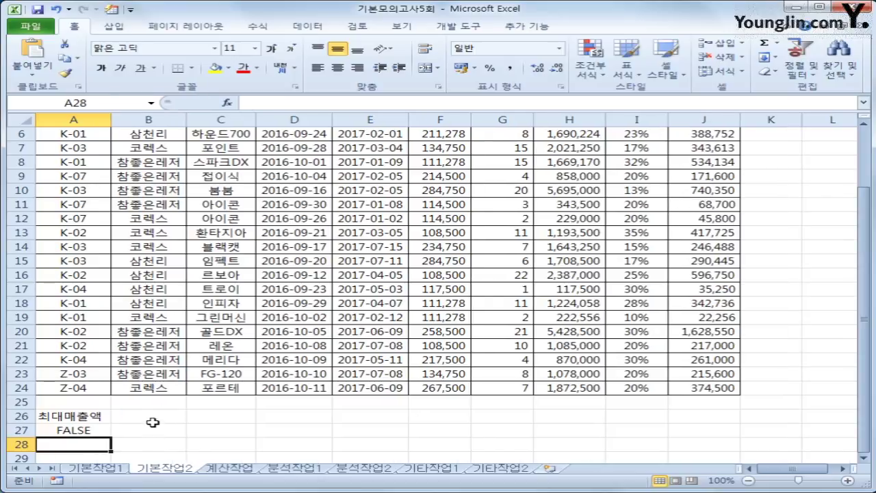
Enter the second criteria heading 최소매출액 in cell B26
{"action": "left_click", "coordinate": [155, 416]}
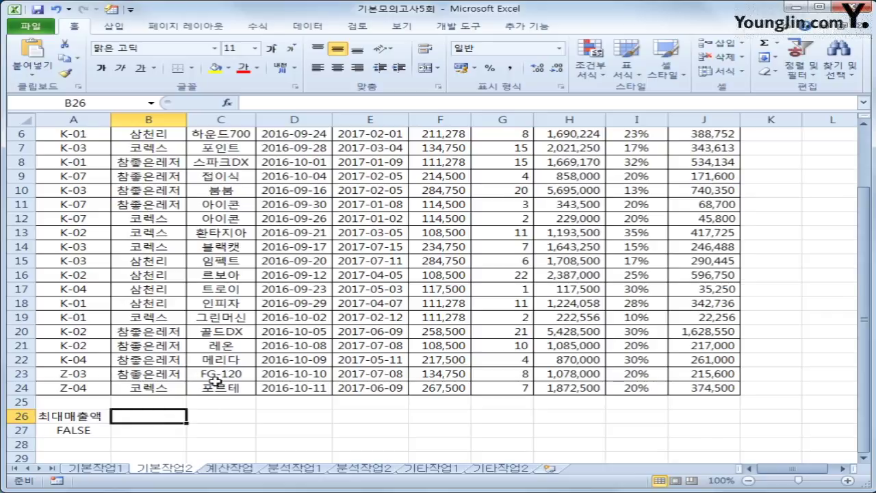
{"action": "type", "text": "chl"}
{"action": "key", "text": "BackSpace"}
{"action": "key", "text": "BackSpace"}
{"action": "key", "text": "BackSpace"}
{"action": "key", "text": "Hangul"}
{"action": "type", "text": "ㅊ"}
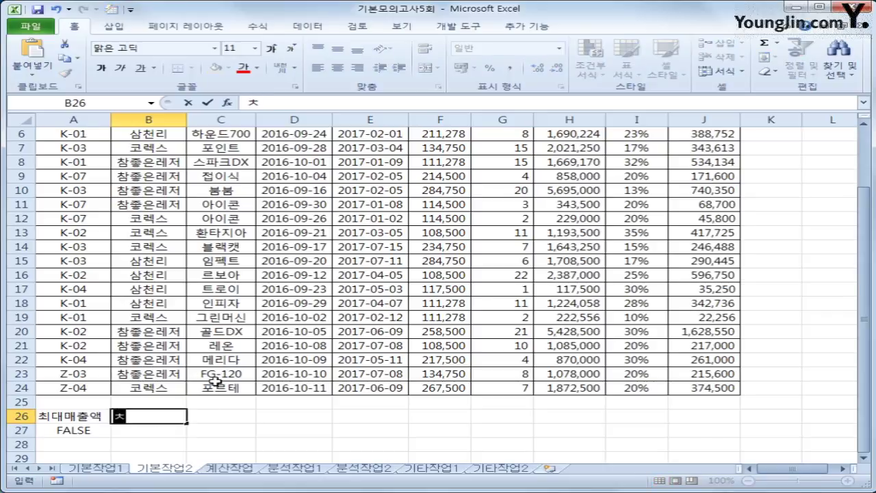
{"action": "type", "text": "ㅚ소매출ㅇ"}
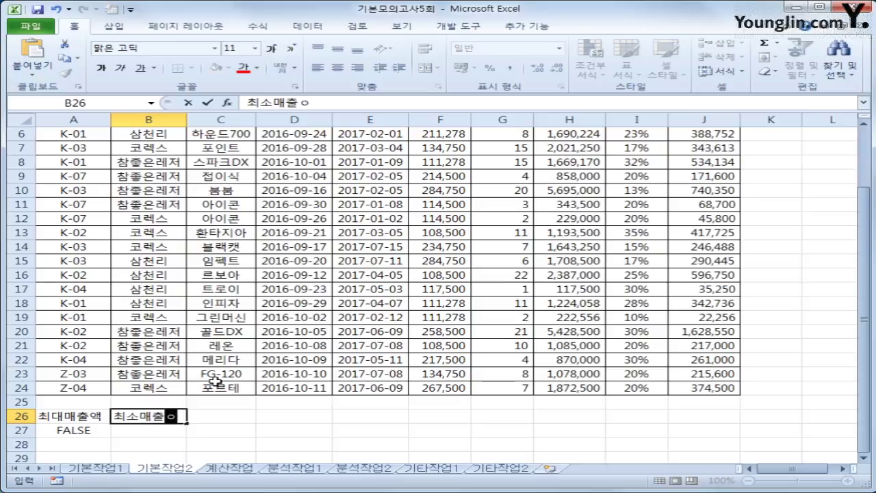
{"action": "type", "text": "ㅐㄱ"}
{"action": "key", "text": "Return"}
Enter the criteria formula =SMALL($H$2:$H$24,1)=H2 in B28, one row lower so it acts as an OR condition
{"action": "key", "text": "Return"}
{"action": "type", "text": "="}
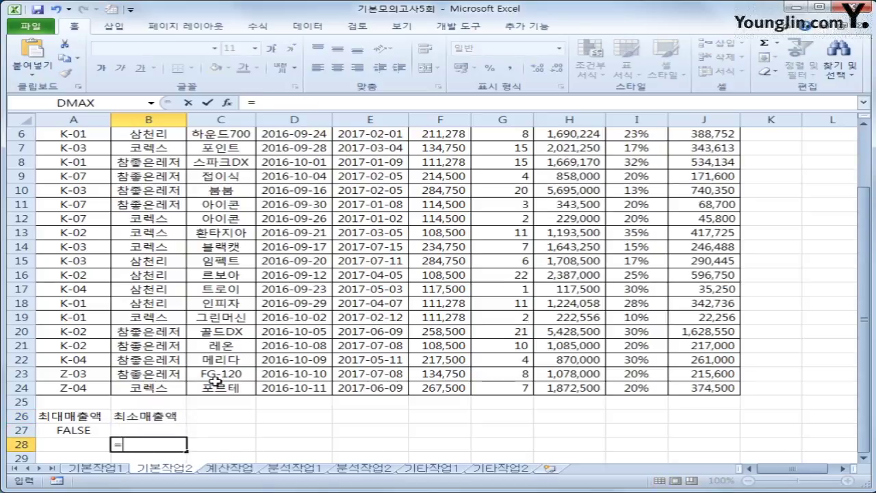
{"action": "type", "text": "sm"}
{"action": "key", "text": "Tab"}
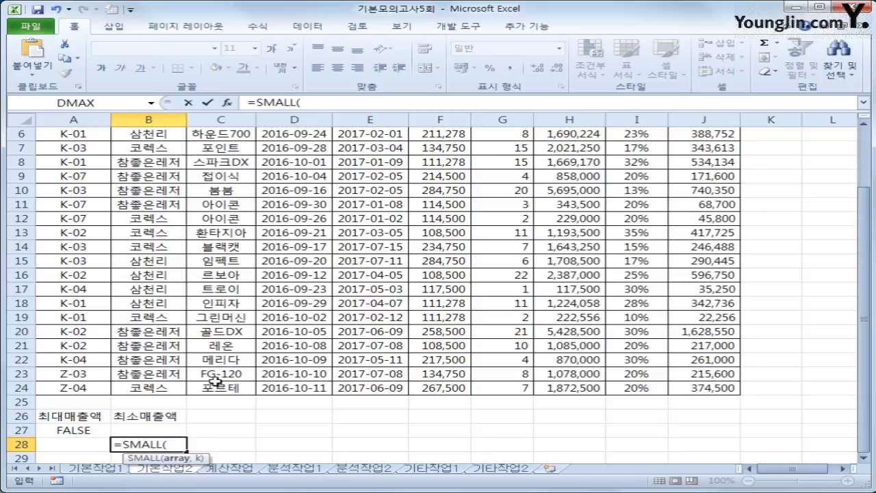
{"action": "scroll", "coordinate": [216, 380], "scroll_direction": "up", "scroll_amount": 2}
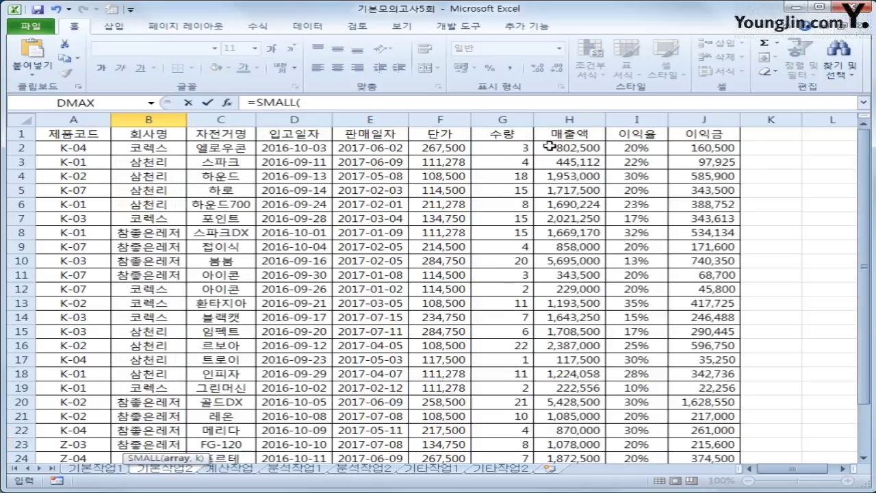
{"action": "left_click_drag", "start_coordinate": [549, 146], "coordinate": [554, 431]}
{"action": "key", "text": "F4"}
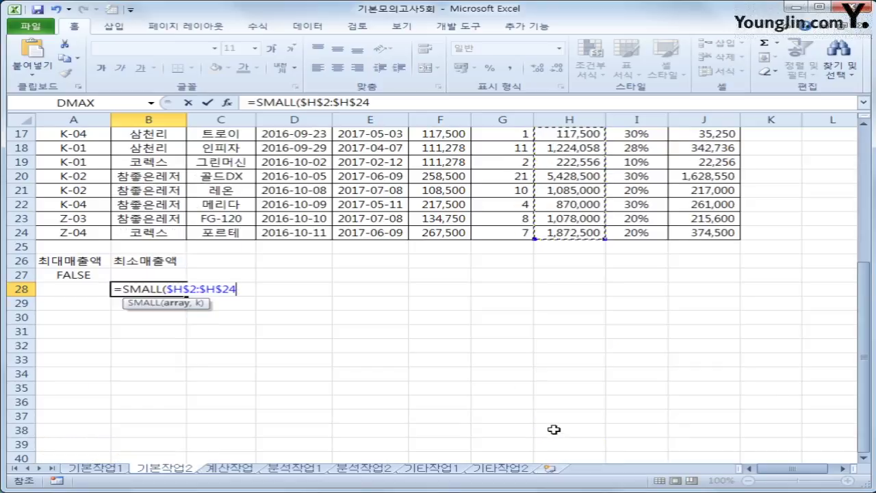
{"action": "type", "text": ",1"}
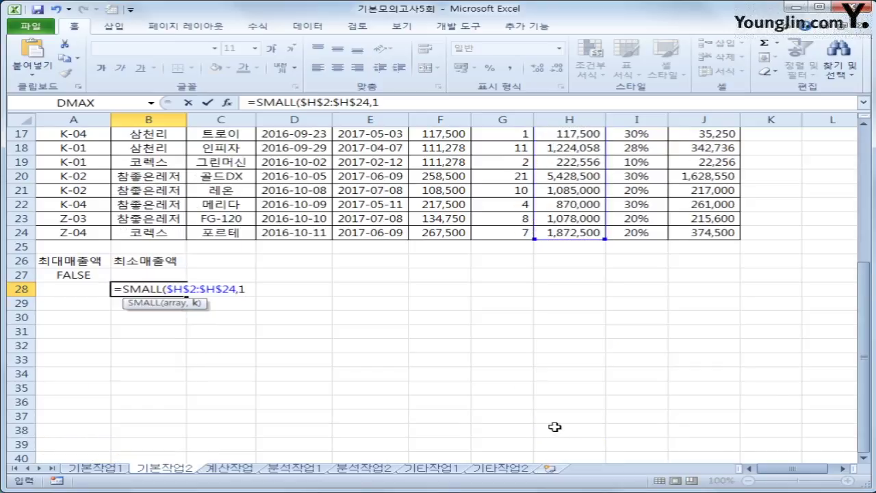
{"action": "type", "text": ")="}
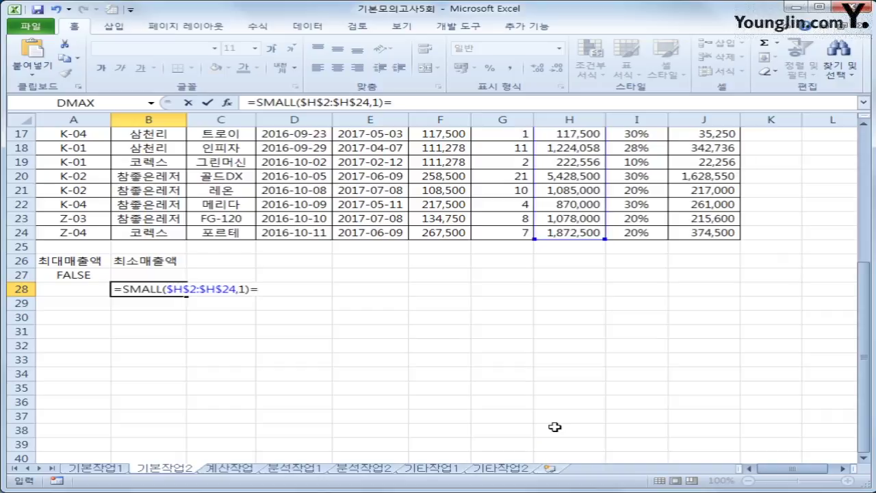
{"action": "scroll", "coordinate": [555, 426], "scroll_direction": "up", "scroll_amount": 5}
{"action": "left_click", "coordinate": [587, 148]}
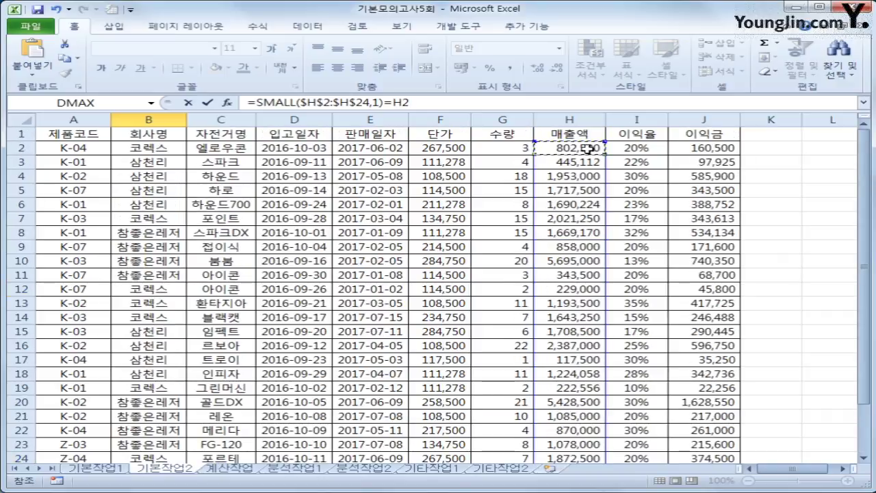
{"action": "key", "text": "Return"}
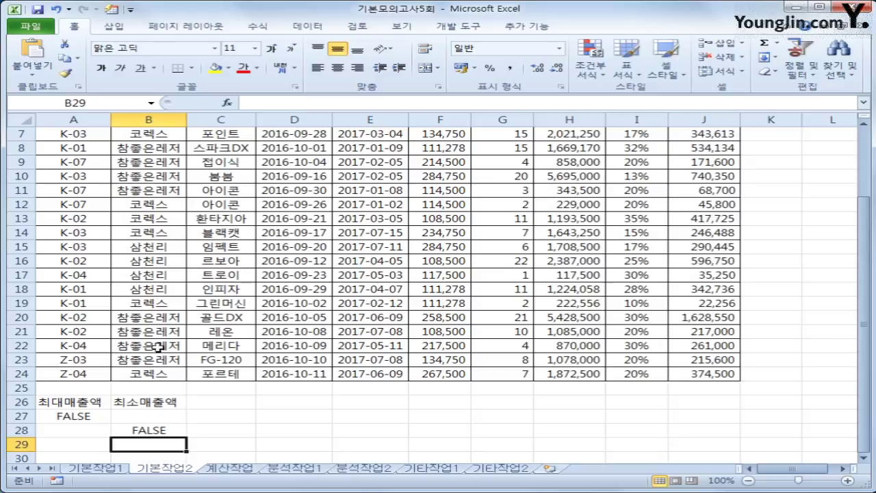
Copy the headings 회사명, 자전거명 and 매출액 from row 1 into A30:C30 as the output headings
{"action": "left_click_drag", "start_coordinate": [86, 400], "coordinate": [160, 437]}
{"action": "scroll", "coordinate": [195, 354], "scroll_direction": "up", "scroll_amount": 2}
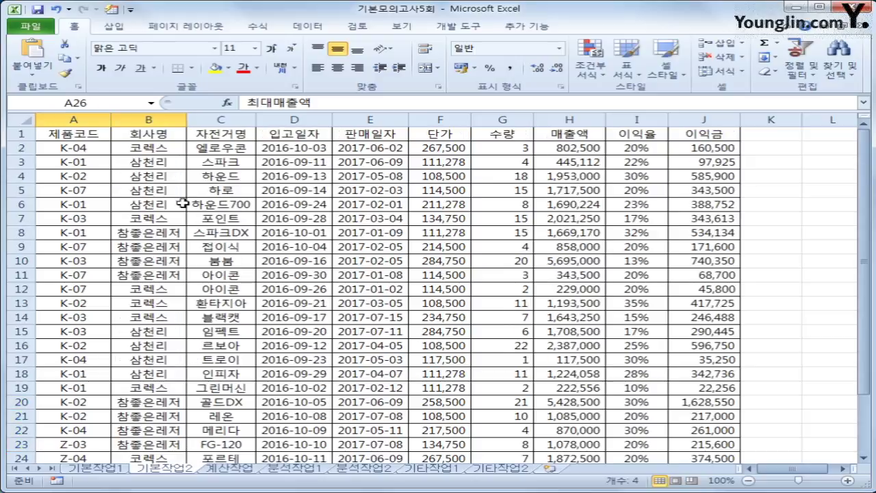
{"action": "left_click", "coordinate": [130, 136]}
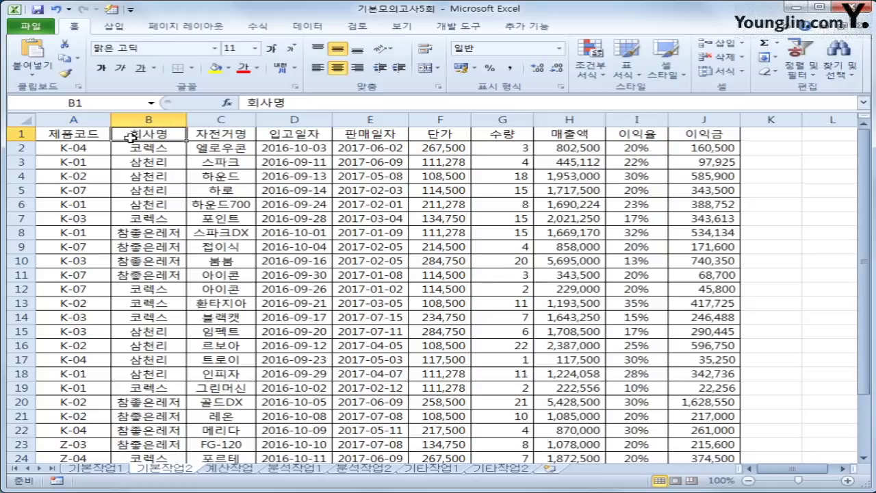
{"action": "left_click", "coordinate": [212, 135], "text": "ctrl"}
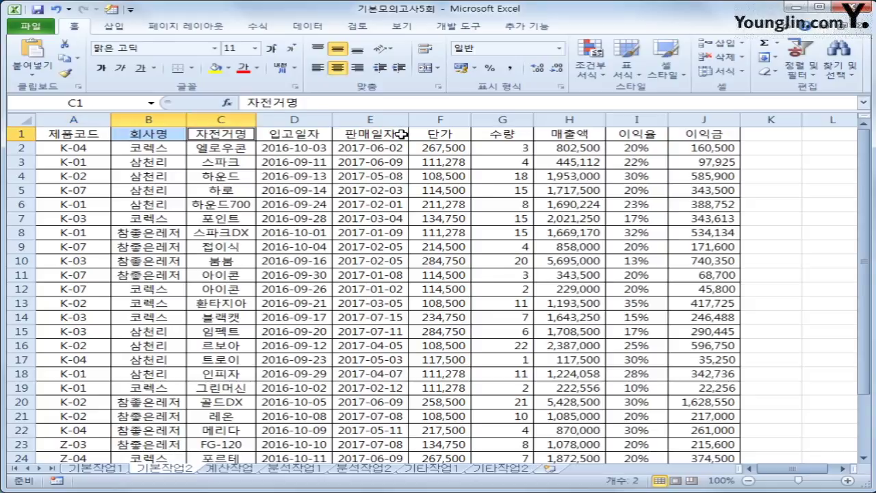
{"action": "left_click", "coordinate": [587, 135], "text": "ctrl"}
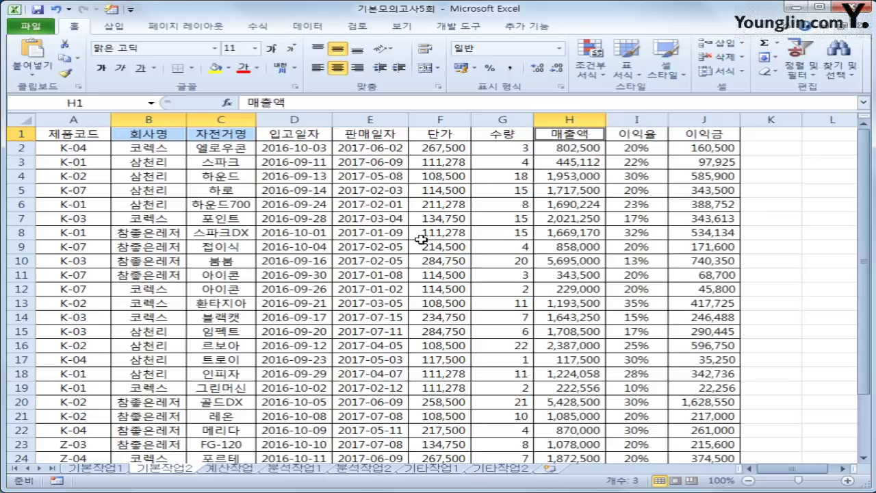
{"action": "key", "text": "ctrl+c"}
{"action": "scroll", "coordinate": [370, 248], "scroll_direction": "down", "scroll_amount": 5}
{"action": "left_click", "coordinate": [74, 330]}
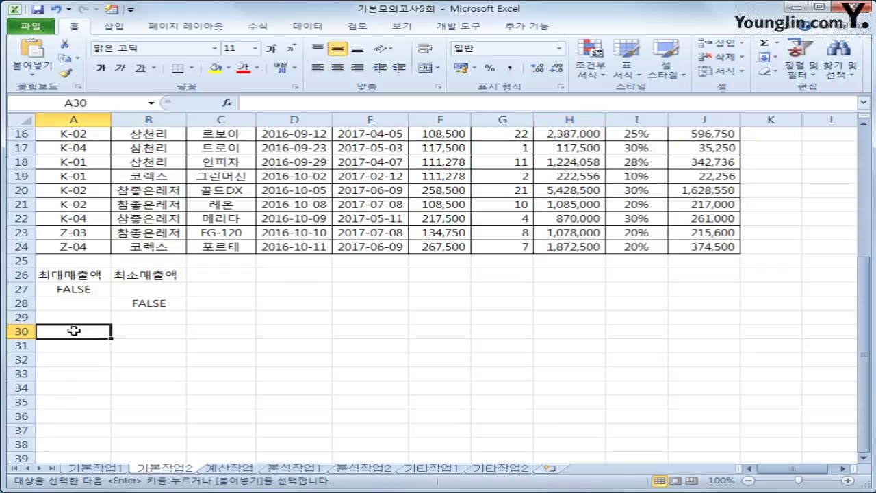
{"action": "key", "text": "ctrl+v"}
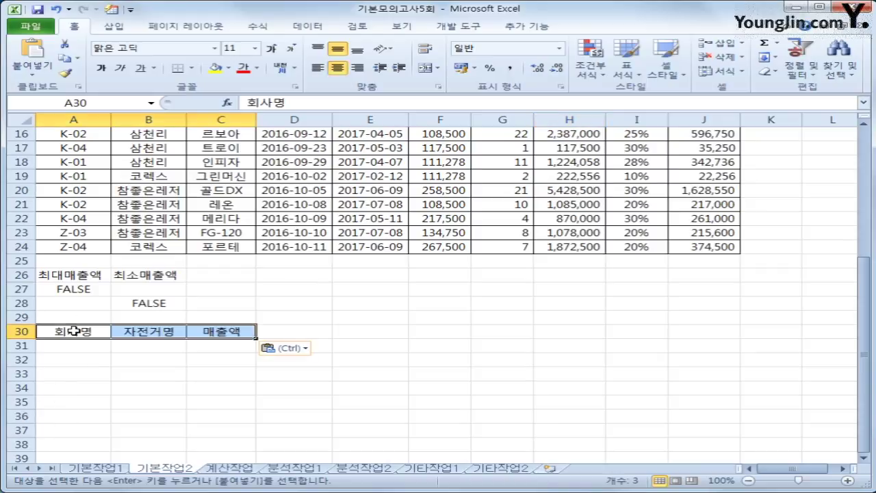
{"action": "left_click", "coordinate": [99, 280]}
{"action": "left_click_drag", "start_coordinate": [89, 332], "coordinate": [206, 332]}
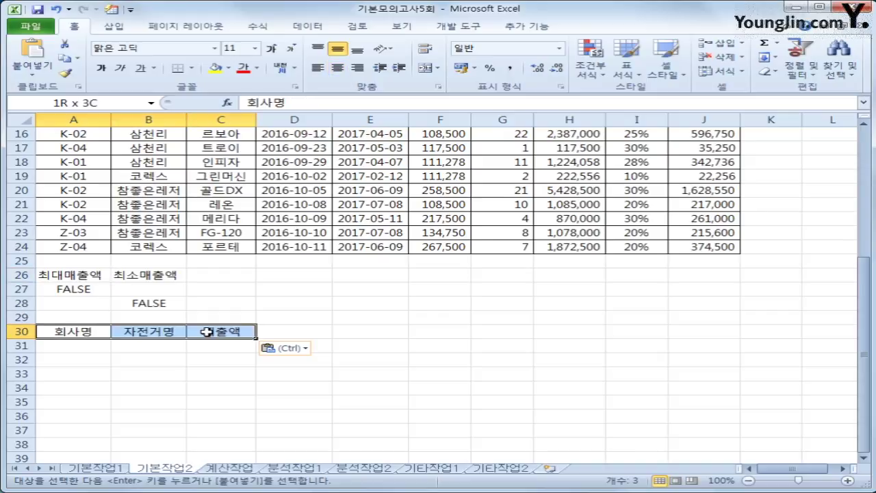
Start an advanced filter on the data range A1:J24 with A26:B28 as the criteria range
{"action": "left_click", "coordinate": [264, 205]}
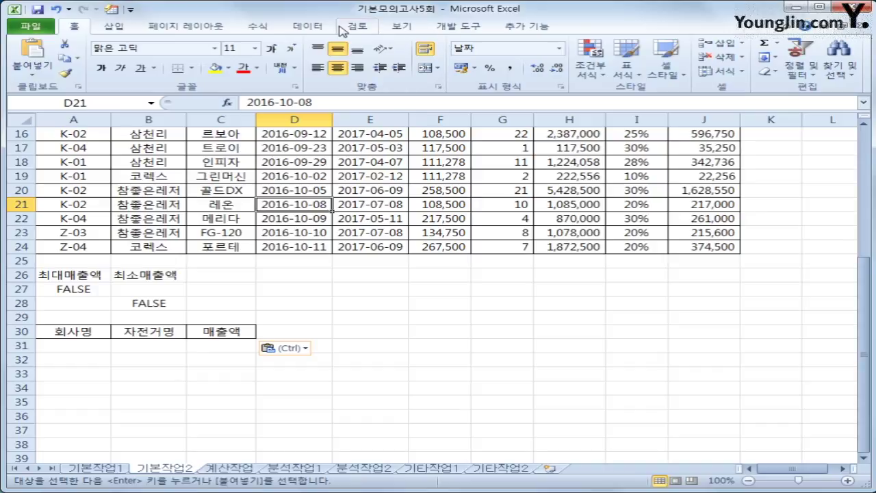
{"action": "left_click", "coordinate": [308, 29]}
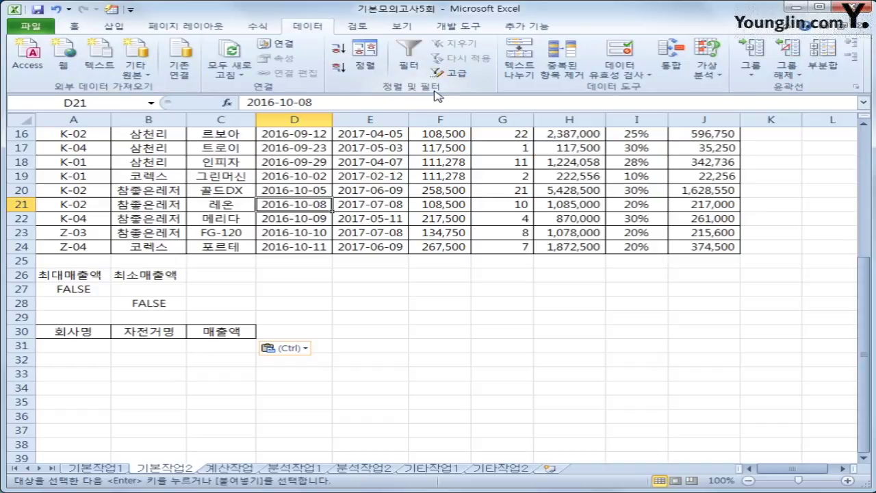
{"action": "left_click", "coordinate": [448, 74]}
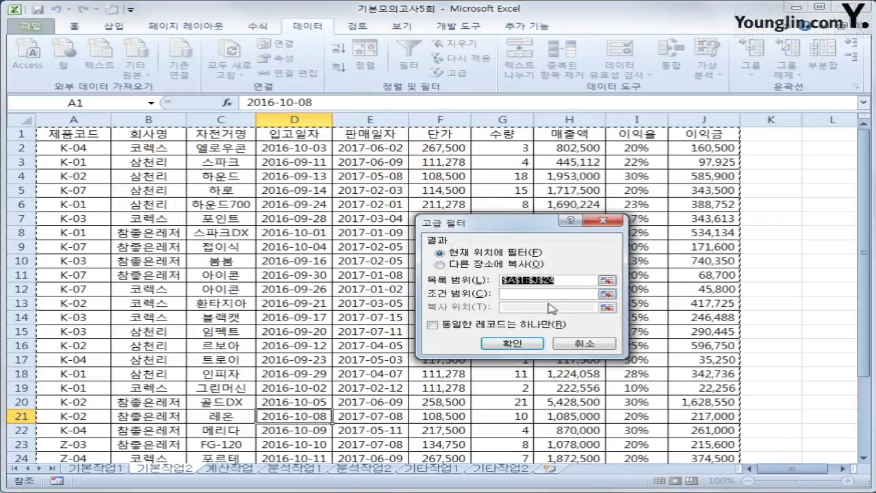
{"action": "left_click", "coordinate": [552, 293]}
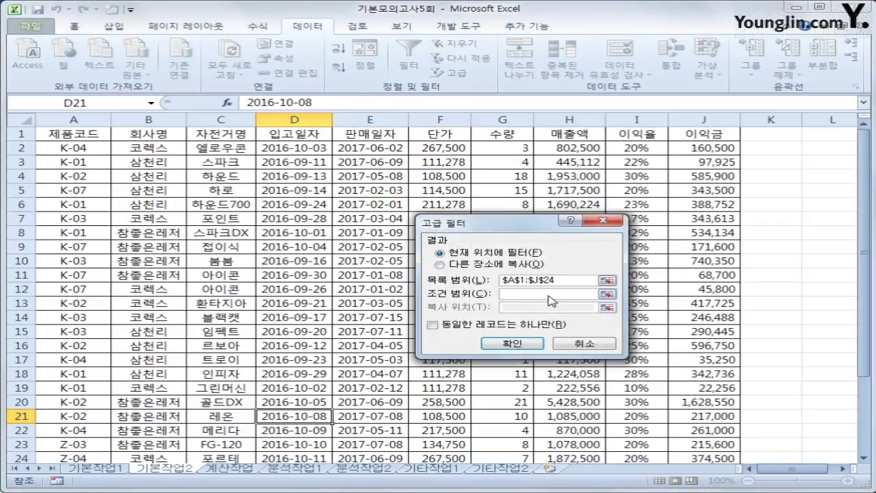
{"action": "scroll", "coordinate": [282, 358], "scroll_direction": "down", "scroll_amount": 3}
{"action": "left_click_drag", "start_coordinate": [61, 360], "coordinate": [149, 385]}
Set the advanced filter to copy to another location, with A30:C30 as the destination, and run it
{"action": "left_click", "coordinate": [452, 264]}
{"action": "left_click", "coordinate": [513, 307]}
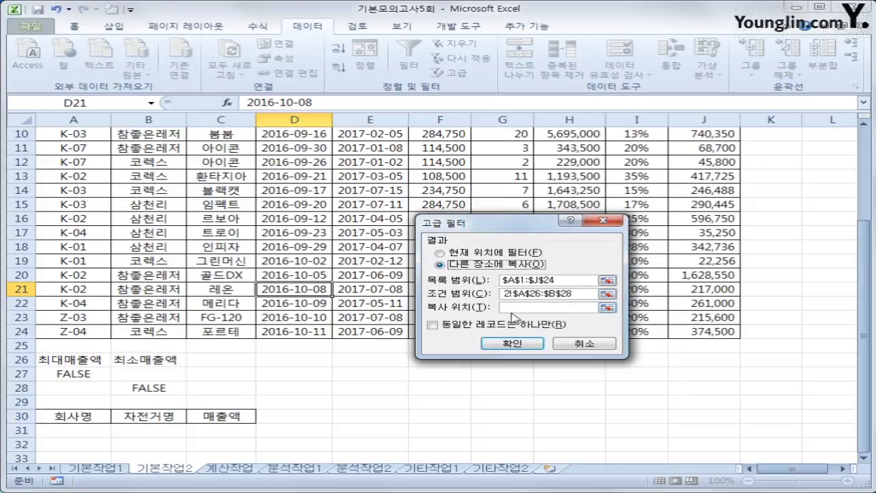
{"action": "left_click_drag", "start_coordinate": [69, 416], "coordinate": [217, 411]}
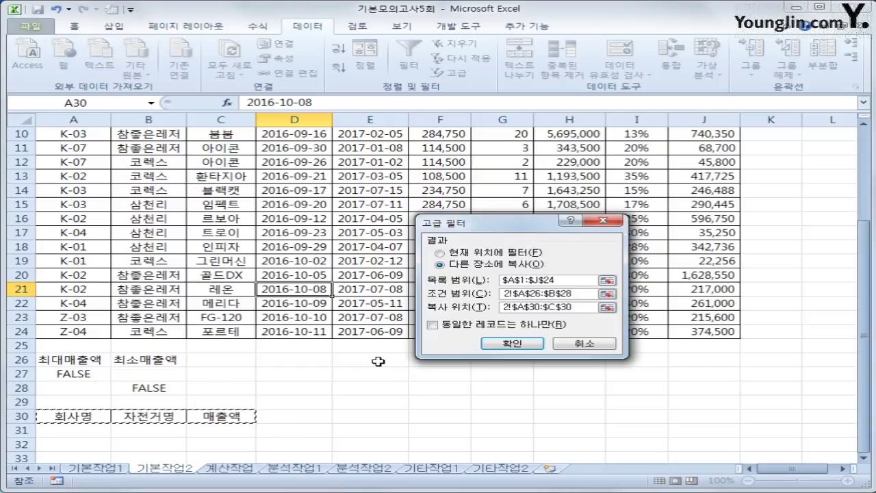
{"action": "left_click", "coordinate": [510, 344]}
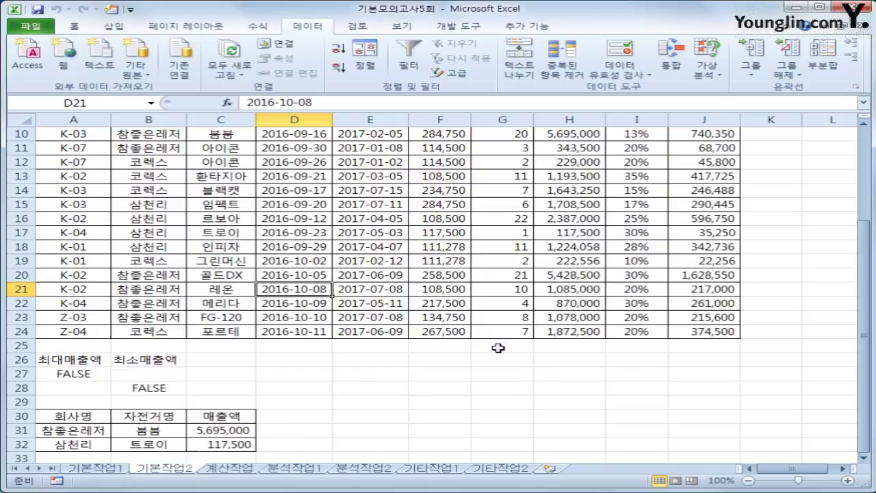
{"action": "scroll", "coordinate": [429, 351], "scroll_direction": "down", "scroll_amount": 2}
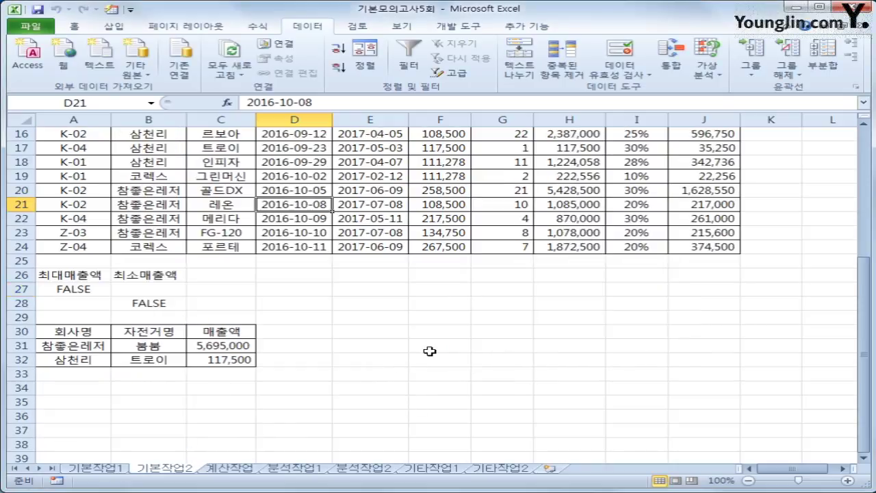
{"action": "left_click", "coordinate": [230, 345]}
{"action": "left_click", "coordinate": [232, 360]}
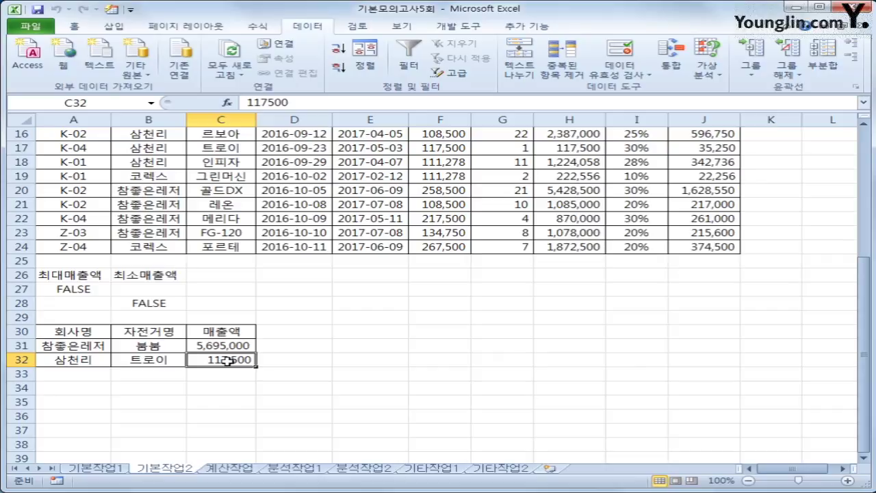
Select A2:J24 and create a new conditional formatting rule that uses a formula to determine the cells
{"action": "scroll", "coordinate": [227, 360], "scroll_direction": "up", "scroll_amount": 5}
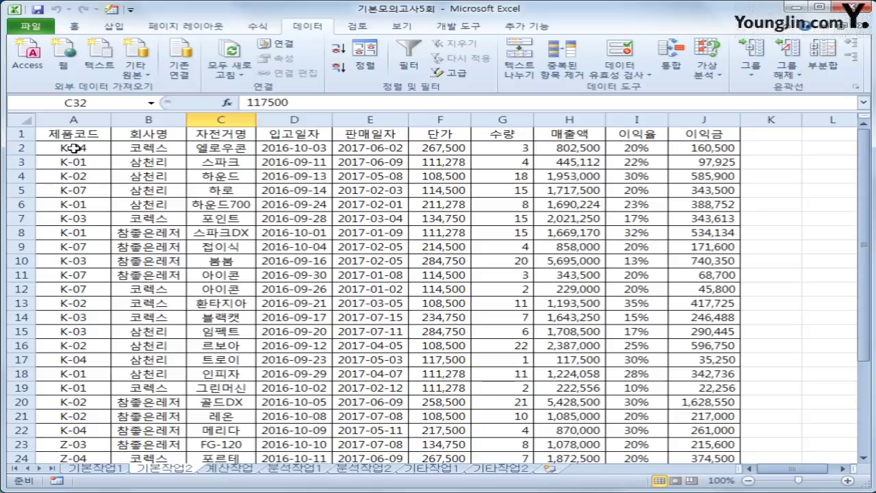
{"action": "left_click_drag", "start_coordinate": [73, 147], "coordinate": [714, 400]}
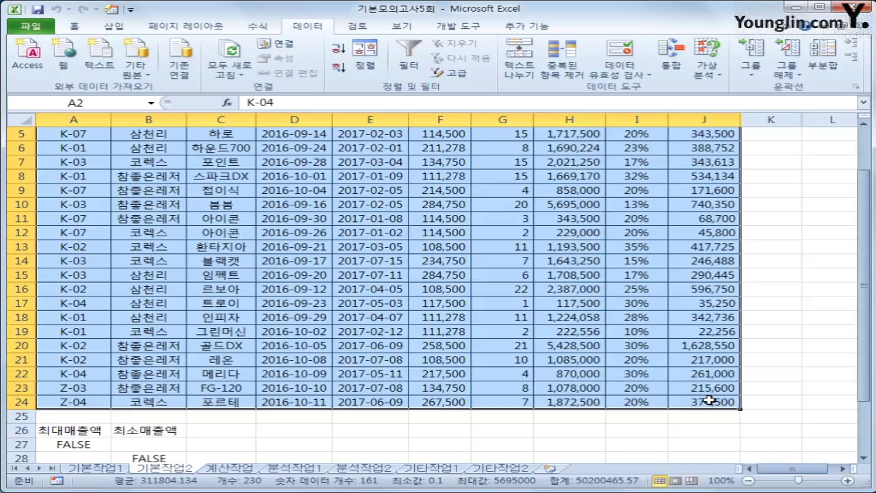
{"action": "left_click", "coordinate": [74, 25]}
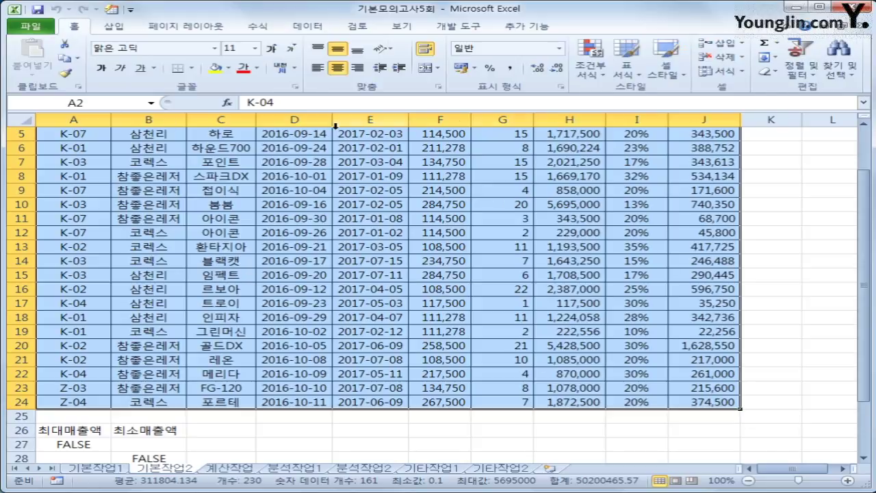
{"action": "left_click", "coordinate": [600, 69]}
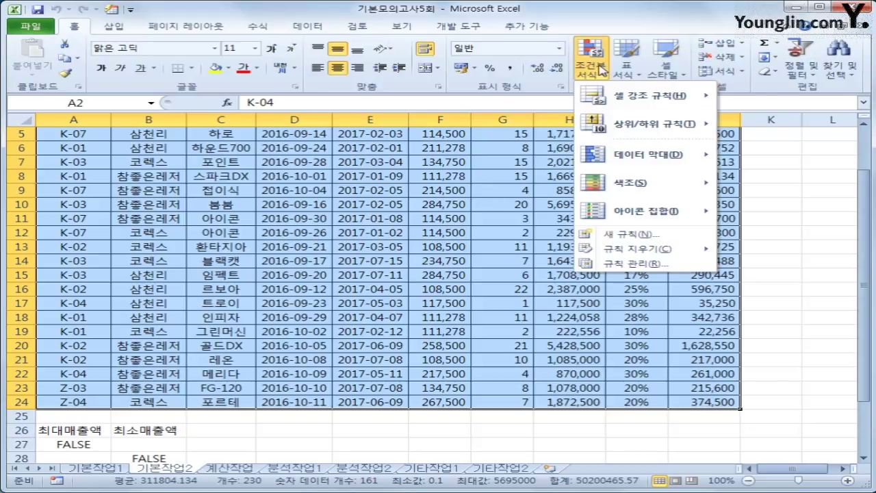
{"action": "left_click", "coordinate": [625, 234]}
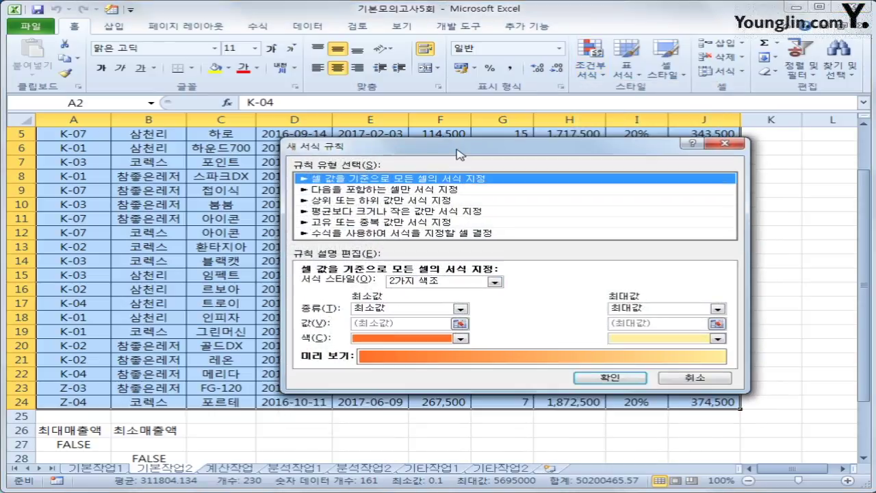
{"action": "left_click", "coordinate": [421, 235]}
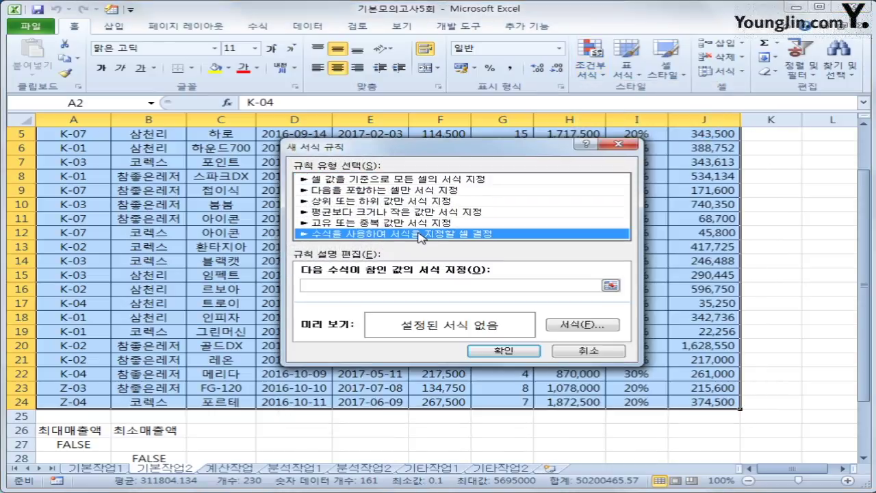
Begin the rule formula with =or($I2>20%, keeping only the 이익률 column absolute
{"action": "left_click", "coordinate": [390, 284]}
{"action": "type", "text": "ㅋ"}
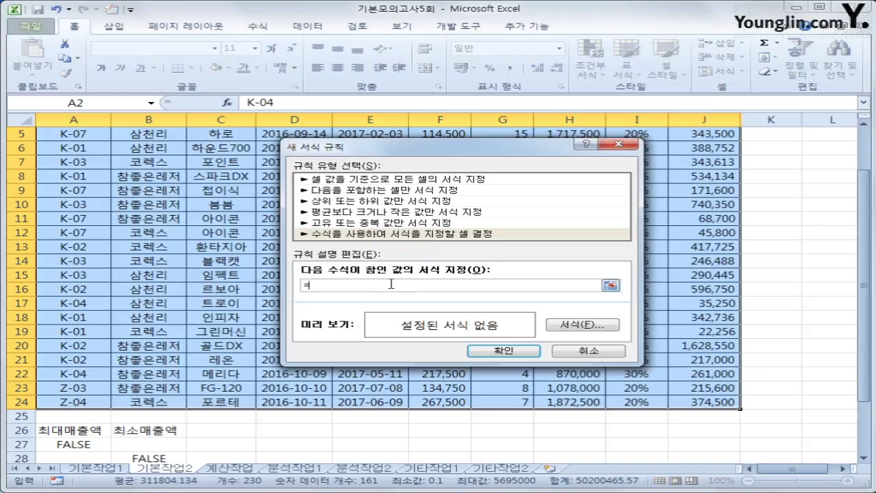
{"action": "key", "text": "BackSpace"}
{"action": "type", "text": "=or("}
{"action": "scroll", "coordinate": [391, 283], "scroll_direction": "up", "scroll_amount": 2}
{"action": "left_click_drag", "start_coordinate": [546, 152], "coordinate": [593, 229]}
{"action": "left_click", "coordinate": [635, 149]}
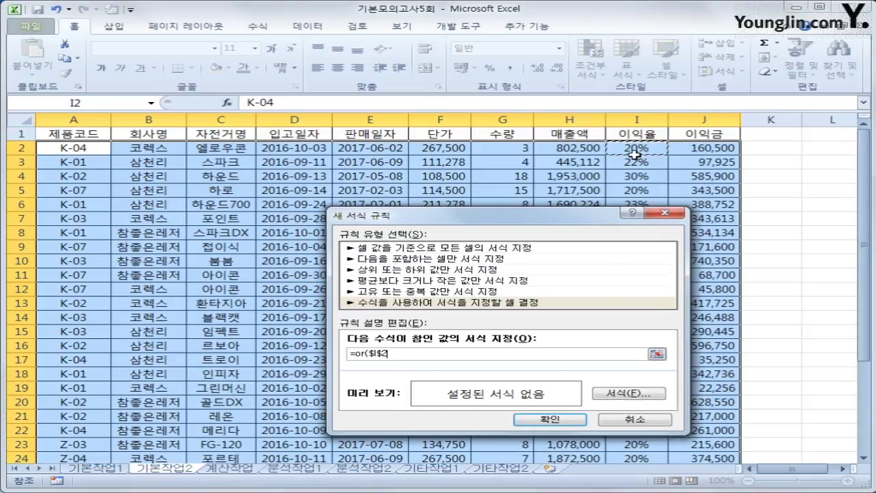
{"action": "key", "text": "F4"}
{"action": "key", "text": "F4"}
{"action": "type", "text": ">20%,"}
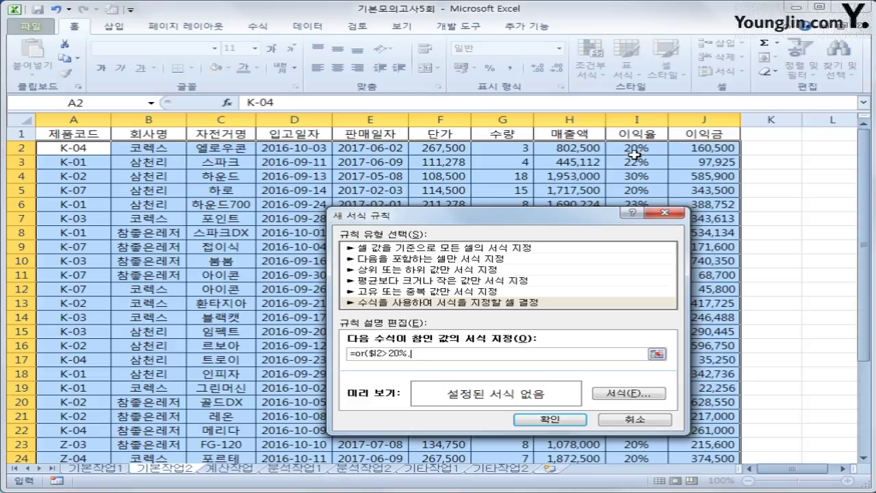
Complete the rule formula with the second condition $J2>=500000), keeping only the 이익금 column absolute
{"action": "left_click", "coordinate": [705, 146]}
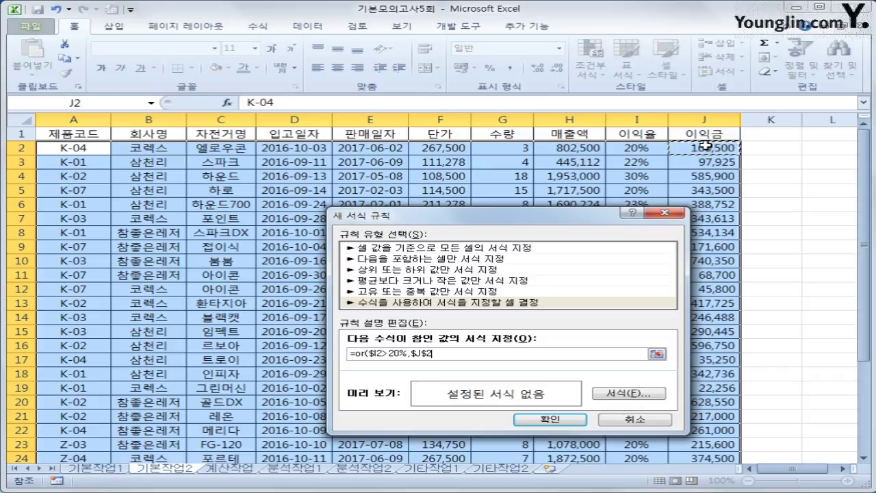
{"action": "key", "text": "F4"}
{"action": "key", "text": "F4"}
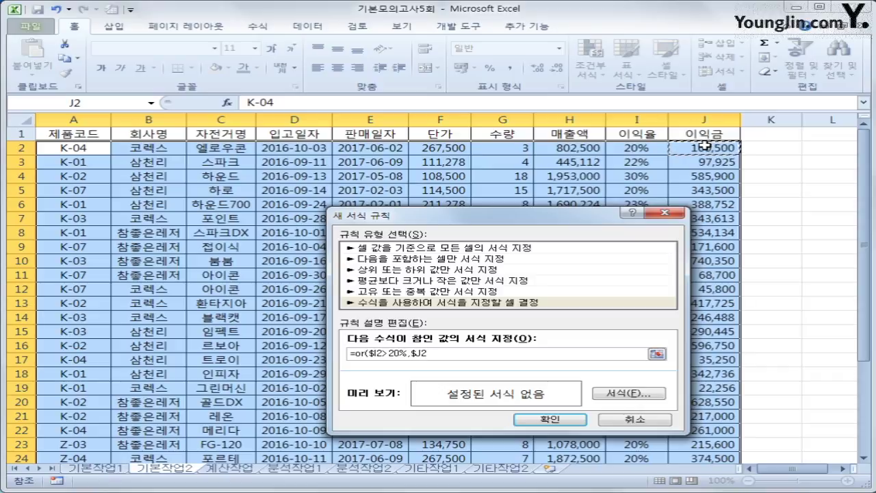
{"action": "type", "text": ">=500000"}
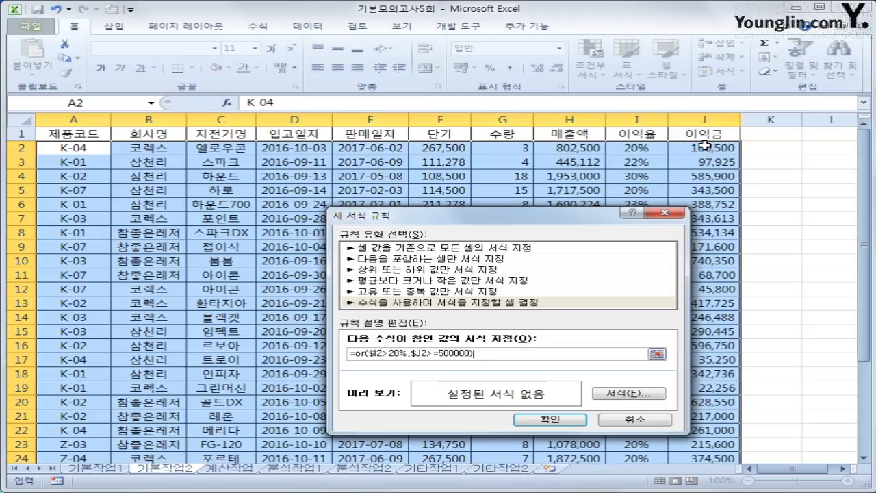
Set the rule's font style to 기울임꼴 and its colour to standard 파랑, and apply the rule to the data rows
{"action": "left_click", "coordinate": [606, 395]}
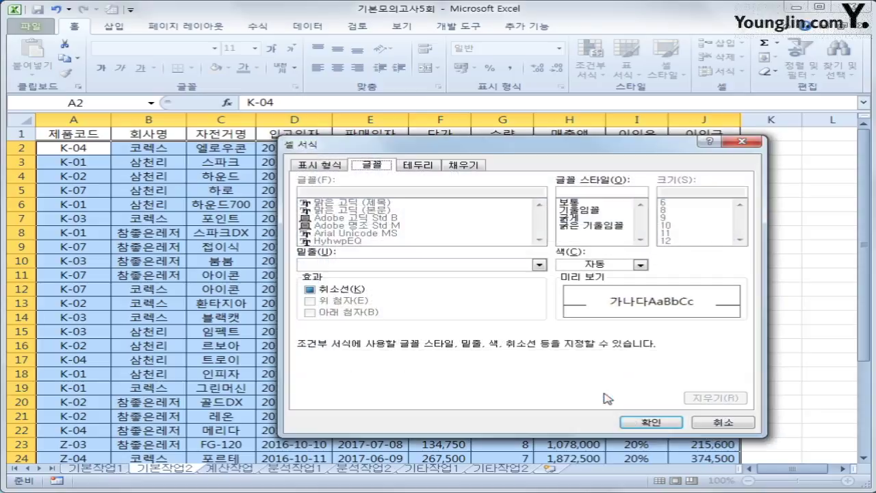
{"action": "left_click", "coordinate": [593, 211]}
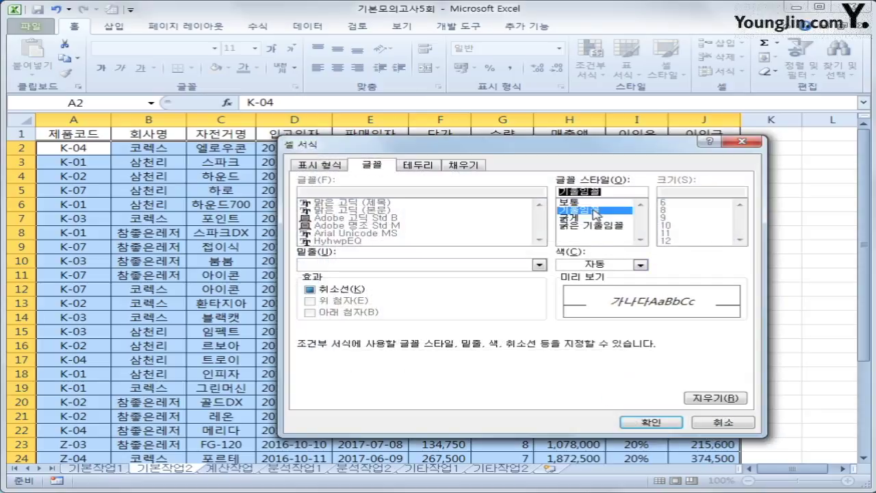
{"action": "left_click", "coordinate": [624, 265]}
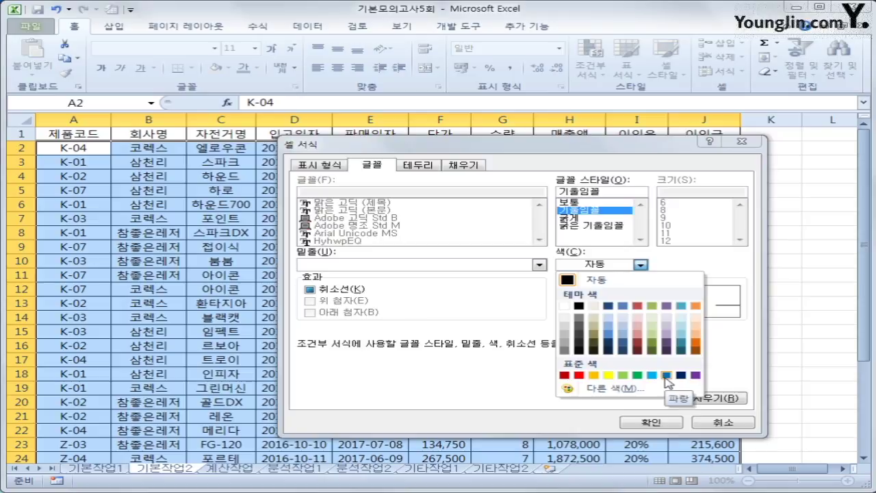
{"action": "left_click", "coordinate": [666, 377]}
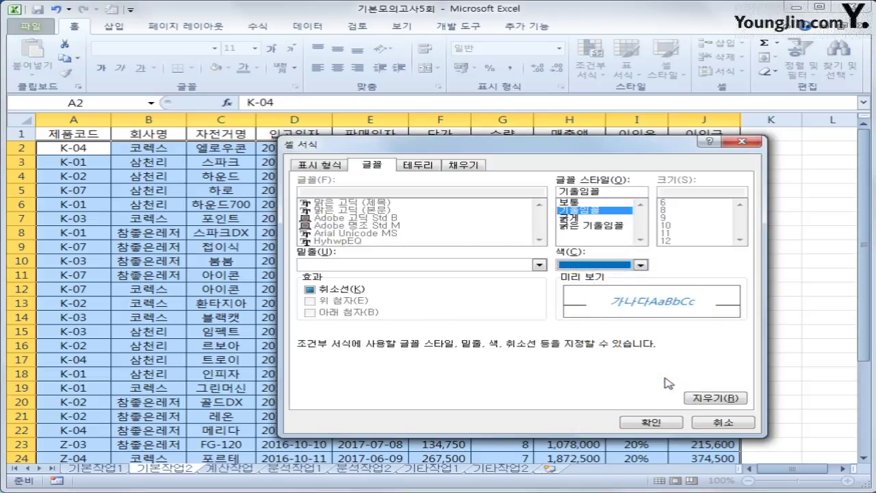
{"action": "left_click", "coordinate": [647, 423]}
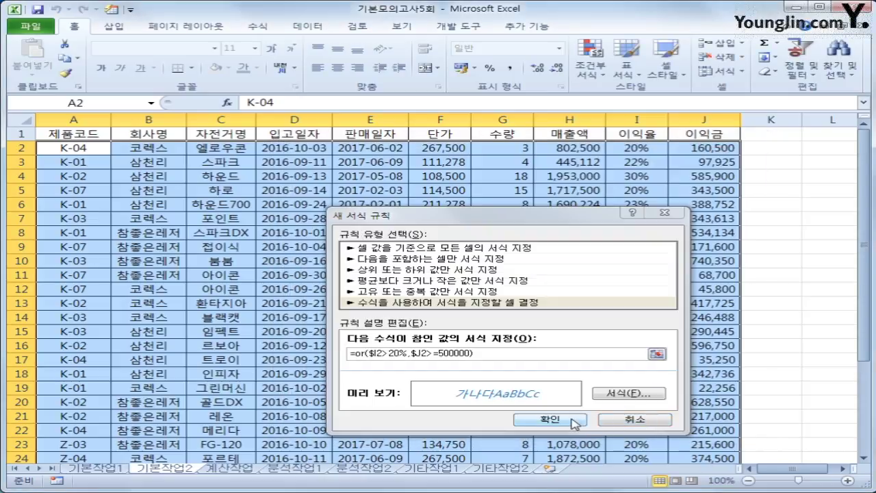
{"action": "left_click", "coordinate": [574, 421]}
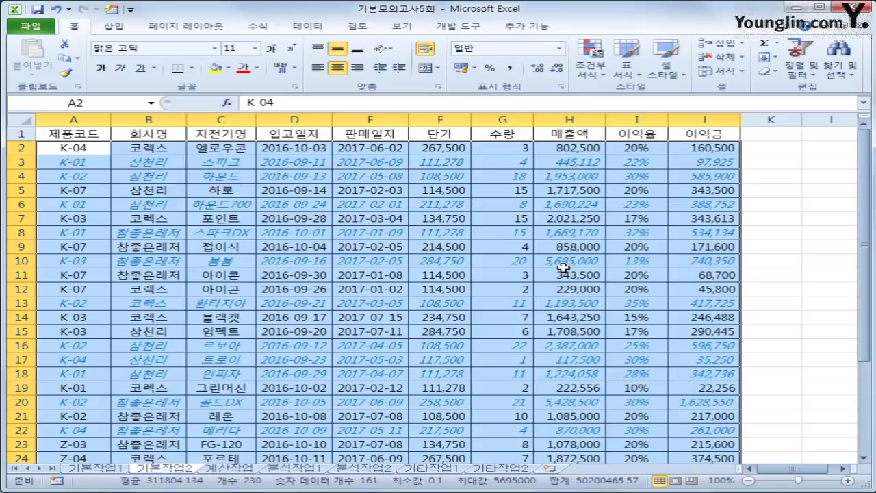
{"action": "scroll", "coordinate": [562, 267], "scroll_direction": "down", "scroll_amount": 1}
{"action": "scroll", "coordinate": [561, 264], "scroll_direction": "up", "scroll_amount": 1}
{"action": "left_click", "coordinate": [696, 134]}
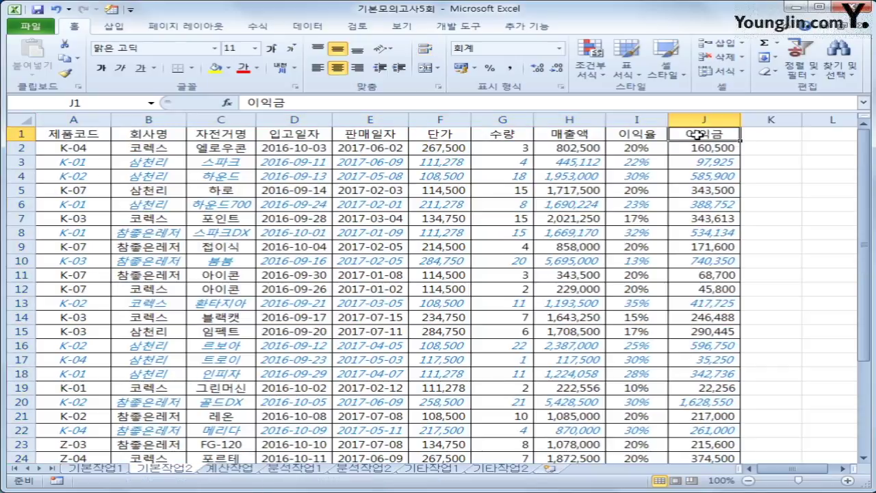
On the 계산작업 sheet, begin a VLOOKUP formula in 매출액 cell F3 with B3 as the lookup value
{"action": "left_click", "coordinate": [233, 468]}
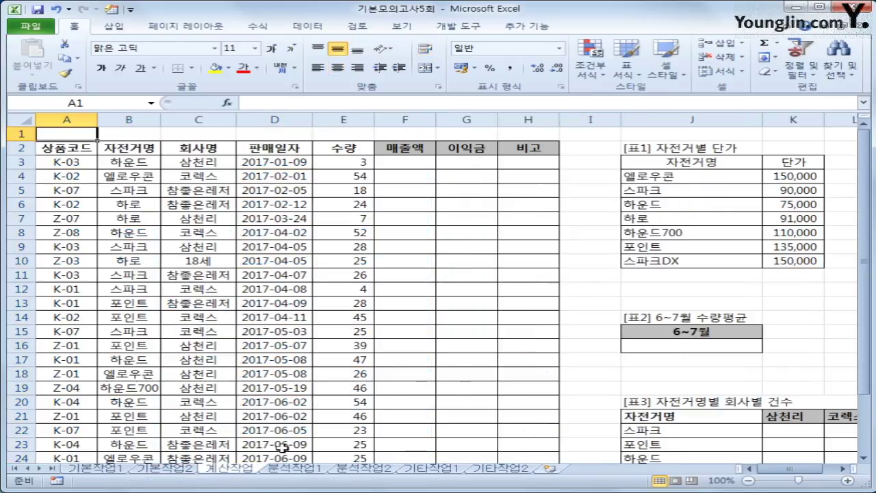
{"action": "left_click", "coordinate": [406, 165]}
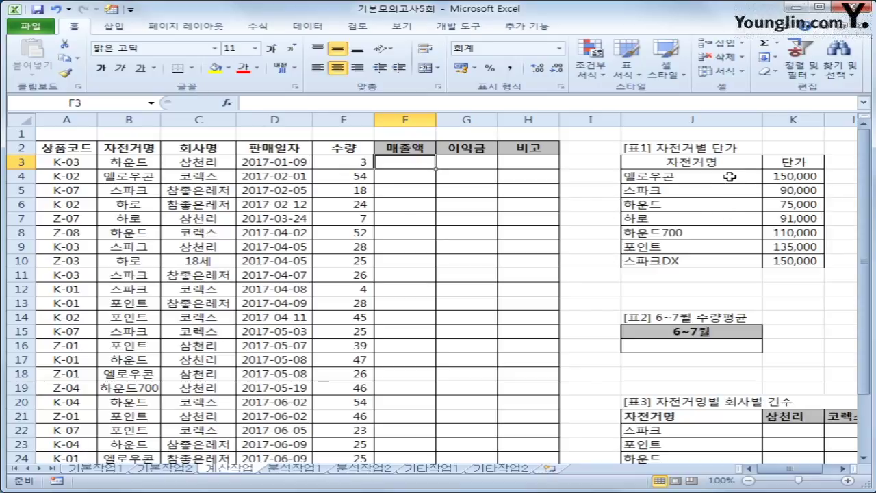
{"action": "left_click_drag", "start_coordinate": [719, 161], "coordinate": [787, 264]}
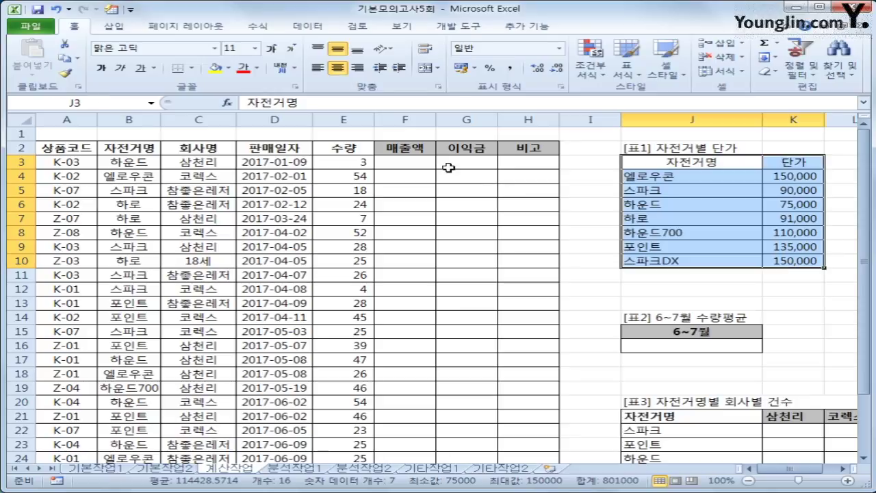
{"action": "left_click", "coordinate": [353, 162]}
{"action": "left_click", "coordinate": [420, 162]}
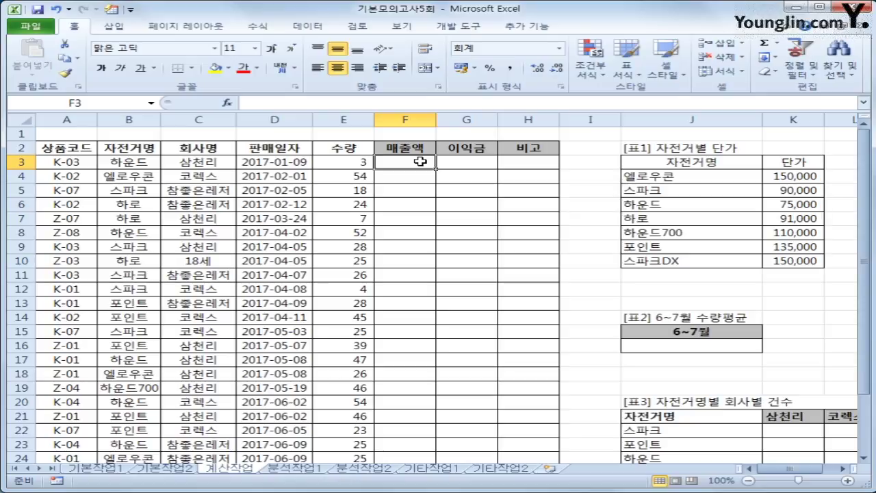
{"action": "type", "text": "="}
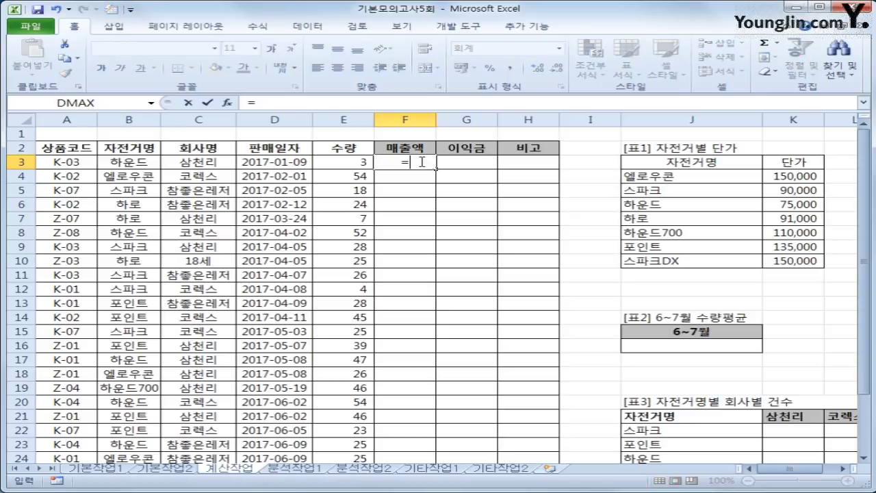
{"action": "type", "text": "vlo"}
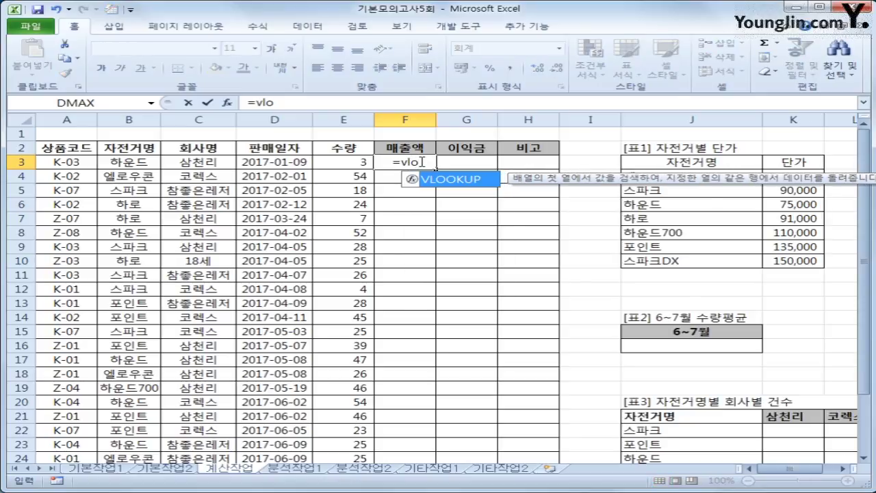
{"action": "key", "text": "Tab"}
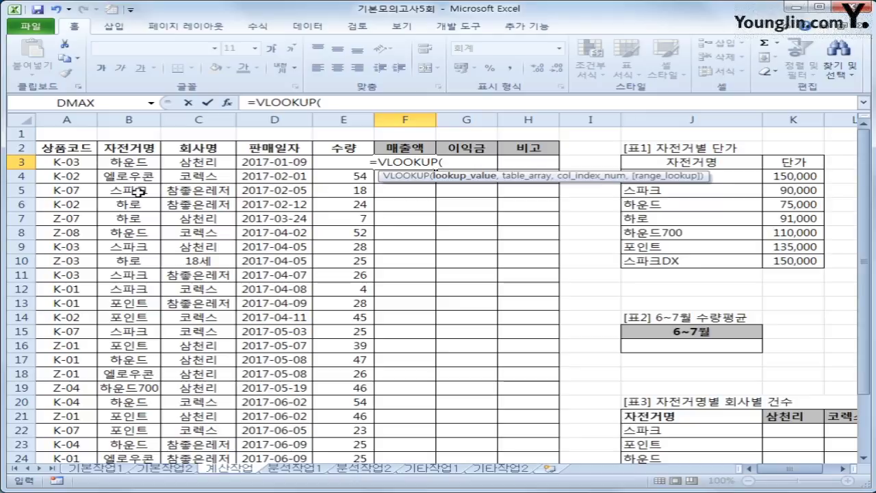
{"action": "left_click", "coordinate": [129, 164]}
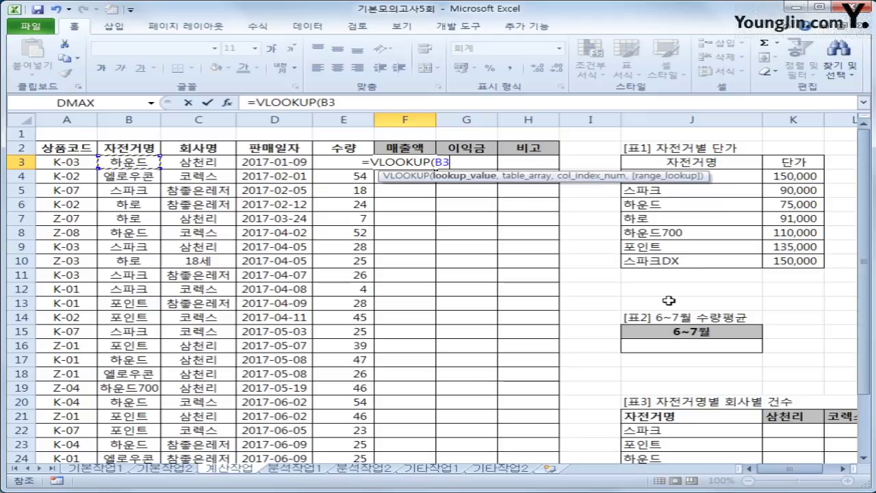
Complete the F3 lookup with the absolute range $J$4:$K$10, column 2 and match type 0, and copy it down the 매출액 column
{"action": "type", "text": ","}
{"action": "left_click_drag", "start_coordinate": [736, 179], "coordinate": [736, 194]}
{"action": "left_click_drag", "start_coordinate": [759, 255], "coordinate": [779, 258]}
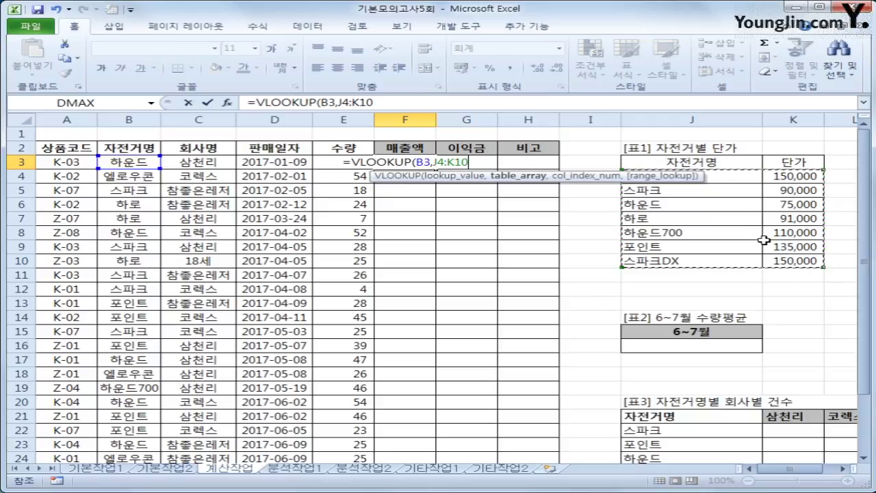
{"action": "key", "text": "F4"}
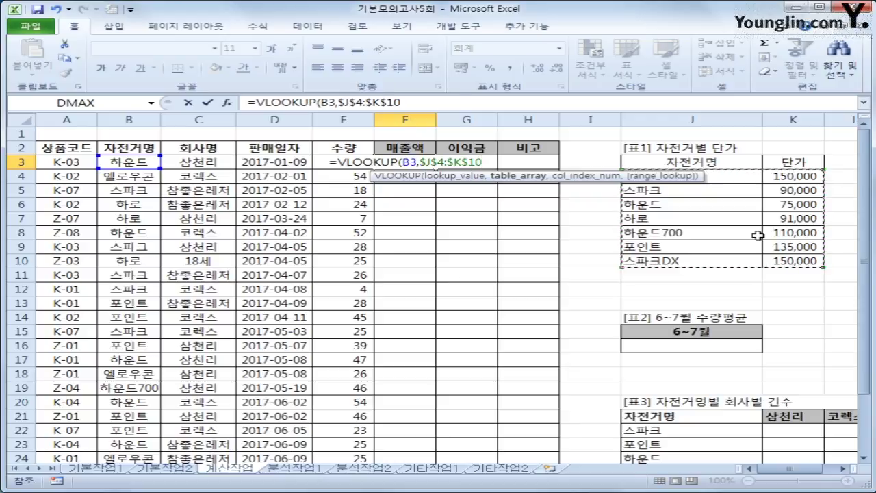
{"action": "type", "text": ","}
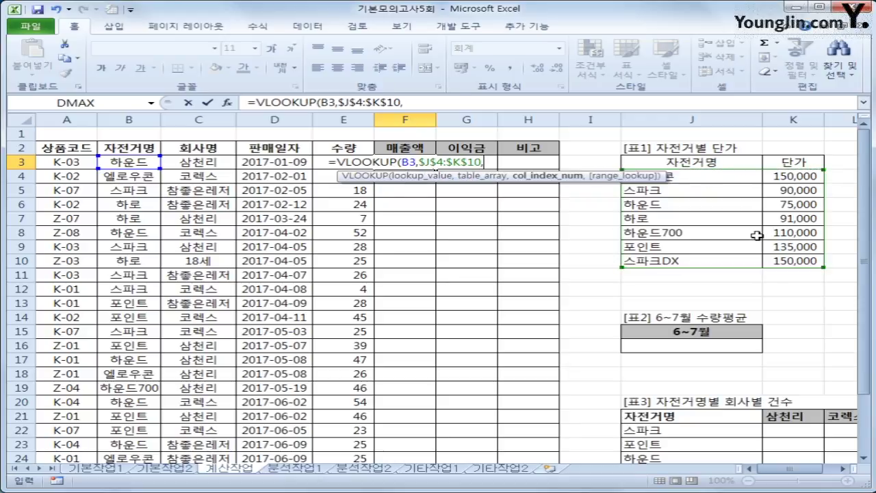
{"action": "type", "text": "2,"}
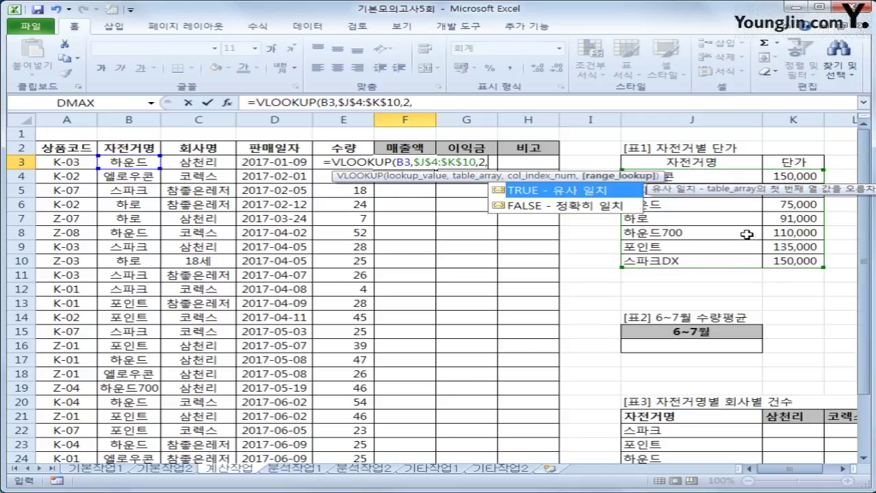
{"action": "type", "text": "0"}
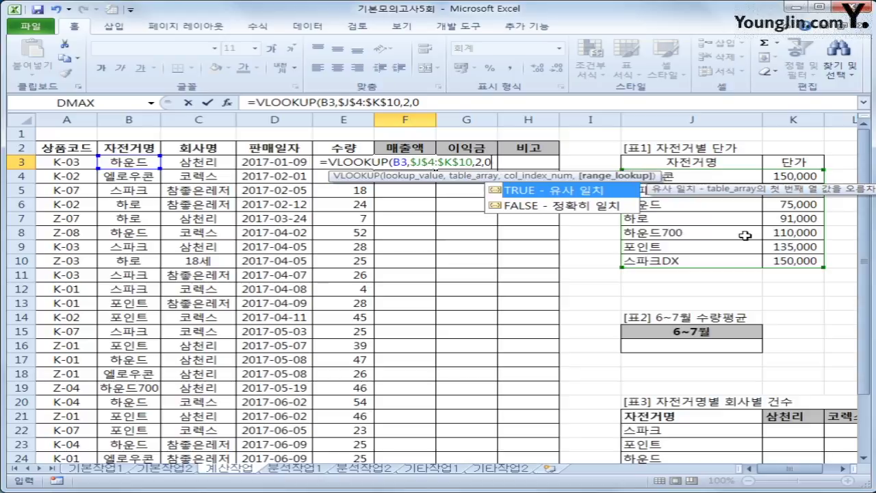
{"action": "type", "text": ")"}
{"action": "key", "text": "Return"}
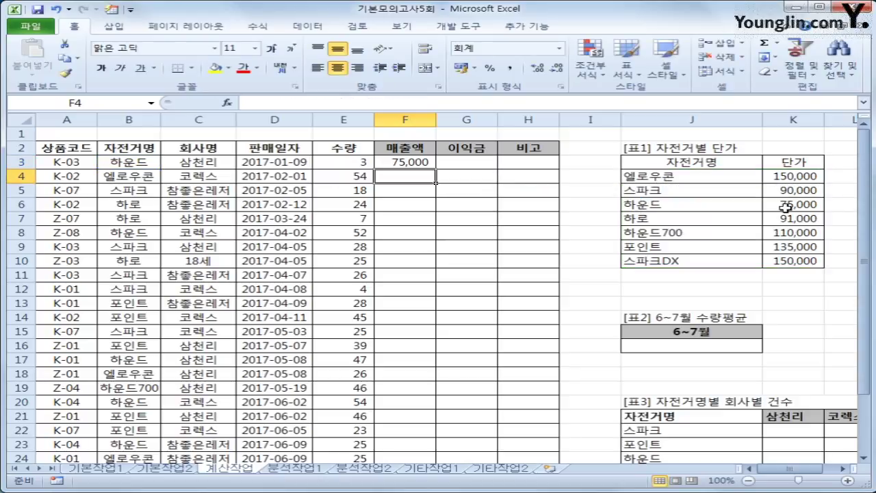
{"action": "left_click", "coordinate": [425, 163]}
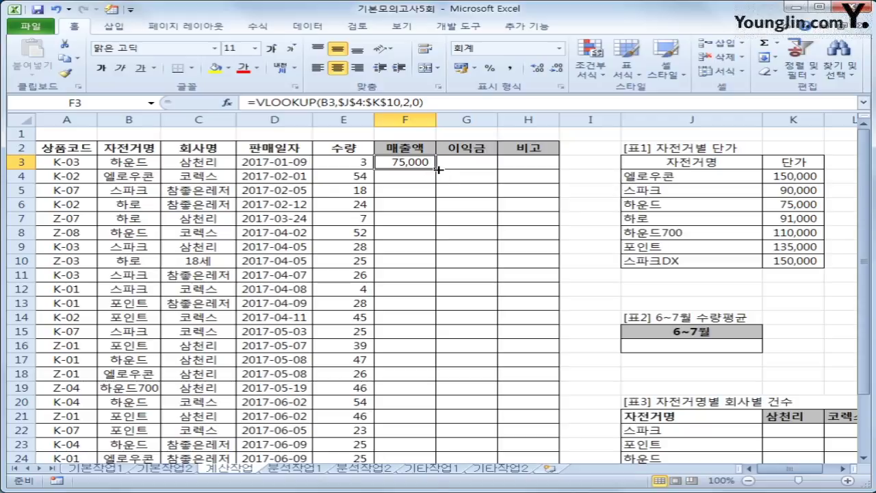
{"action": "double_click", "coordinate": [432, 173]}
Multiply the lookup in F3 by the 수량 cell by appending *E3 to its formula
{"action": "left_click", "coordinate": [394, 161]}
{"action": "left_click", "coordinate": [477, 103]}
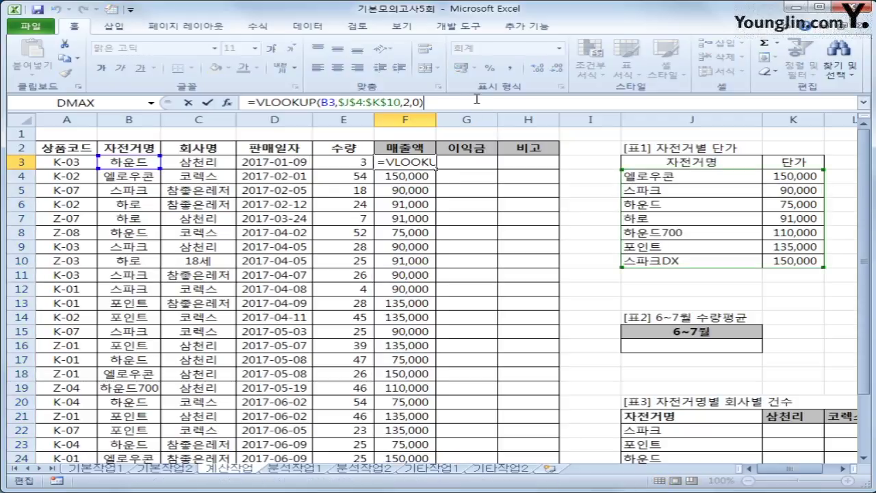
{"action": "type", "text": "*"}
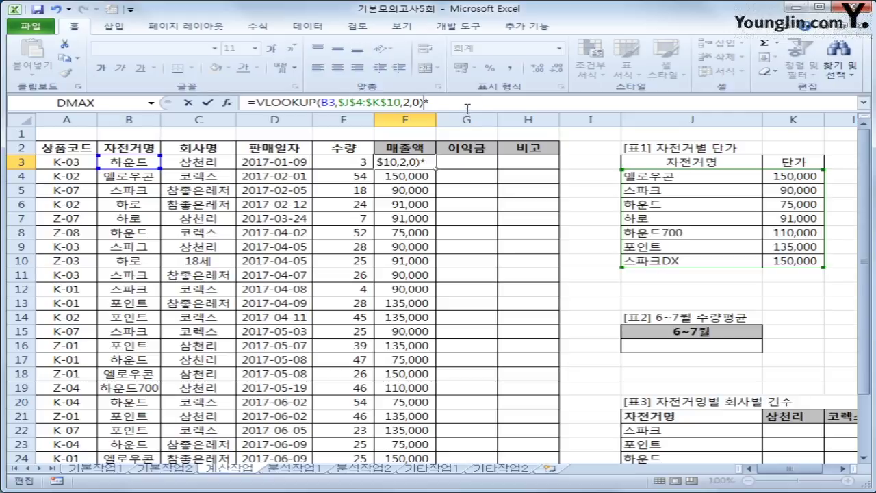
{"action": "left_click", "coordinate": [330, 162]}
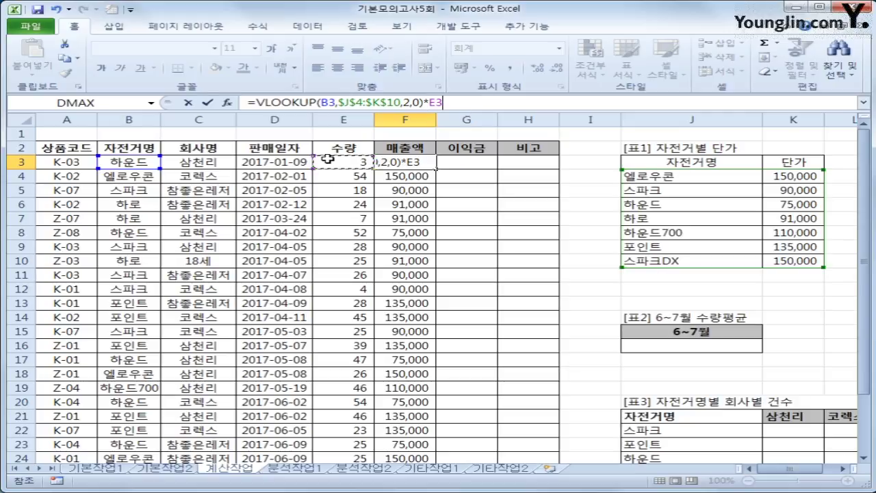
{"action": "key", "text": "Return"}
Copy the updated F3 formula down the 매출액 column and fit column F's width to its contents
{"action": "left_click", "coordinate": [419, 163]}
{"action": "double_click", "coordinate": [438, 168]}
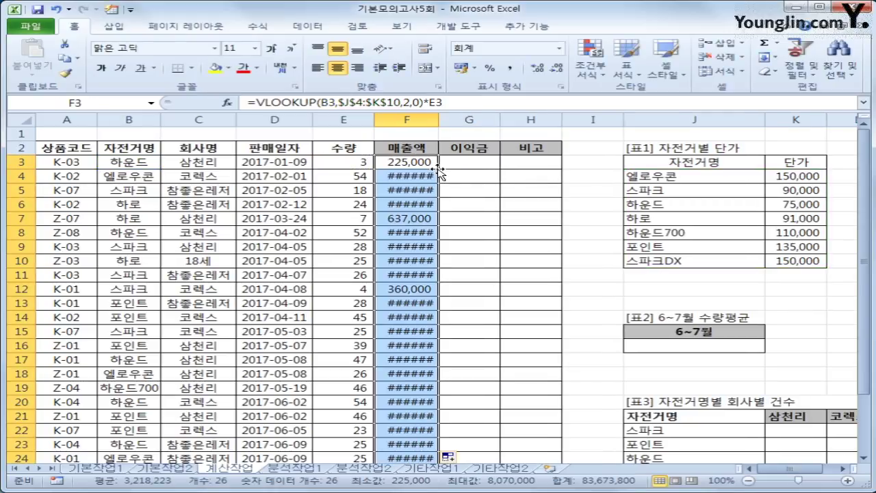
{"action": "left_click", "coordinate": [414, 159]}
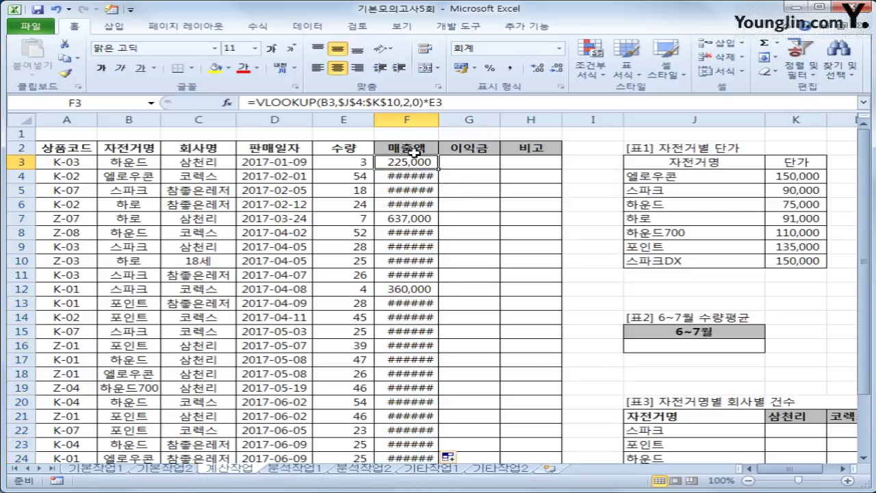
{"action": "double_click", "coordinate": [439, 119]}
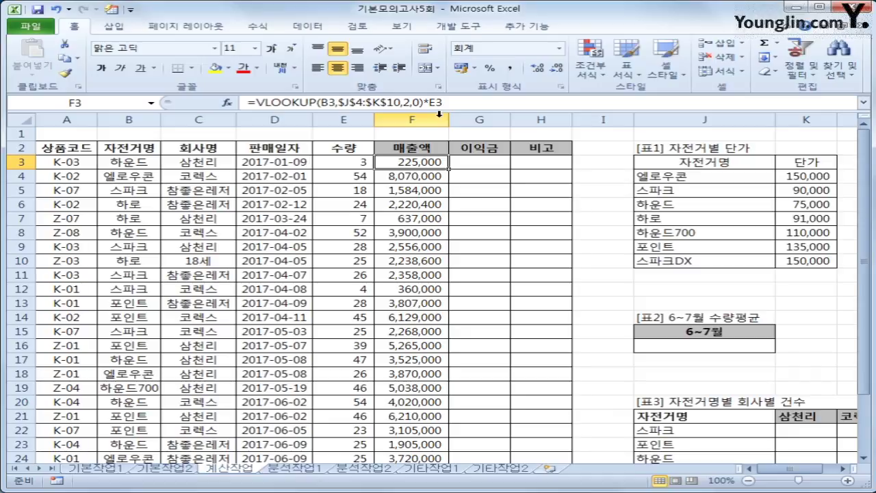
Begin an IF formula in 이익금 cell G3 with the condition MONTH(D3)<=4
{"action": "left_click", "coordinate": [475, 164]}
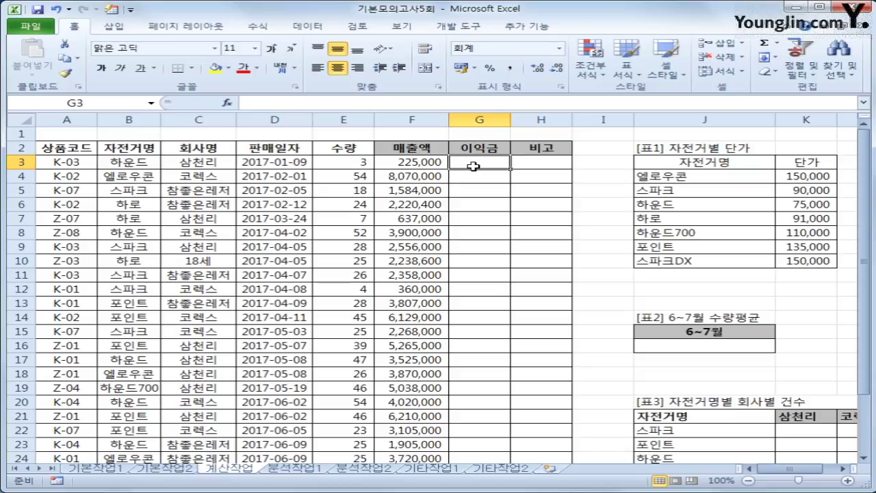
{"action": "type", "text": "=i"}
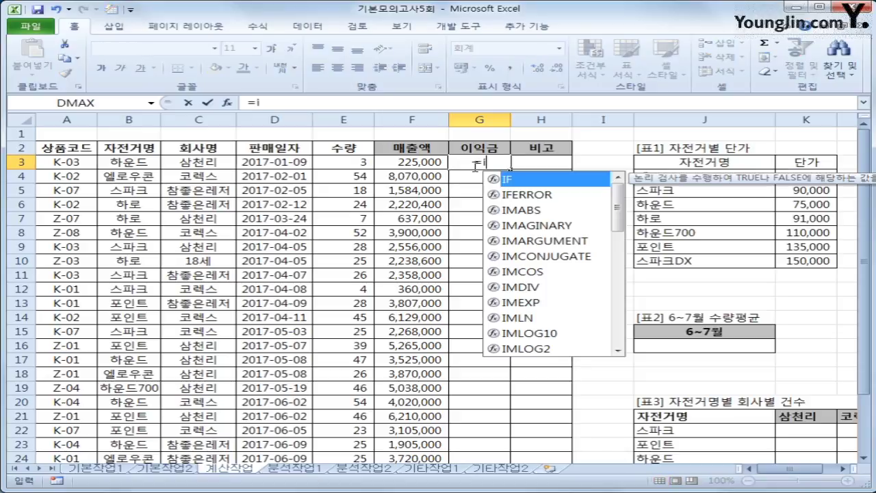
{"action": "type", "text": "f(mon"}
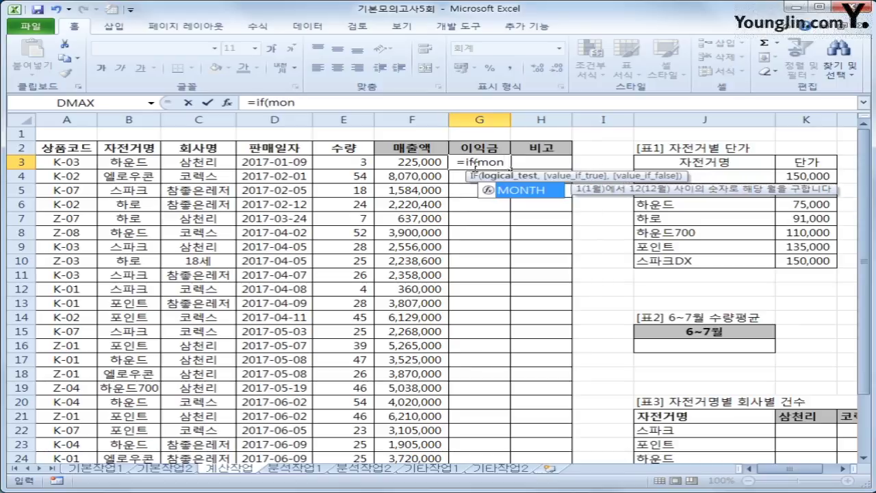
{"action": "key", "text": "Tab"}
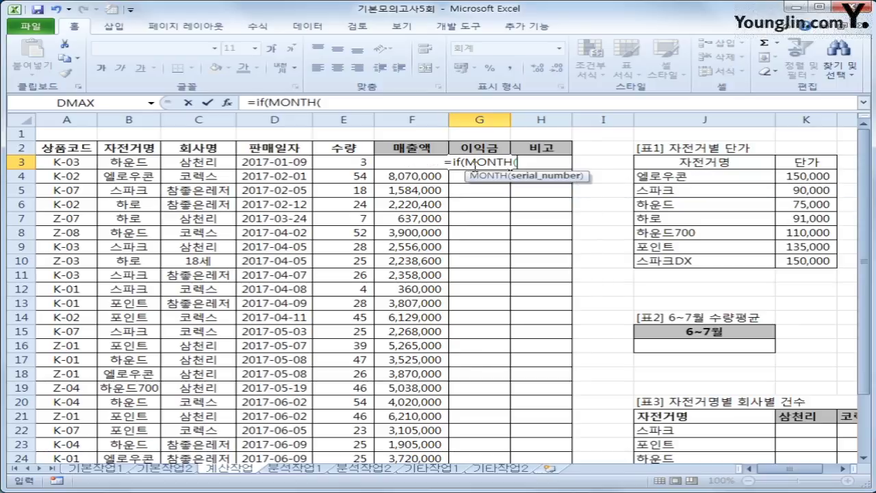
{"action": "key", "text": "Left"}
{"action": "key", "text": "Left"}
{"action": "key", "text": "Left"}
{"action": "type", "text": ")<="}
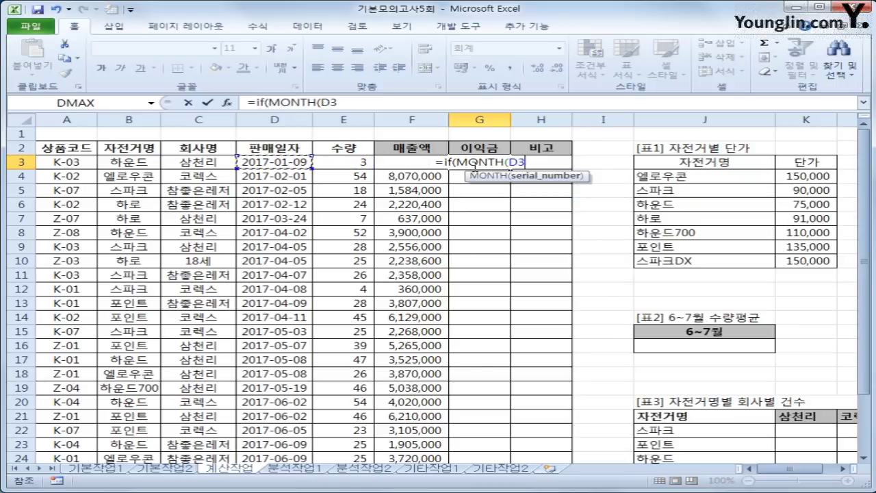
{"action": "type", "text": "4,"}
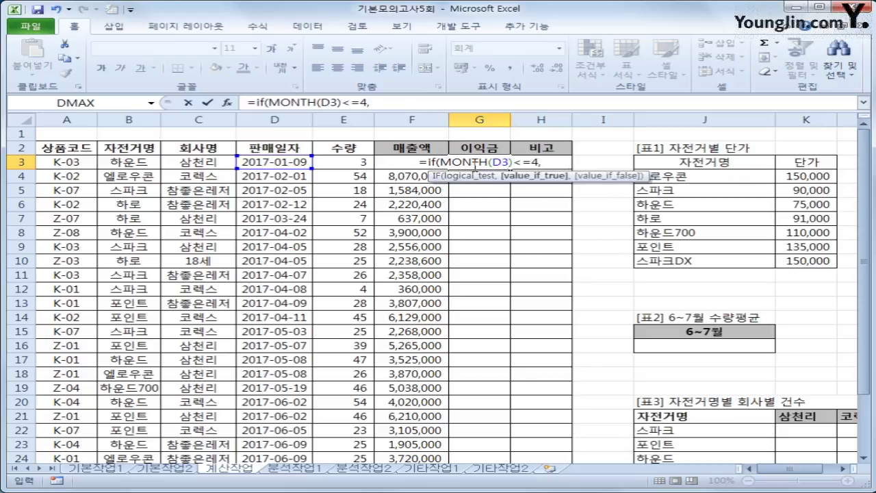
Complete the G3 formula with F3*20% if true and F3*30% if false, and copy it down the 이익금 column
{"action": "key", "text": "Left"}
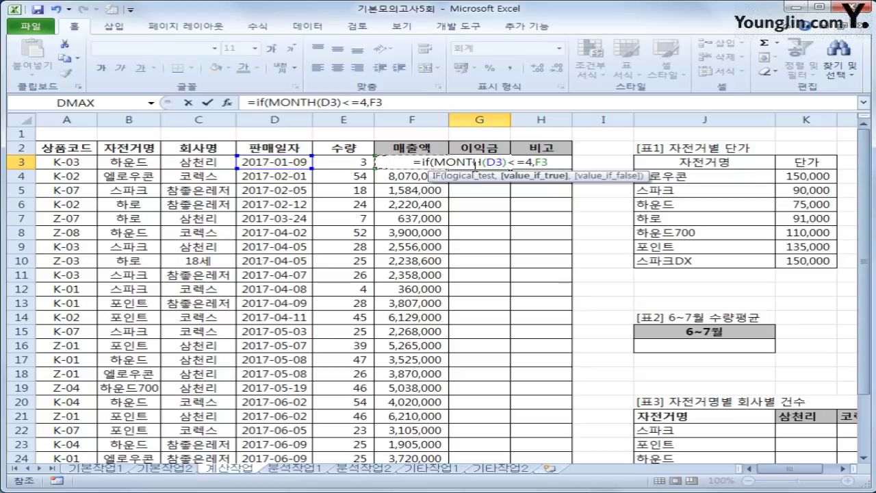
{"action": "type", "text": "*20"}
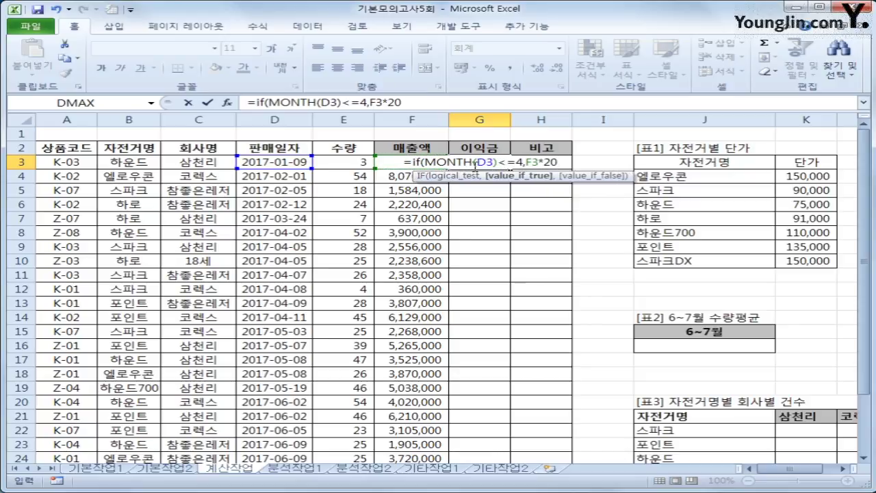
{"action": "type", "text": "%,"}
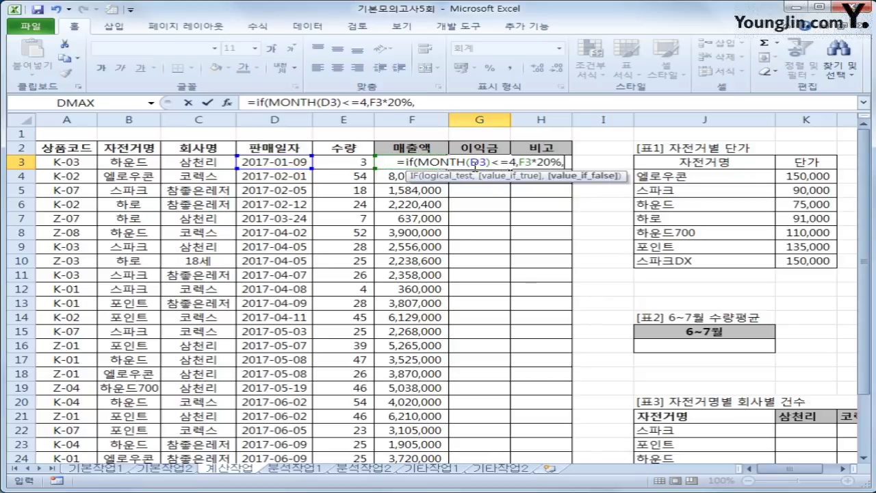
{"action": "type", "text": "F3*30"}
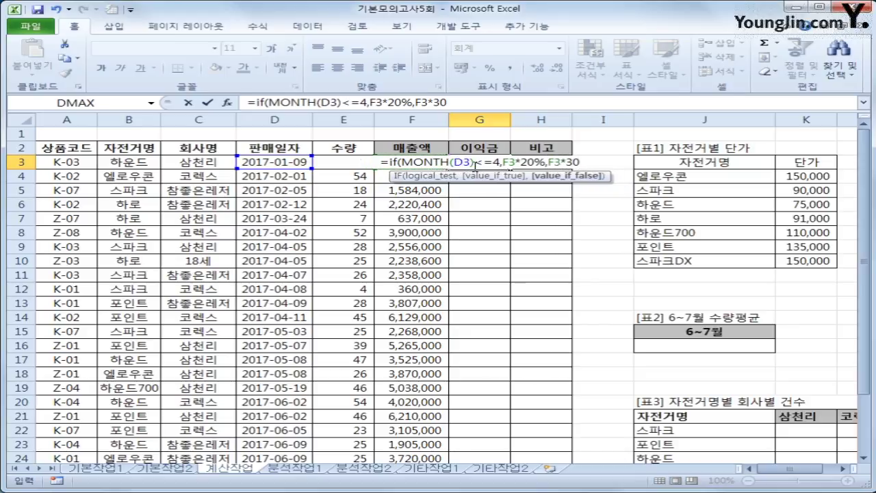
{"action": "type", "text": "%"}
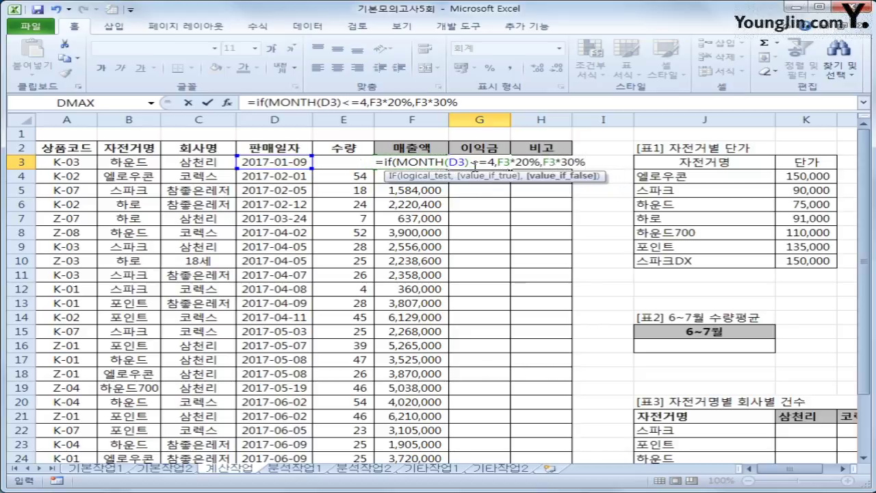
{"action": "type", "text": ")"}
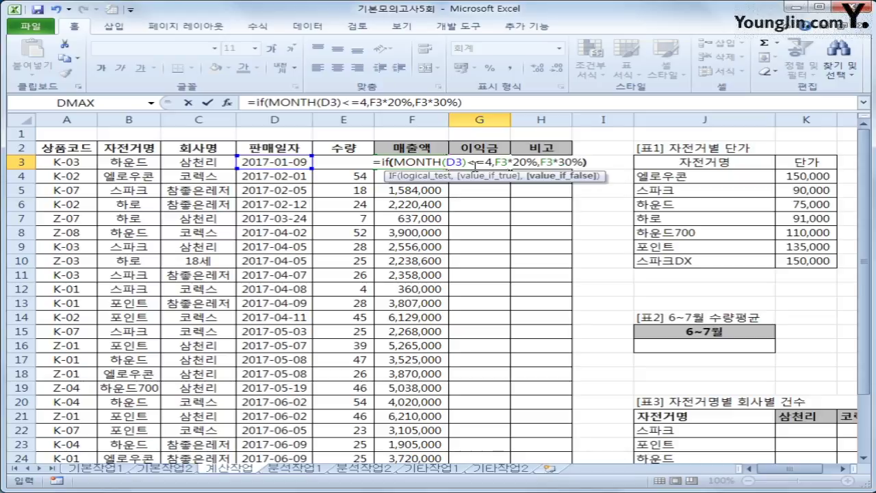
{"action": "key", "text": "Return"}
{"action": "left_click", "coordinate": [475, 162]}
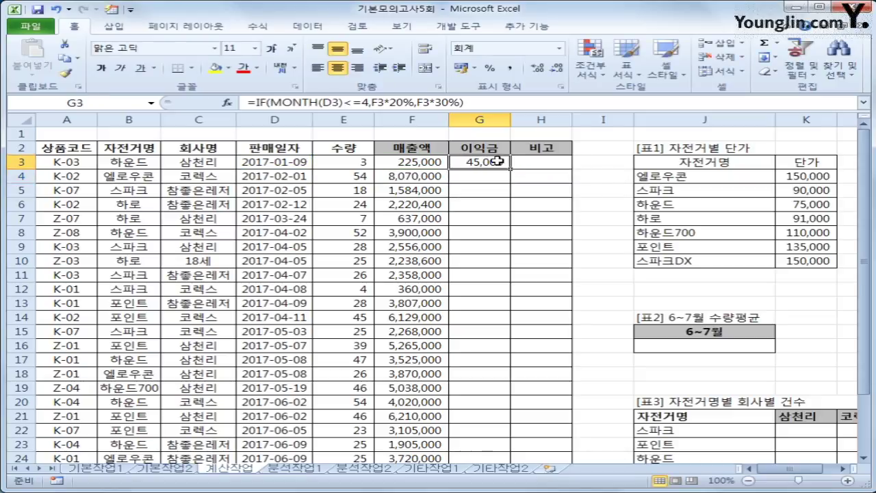
{"action": "double_click", "coordinate": [510, 168]}
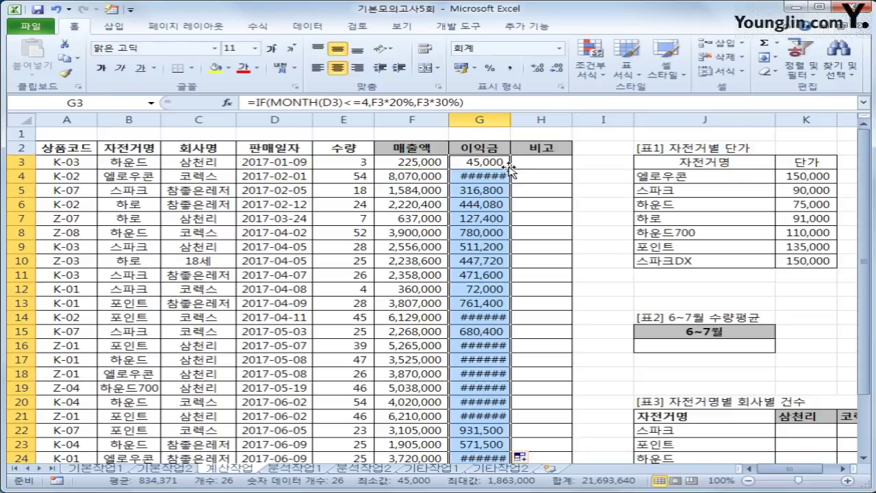
Fit column G's width to its contents
{"action": "double_click", "coordinate": [510, 118]}
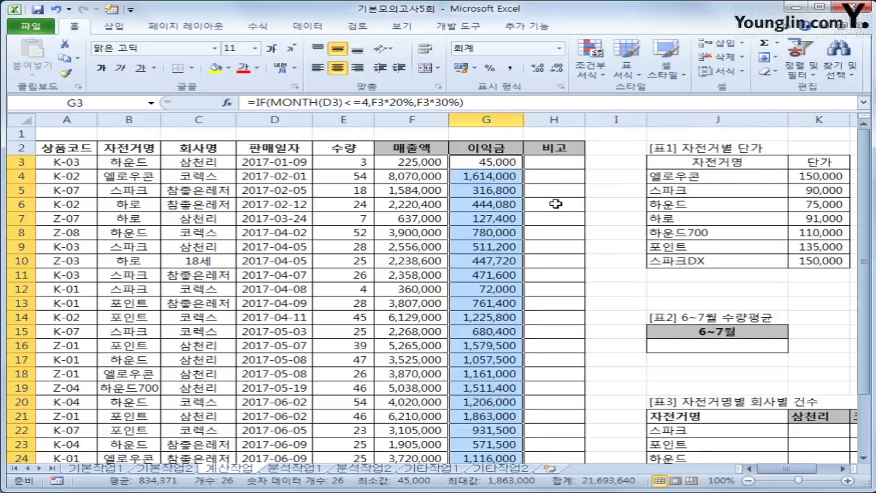
Begin a formula in the 6~7월 average cell J16 with an IF function nested inside AVERAGE
{"action": "left_click", "coordinate": [732, 350]}
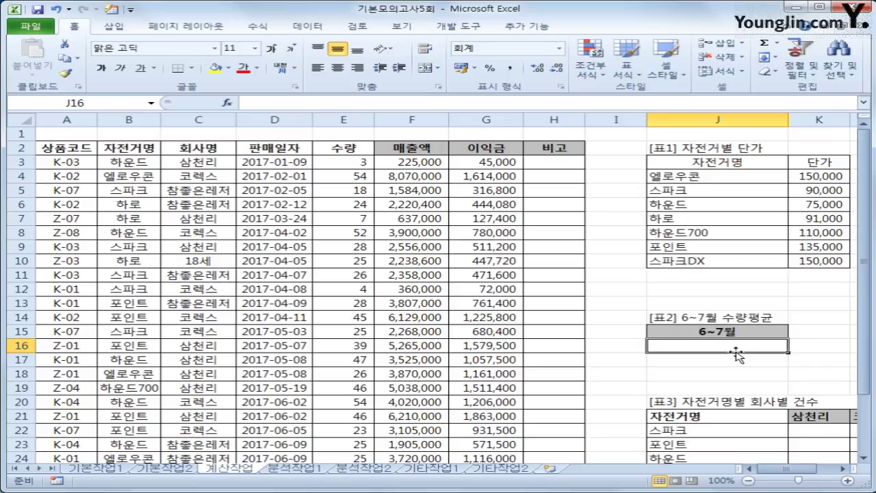
{"action": "type", "text": "=ave"}
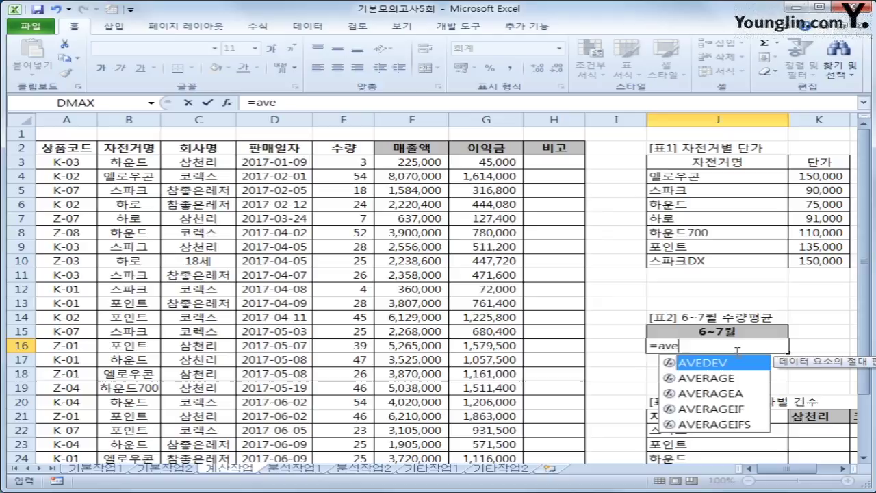
{"action": "key", "text": "Down"}
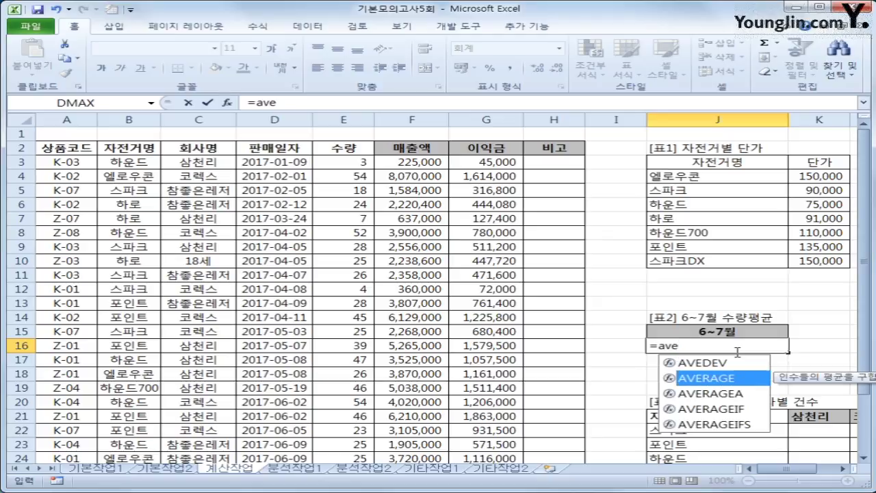
{"action": "key", "text": "Tab"}
{"action": "type", "text": "if("}
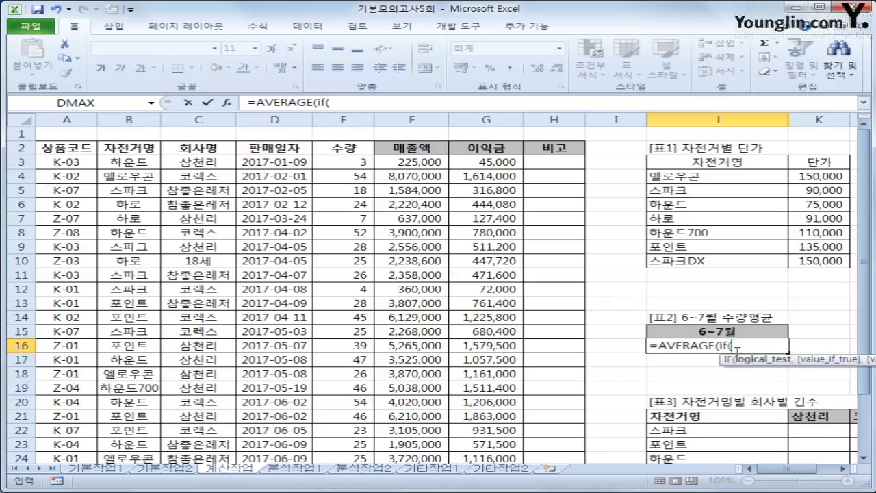
Add MONTH(D3:D28)=6 as the IF condition in the J16 formula
{"action": "type", "text": "mon"}
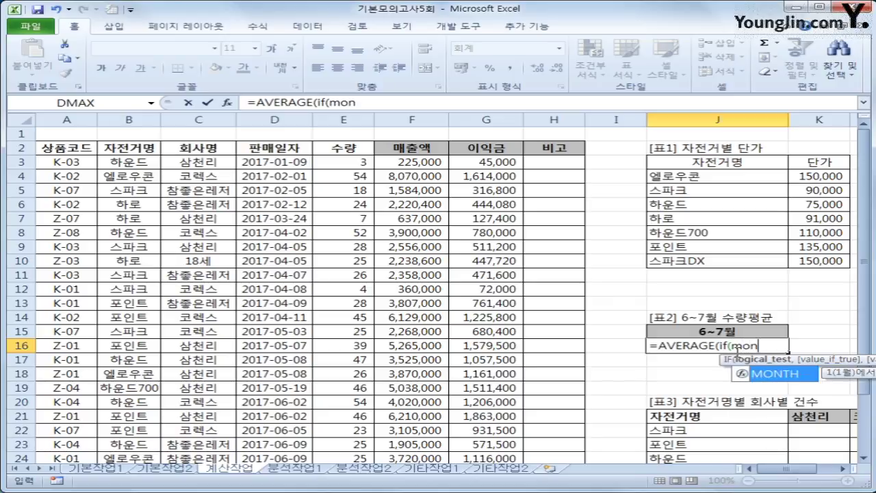
{"action": "key", "text": "Tab"}
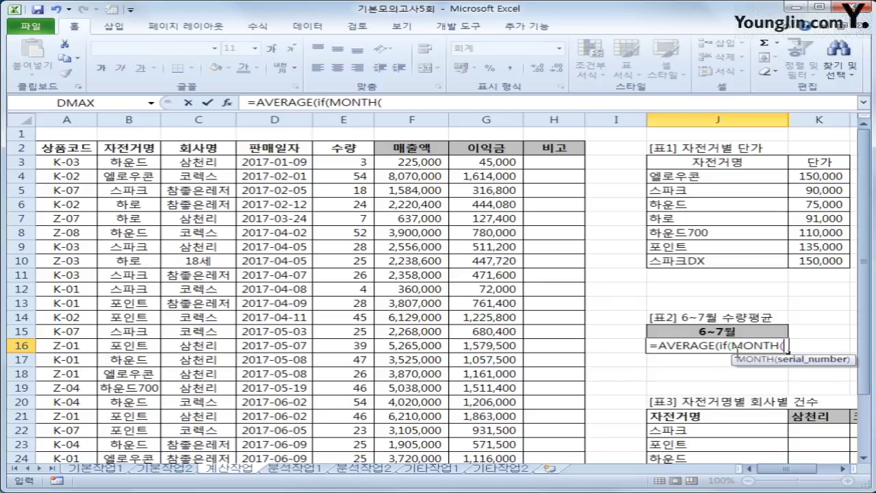
{"action": "left_click", "coordinate": [254, 160]}
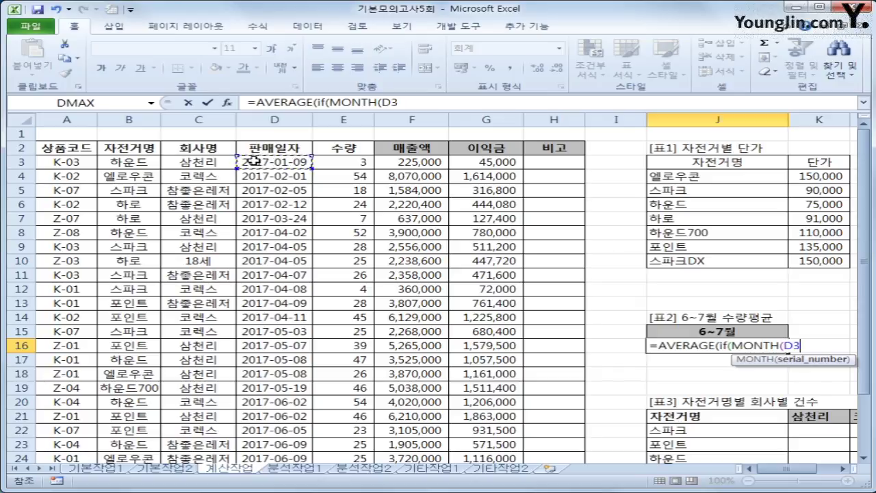
{"action": "left_click_drag", "start_coordinate": [254, 160], "coordinate": [283, 401]}
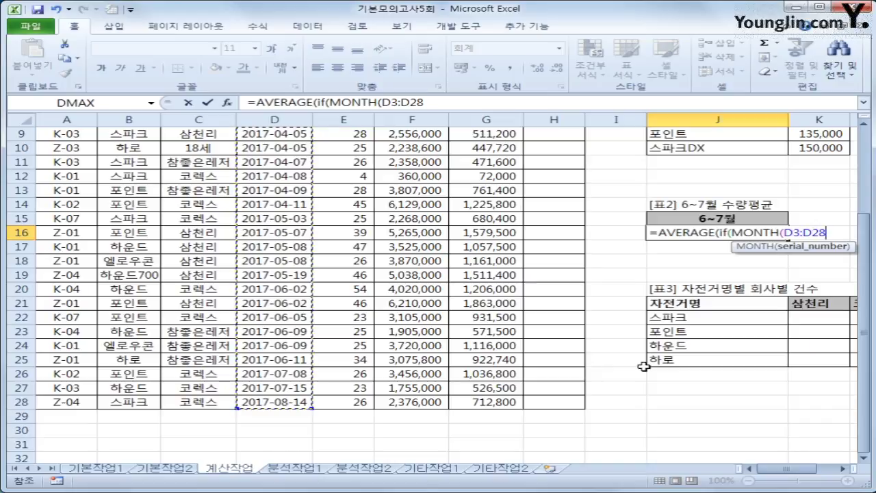
{"action": "type", "text": ")="}
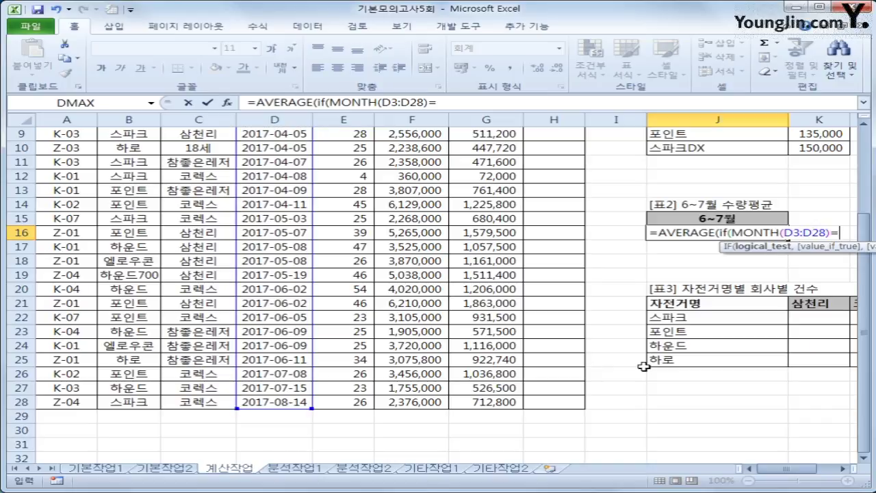
{"action": "type", "text": "6"}
Enclose the condition MONTH(D3:D28)=6 in its own pair of parentheses in the J16 formula
{"action": "left_click", "coordinate": [331, 102]}
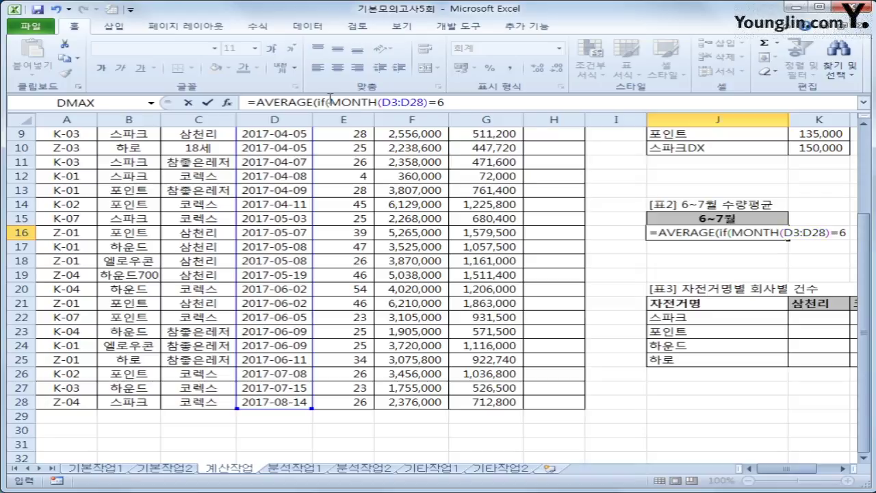
{"action": "type", "text": "("}
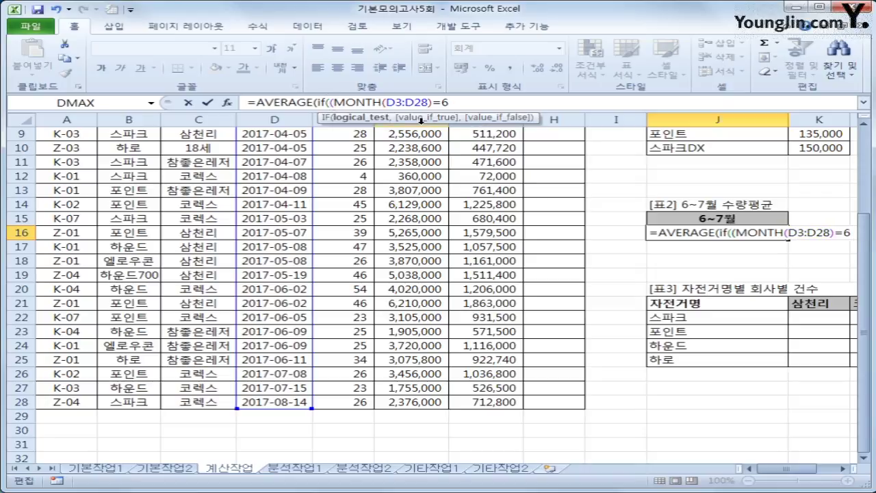
{"action": "left_click", "coordinate": [450, 102]}
{"action": "type", "text": ")"}
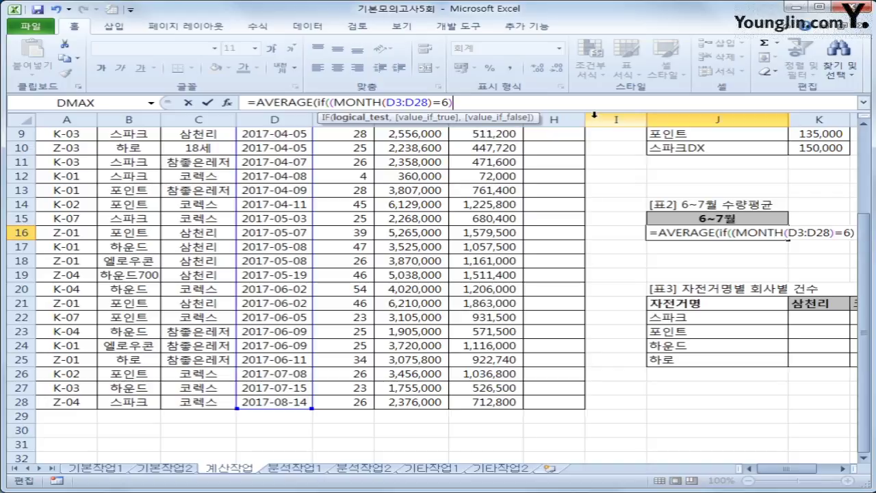
Append +(MONTH(D3:D28)=7) as the alternative condition and end the IF's logical test with a comma
{"action": "type", "text": "+"}
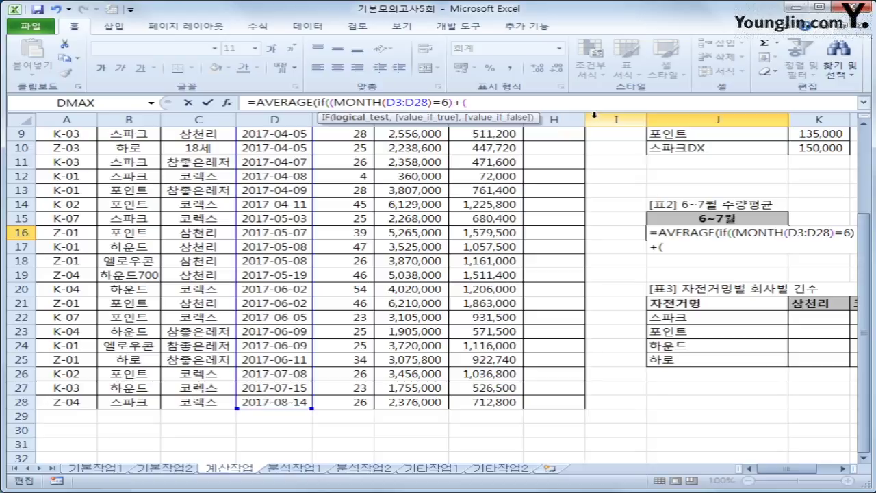
{"action": "type", "text": "(month"}
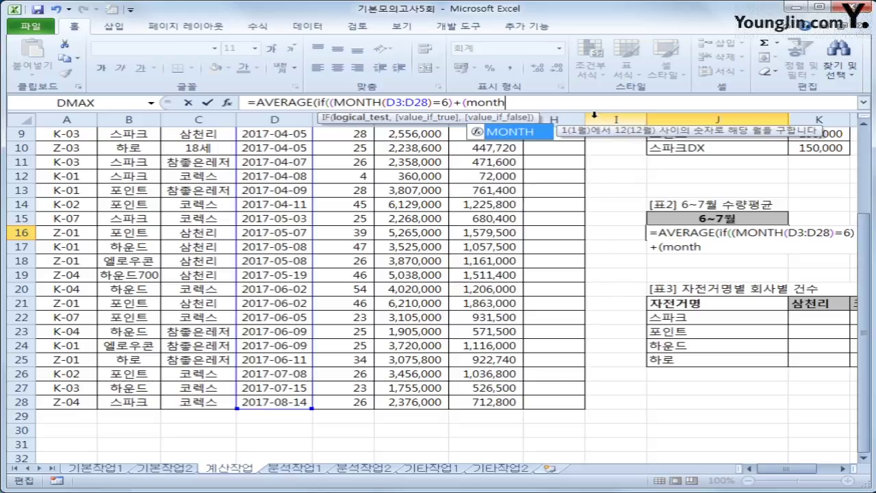
{"action": "key", "text": "Tab"}
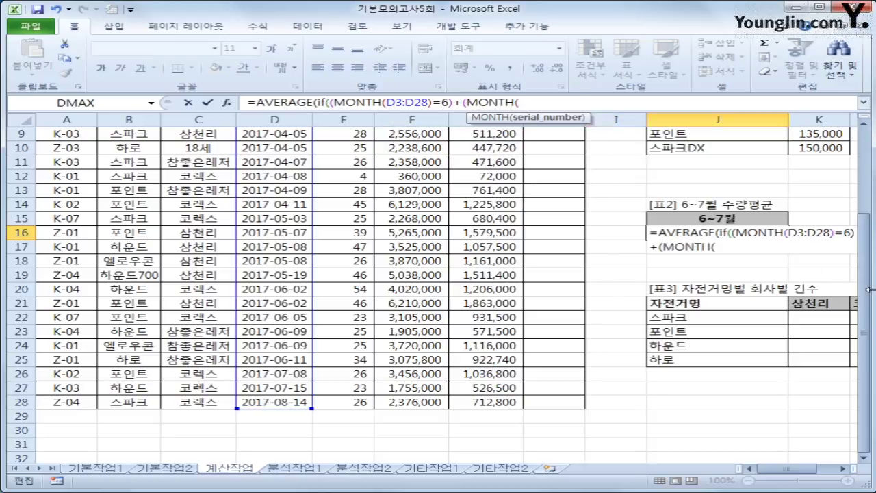
{"action": "scroll", "coordinate": [869, 290], "scroll_direction": "up", "scroll_amount": 3}
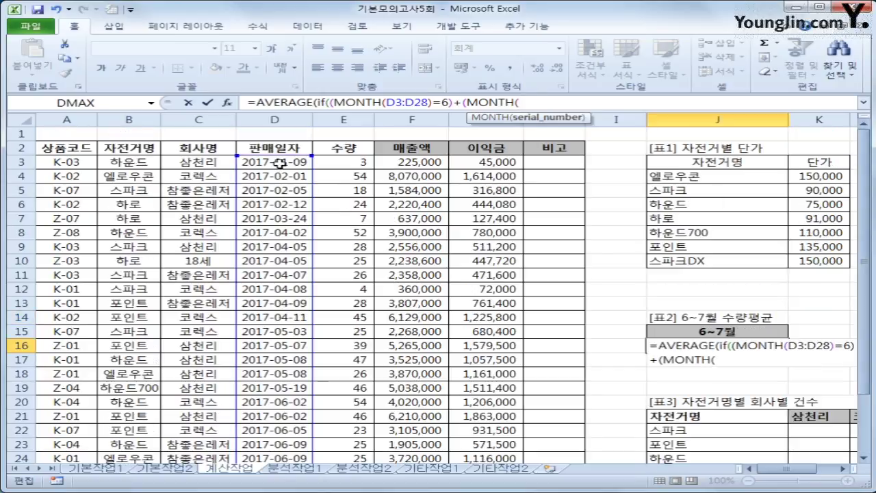
{"action": "left_click_drag", "start_coordinate": [279, 163], "coordinate": [287, 431]}
{"action": "type", "text": ")="}
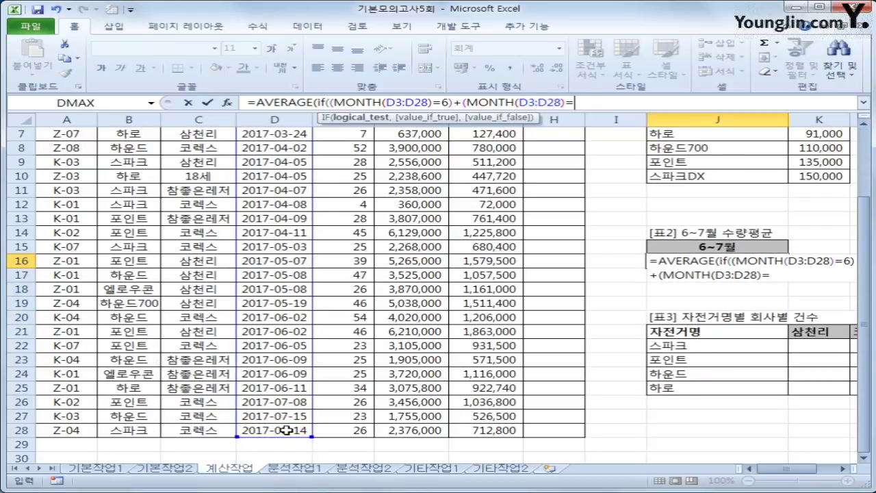
{"action": "type", "text": "7),"}
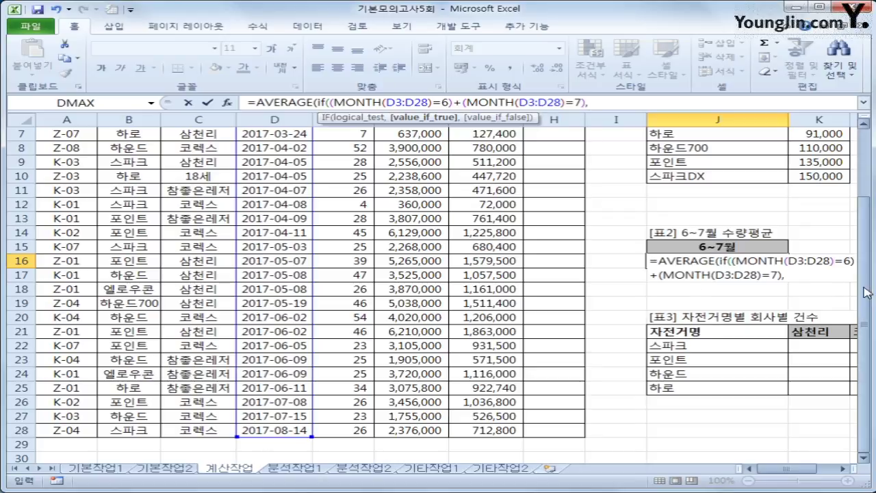
Use the 수량 range E3:E28 as the value if true, close both functions and enter J16 as an array formula
{"action": "left_click_drag", "start_coordinate": [864, 292], "coordinate": [863, 203]}
{"action": "left_click_drag", "start_coordinate": [348, 162], "coordinate": [350, 434]}
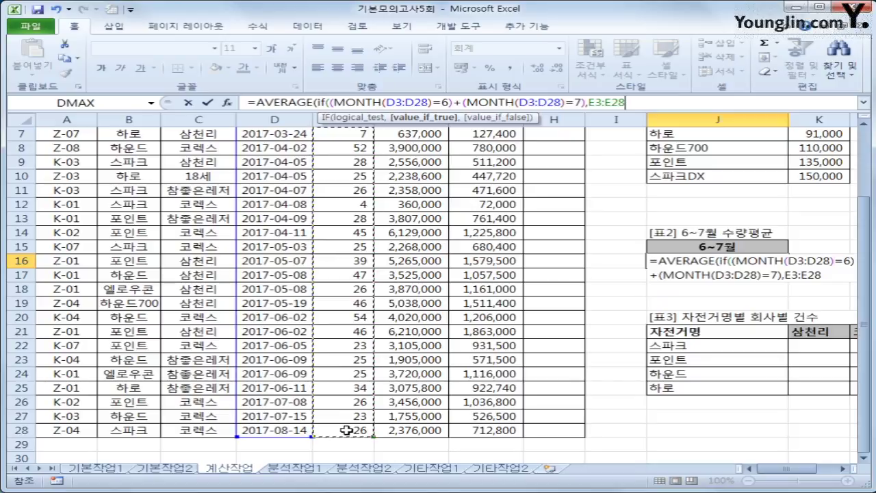
{"action": "type", "text": ")"}
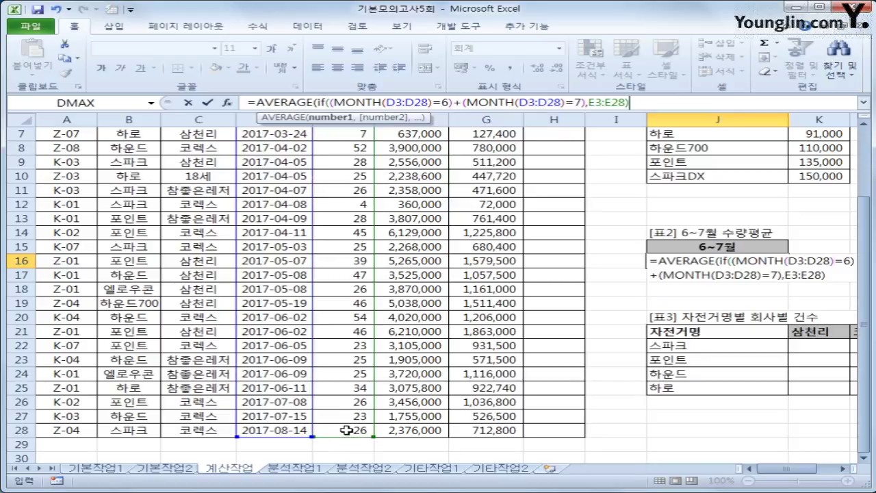
{"action": "type", "text": ")"}
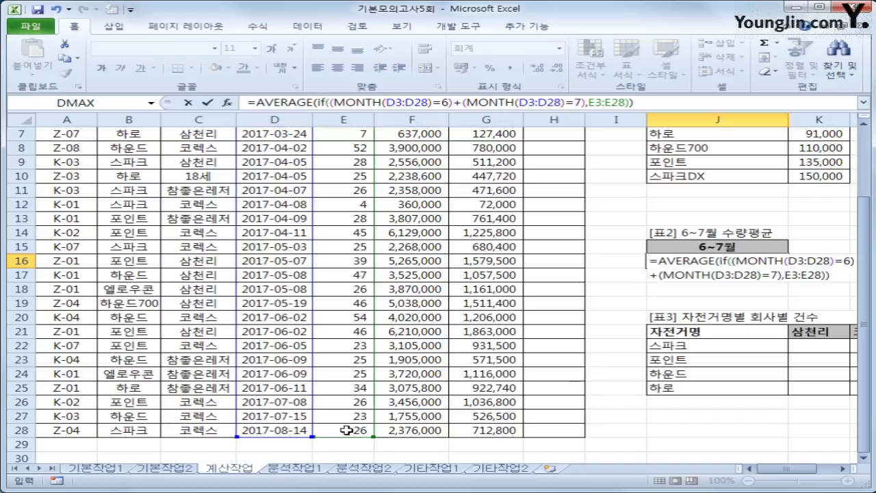
{"action": "key", "text": "ctrl+shift+Return"}
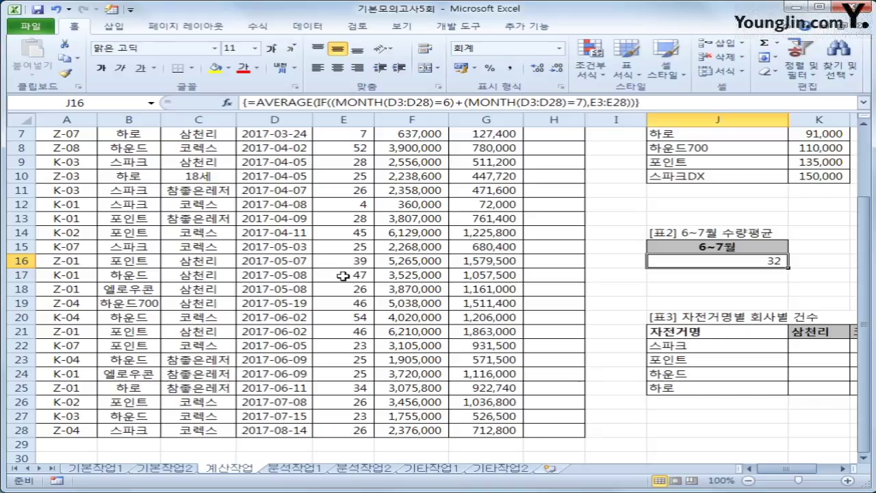
Begin a SUM formula in the 스파크/삼천리 cell K22 of [표3] with the comparison (B3:B28=J22
{"action": "left_click_drag", "start_coordinate": [777, 468], "coordinate": [791, 470]}
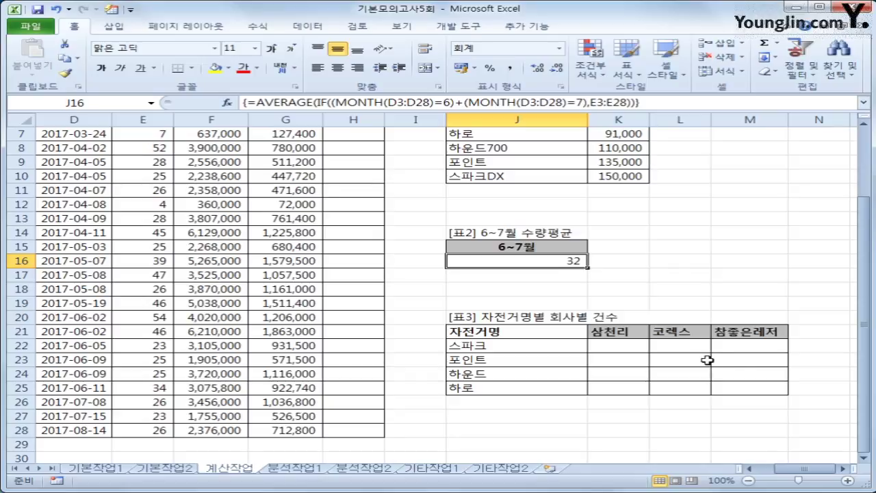
{"action": "left_click", "coordinate": [631, 349]}
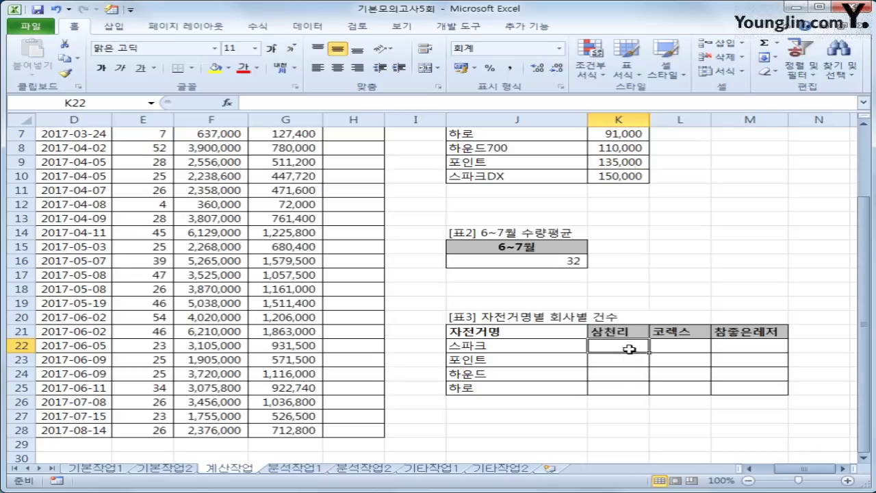
{"action": "type", "text": "=sum"}
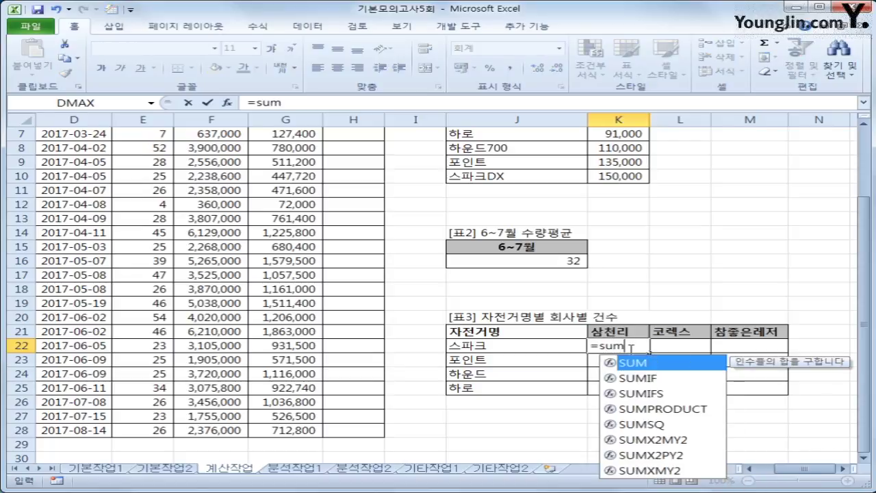
{"action": "type", "text": "(("}
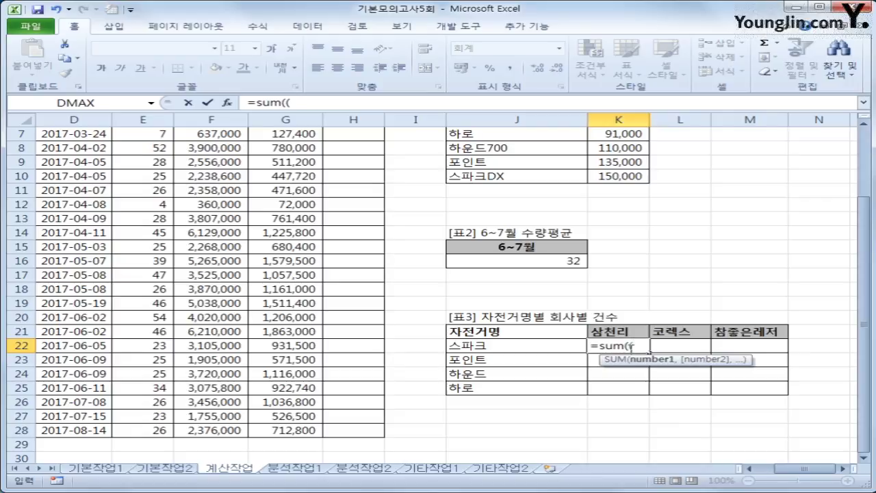
{"action": "left_click_drag", "start_coordinate": [830, 468], "coordinate": [745, 472]}
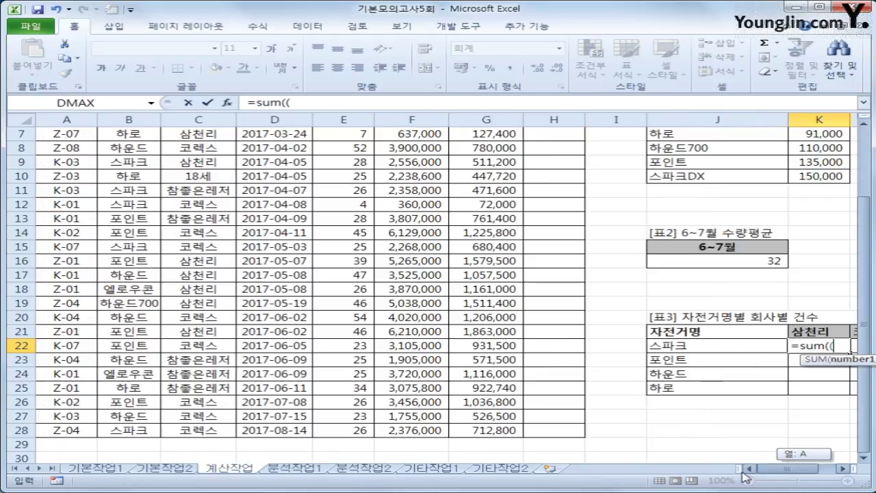
{"action": "scroll", "coordinate": [410, 274], "scroll_direction": "up", "scroll_amount": 2}
{"action": "left_click_drag", "start_coordinate": [127, 162], "coordinate": [136, 416]}
{"action": "type", "text": "="}
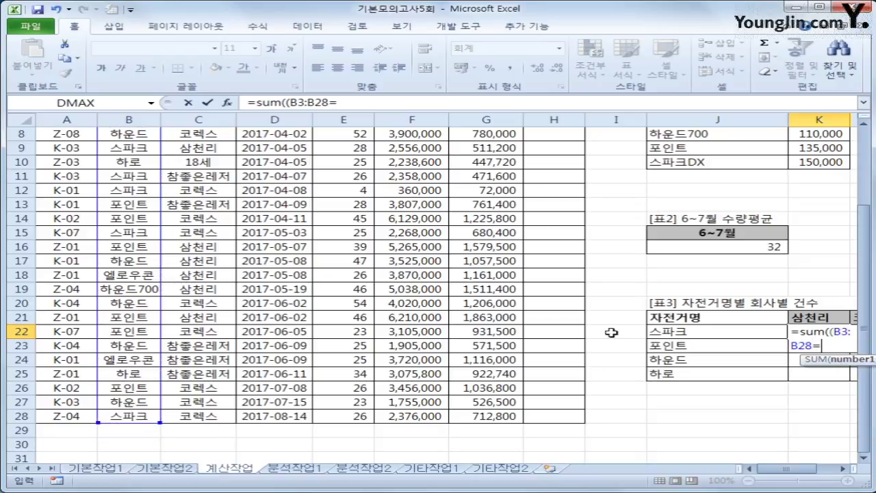
{"action": "left_click", "coordinate": [670, 336]}
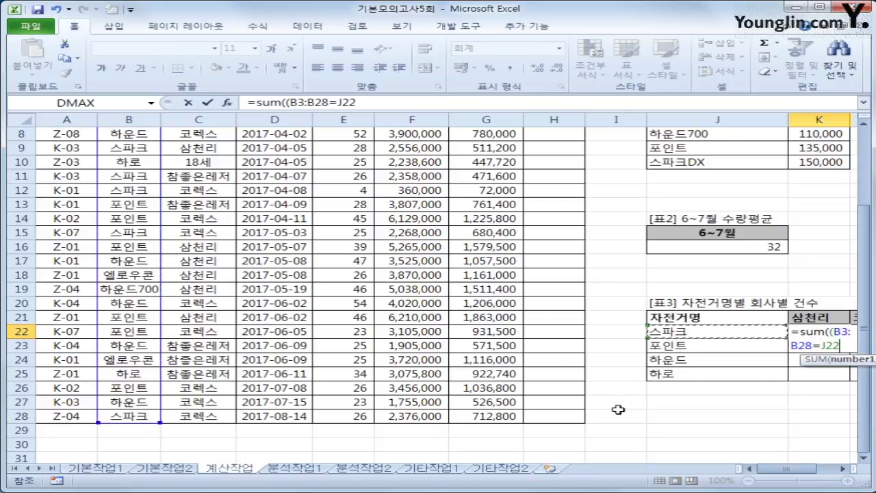
Change the J22 reference to the column-absolute $J22 and close the first condition's parenthesis in the K22 formula
{"action": "left_click", "coordinate": [842, 470]}
{"action": "left_click", "coordinate": [842, 470]}
{"action": "left_click", "coordinate": [842, 470]}
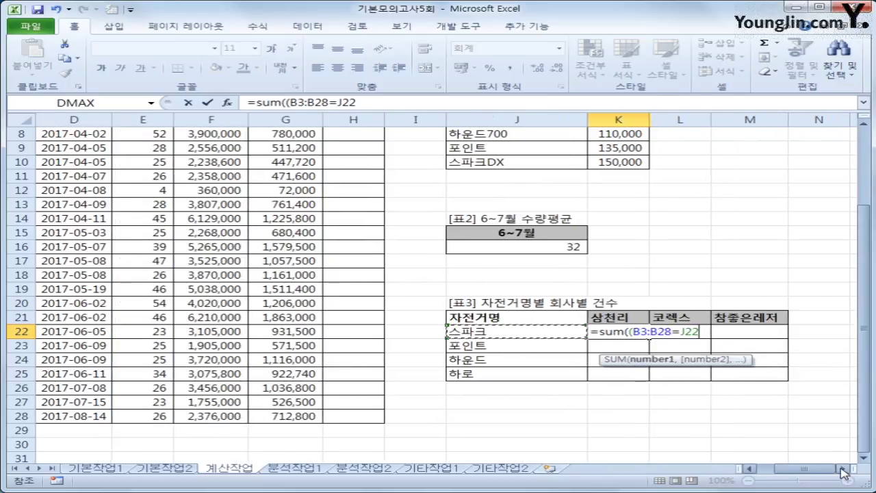
{"action": "left_click", "coordinate": [842, 470]}
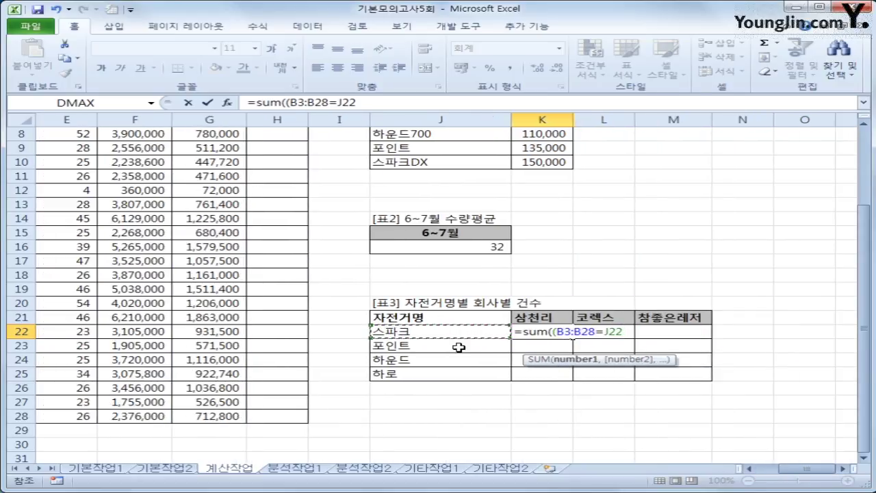
{"action": "key", "text": "F4"}
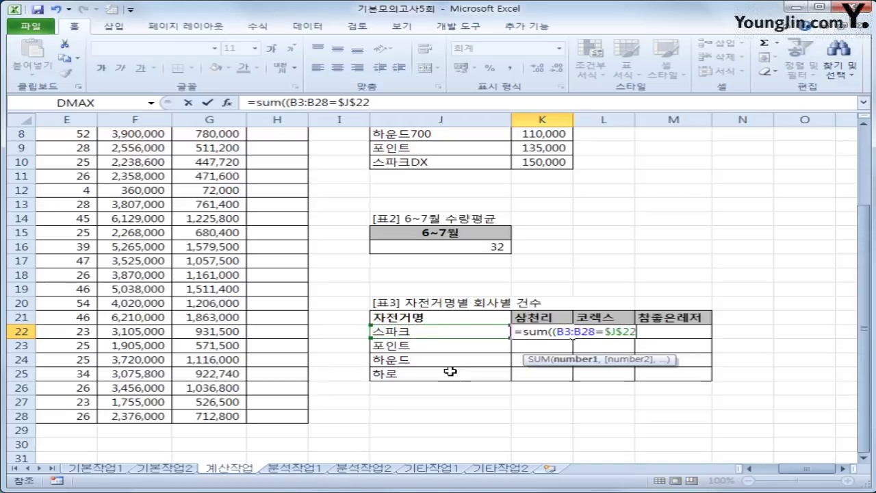
{"action": "key", "text": "F4"}
{"action": "key", "text": "F4"}
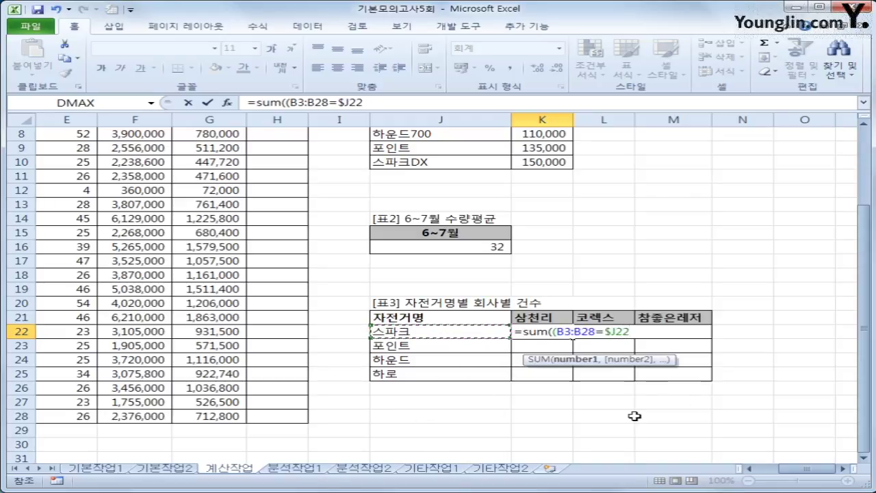
{"action": "type", "text": ")"}
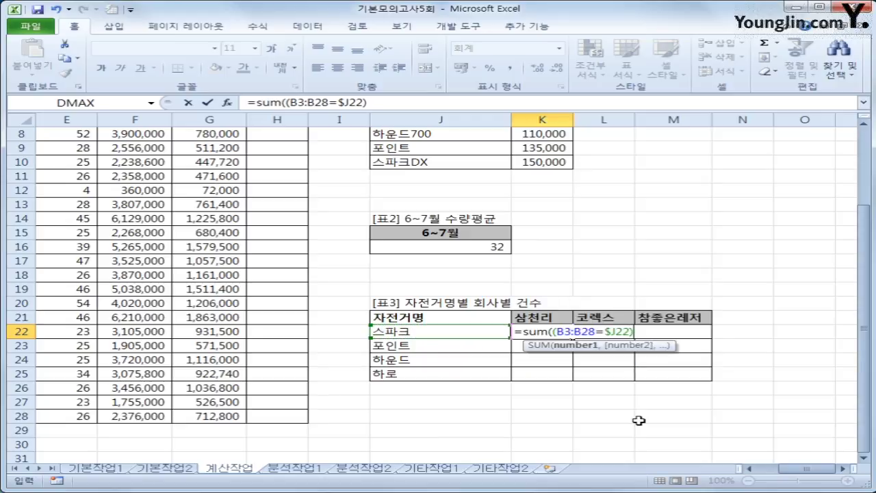
Multiply the first condition in the K22 formula by a second one that starts with the absolute 회사 range, *($C$3:$C$28=
{"action": "type", "text": "*("}
{"action": "left_click_drag", "start_coordinate": [811, 471], "coordinate": [780, 472]}
{"action": "scroll", "coordinate": [235, 385], "scroll_direction": "up", "scroll_amount": 3}
{"action": "left_click_drag", "start_coordinate": [198, 163], "coordinate": [206, 416]}
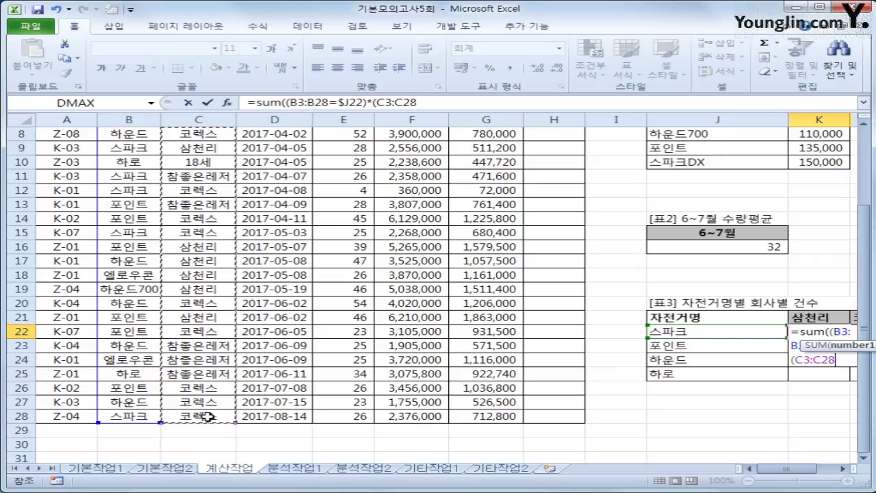
{"action": "key", "text": "F4"}
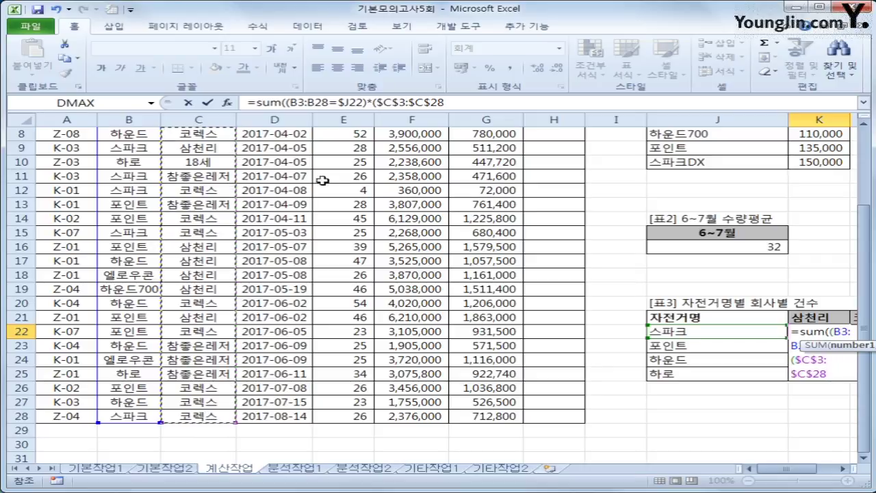
{"action": "left_click", "coordinate": [453, 103]}
{"action": "type", "text": "="}
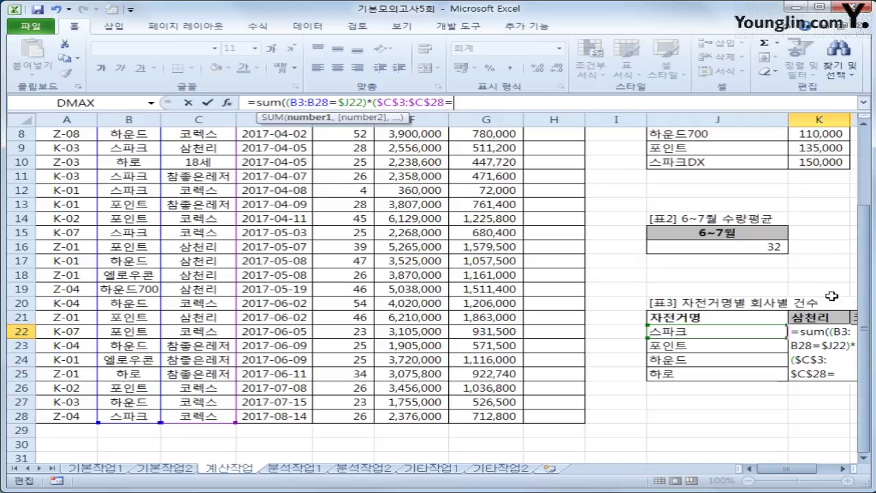
Compare the range with the 삼천리 header as the row-absolute K$21 and close the second condition's parenthesis
{"action": "left_click", "coordinate": [815, 317]}
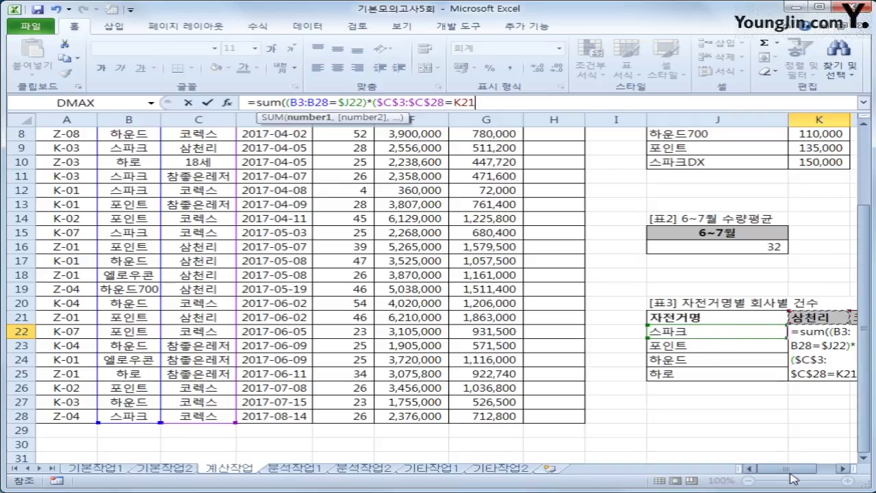
{"action": "left_click_drag", "start_coordinate": [780, 468], "coordinate": [806, 468]}
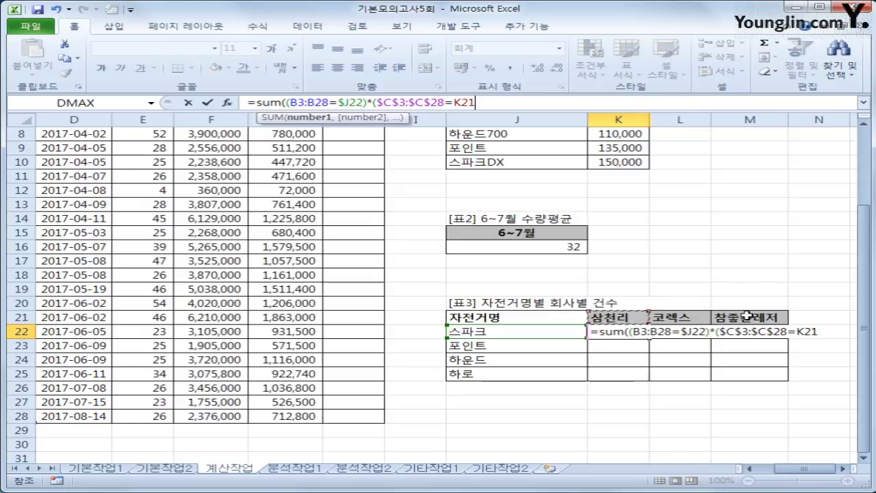
{"action": "key", "text": "F4"}
{"action": "key", "text": "F4"}
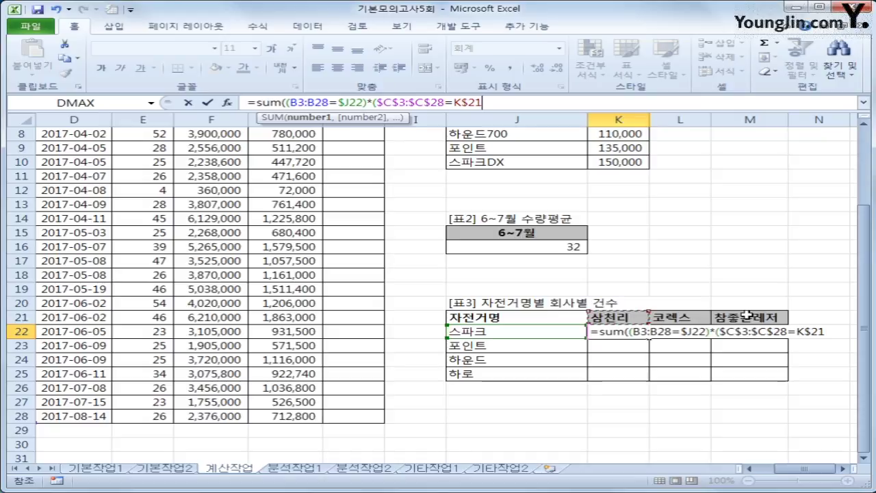
{"action": "type", "text": ")"}
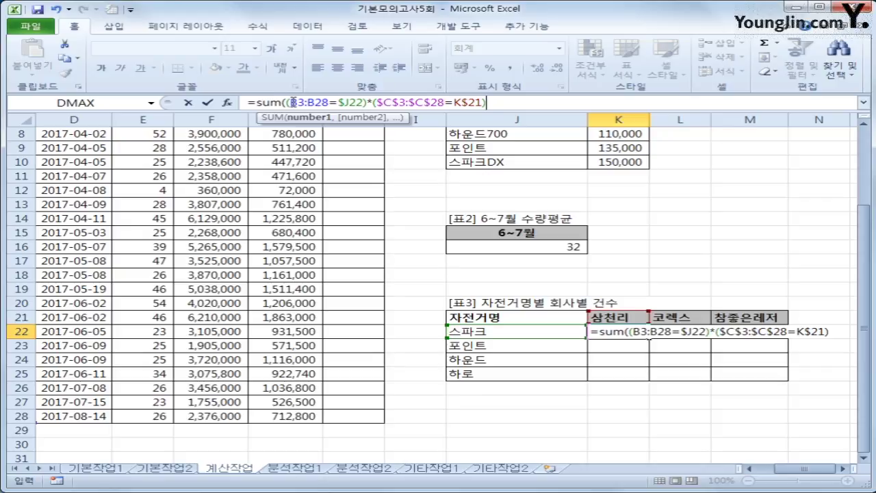
Change the B3:B28 range in the K22 formula to the absolute $B$3:$B$28
{"action": "left_click_drag", "start_coordinate": [288, 102], "coordinate": [331, 102]}
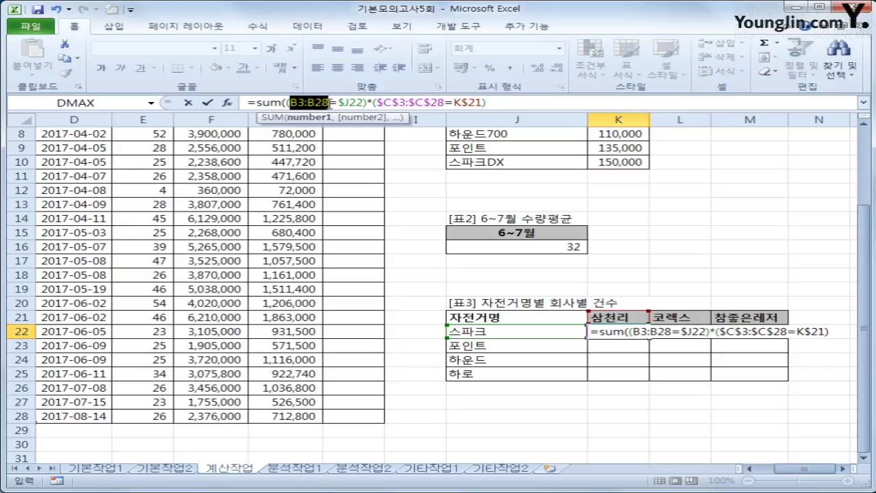
{"action": "left_click_drag", "start_coordinate": [332, 102], "coordinate": [329, 103]}
{"action": "key", "text": "F4"}
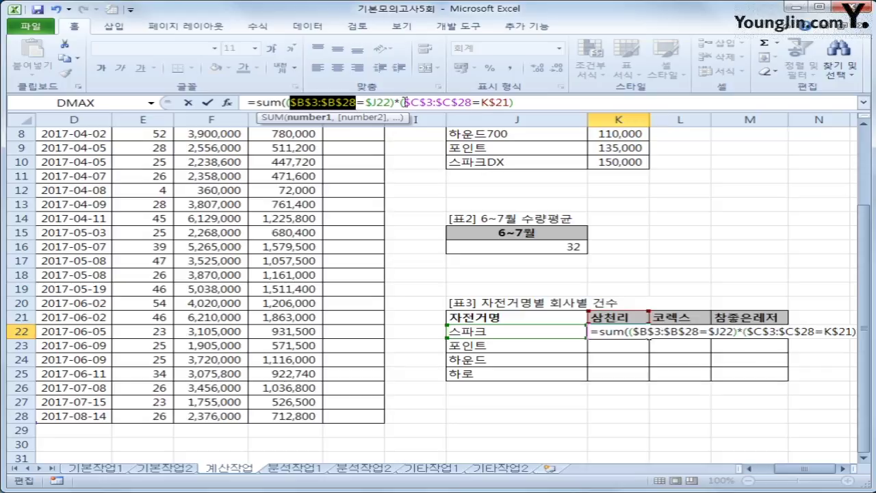
{"action": "left_click", "coordinate": [536, 104]}
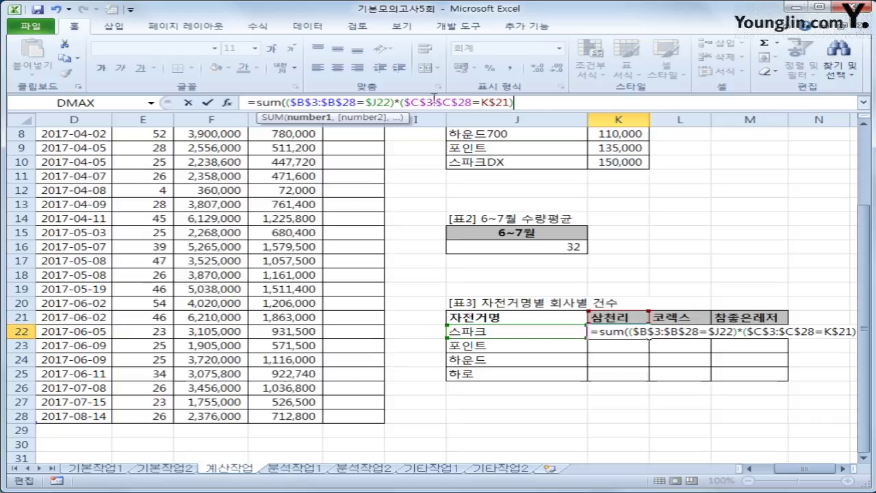
Close the SUM function, enter K22 as an array formula and fill it across [표3] through M25
{"action": "left_click", "coordinate": [392, 103]}
{"action": "type", "text": ")"}
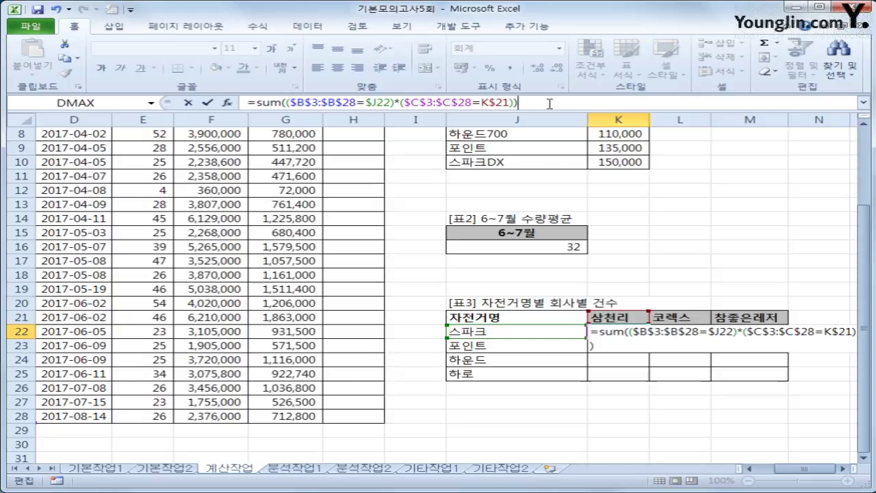
{"action": "key", "text": "ctrl+shift+Return"}
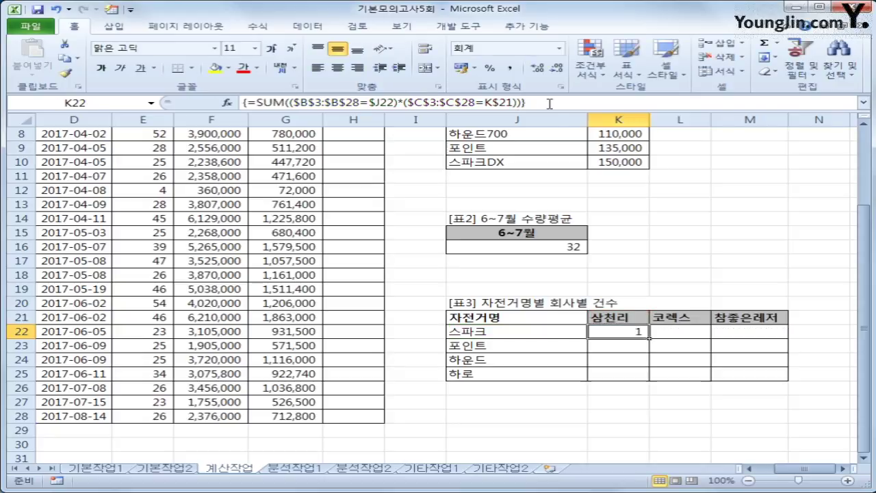
{"action": "left_click_drag", "start_coordinate": [649, 339], "coordinate": [774, 378]}
{"action": "left_click", "coordinate": [773, 378]}
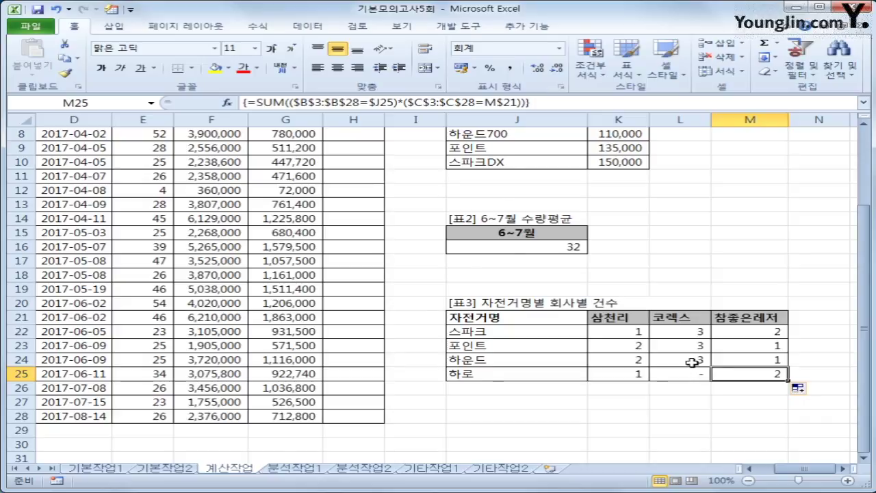
Select the first 비고 cell H3, open the Visual Basic editor and insert a new module
{"action": "scroll", "coordinate": [691, 361], "scroll_direction": "up", "scroll_amount": 3}
{"action": "left_click", "coordinate": [366, 164]}
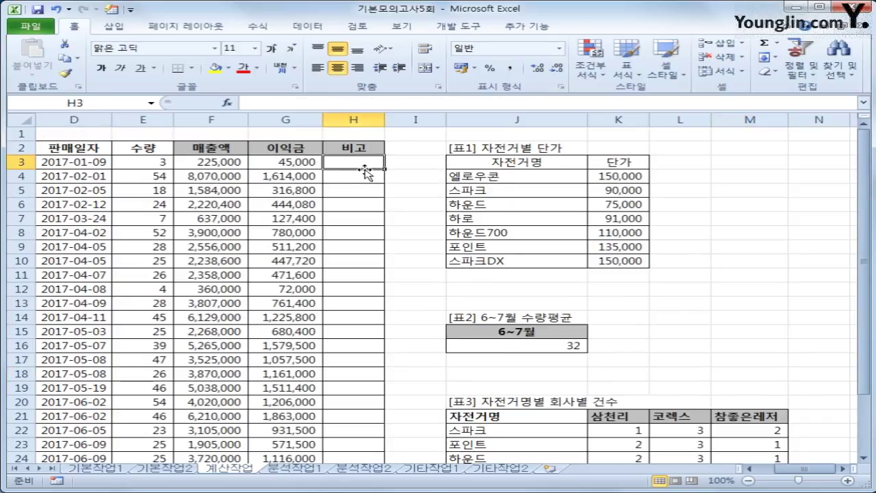
{"action": "left_click", "coordinate": [436, 30]}
{"action": "left_click", "coordinate": [28, 60]}
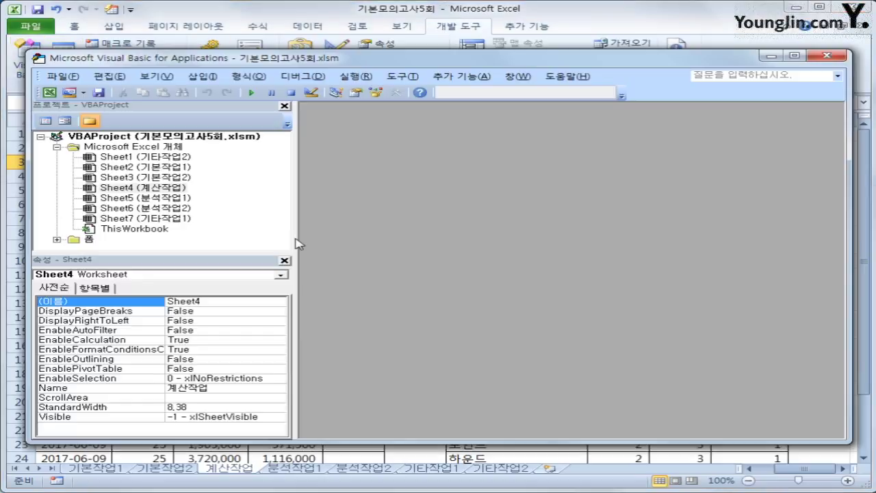
{"action": "left_click", "coordinate": [203, 76]}
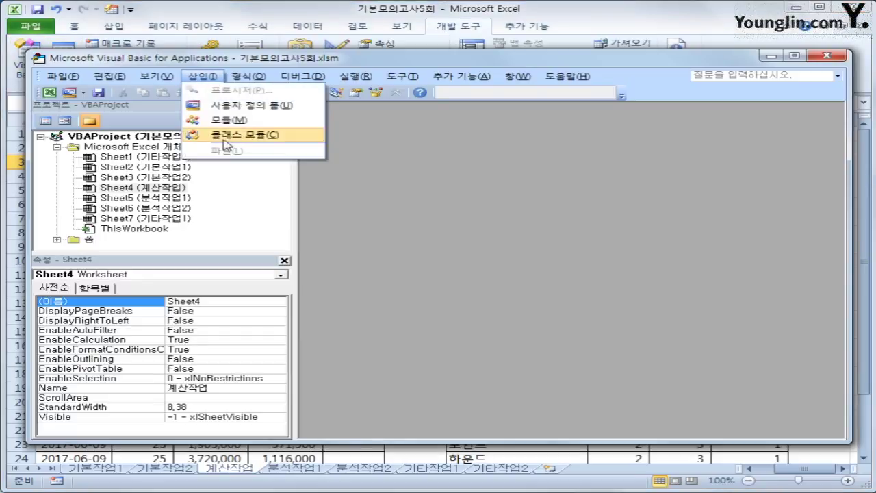
{"action": "left_click", "coordinate": [229, 120]}
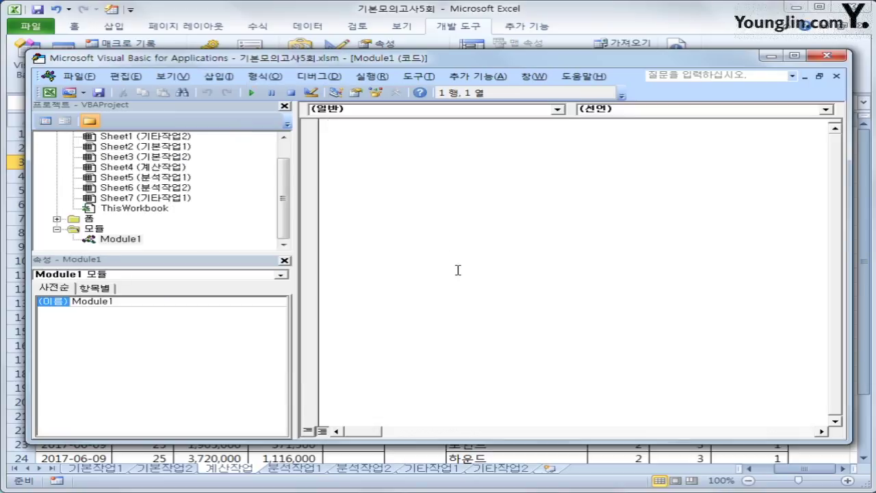
Declare the public function fn비고(수량) in the module and start an indented line in its body
{"action": "type", "text": "public function fn"}
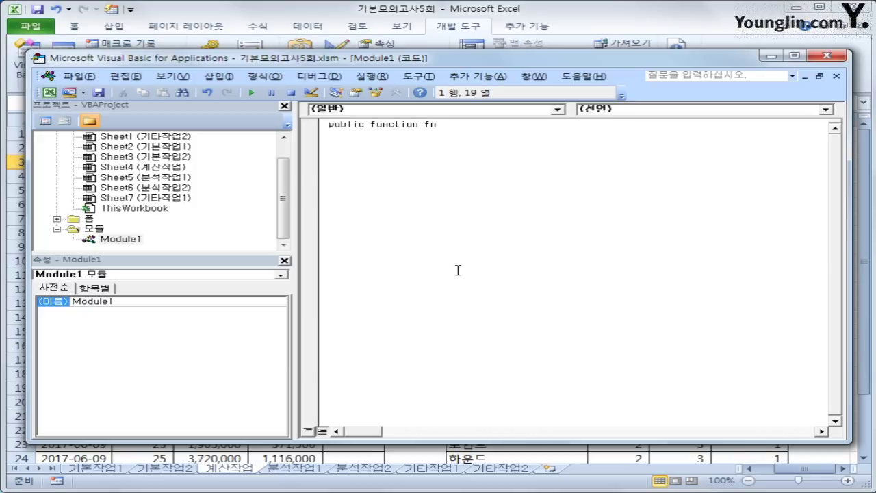
{"action": "type", "text": "비고(수량)"}
{"action": "key", "text": "Return"}
{"action": "key", "text": "Return"}
{"action": "key", "text": "Tab"}
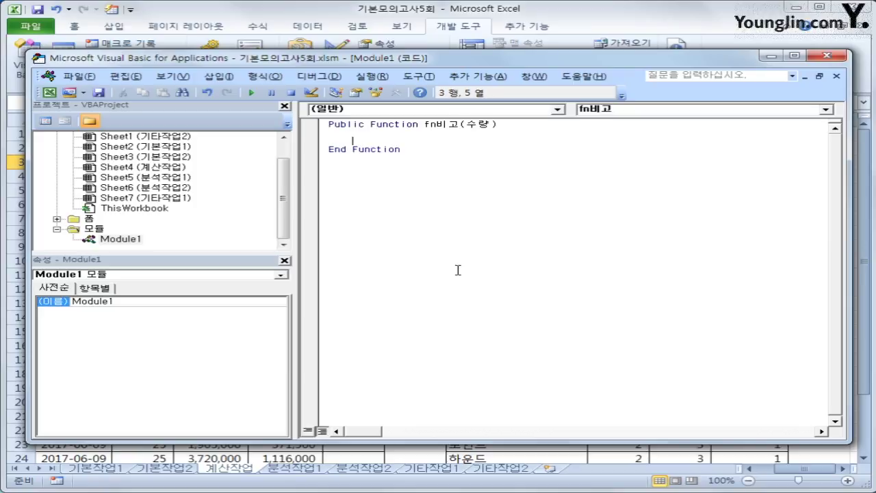
{"action": "type", "text": "if 수량 >=30 then"}
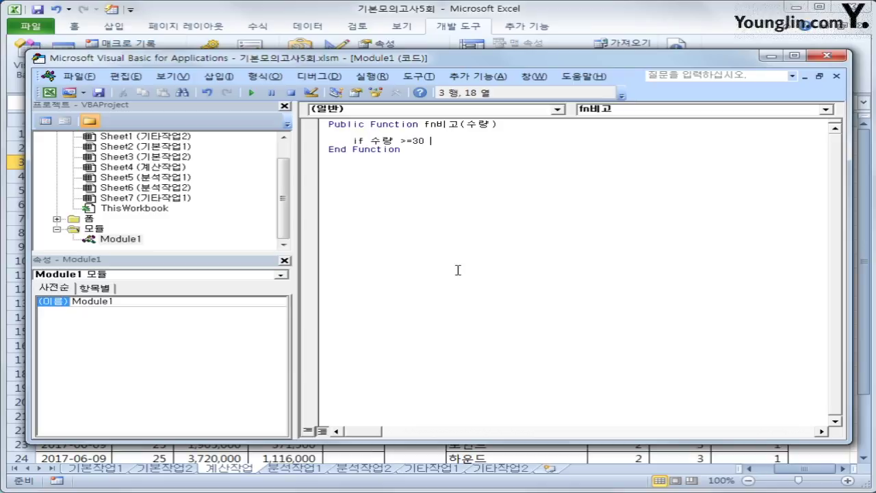
{"action": "key", "text": "Return"}
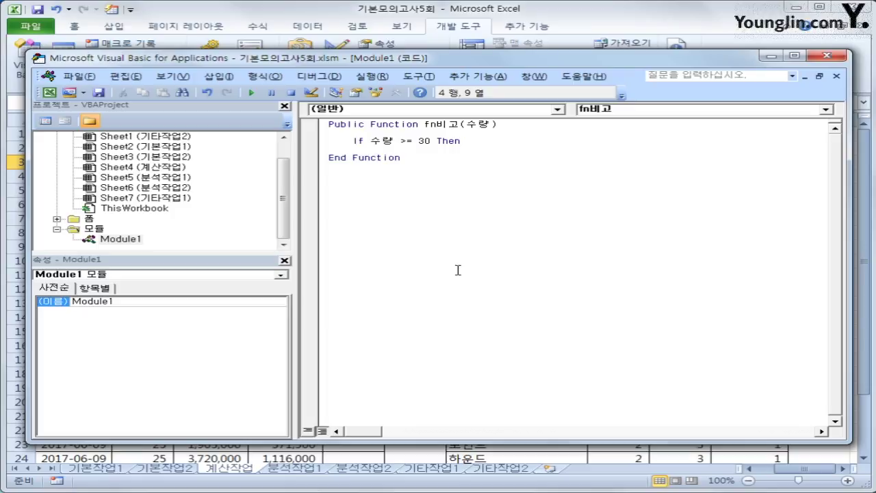
{"action": "type", "text": "fn비고 = \"단체구매\""}
{"action": "key", "text": "Return"}
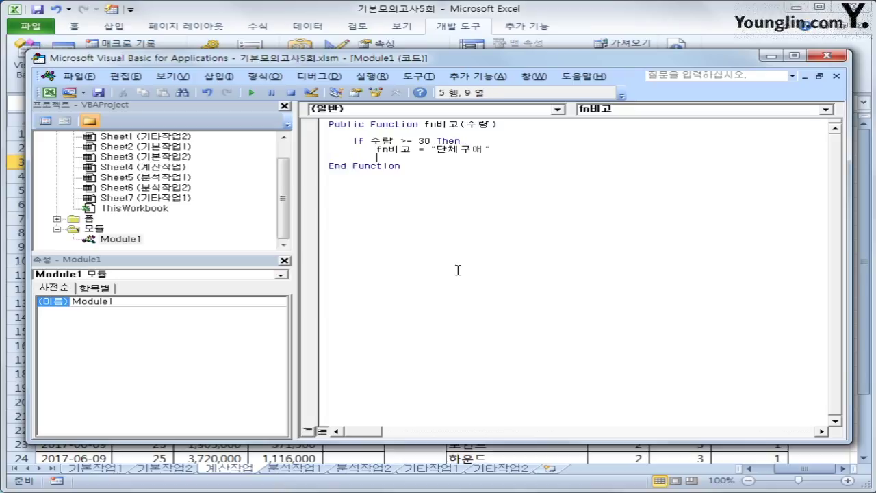
{"action": "key", "text": "BackSpace"}
{"action": "type", "text": "else"}
{"action": "key", "text": "Return"}
{"action": "key", "text": "Tab"}
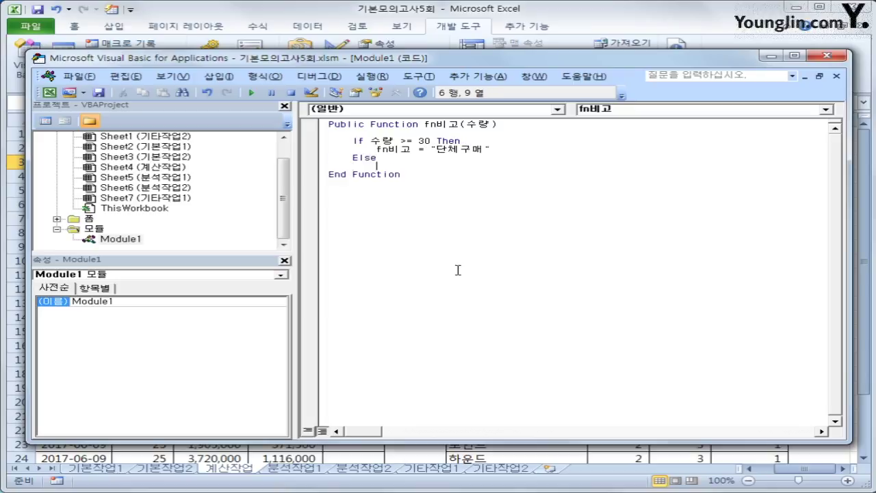
{"action": "type", "text": "fn비고 ="}
{"action": "key", "text": "shift+Up"}
{"action": "key", "text": "shift+Up"}
{"action": "key", "text": "shift+Up"}
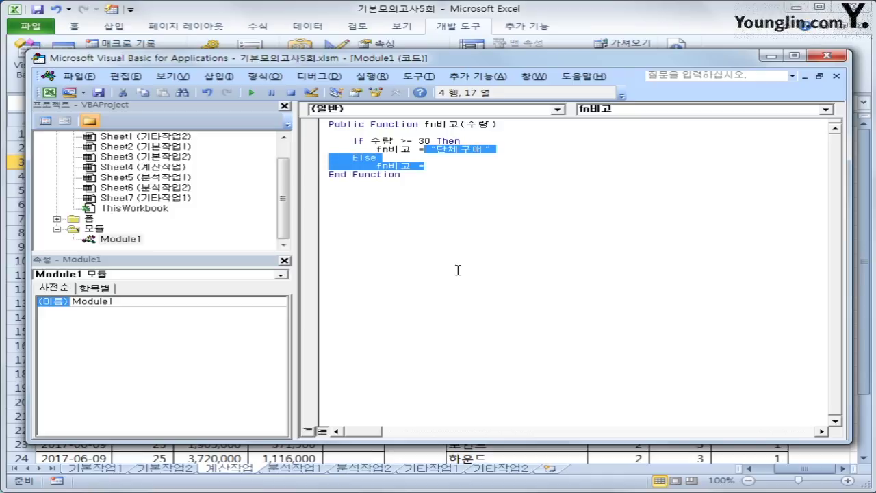
{"action": "key", "text": "shift+Home"}
{"action": "key", "text": "Delete"}
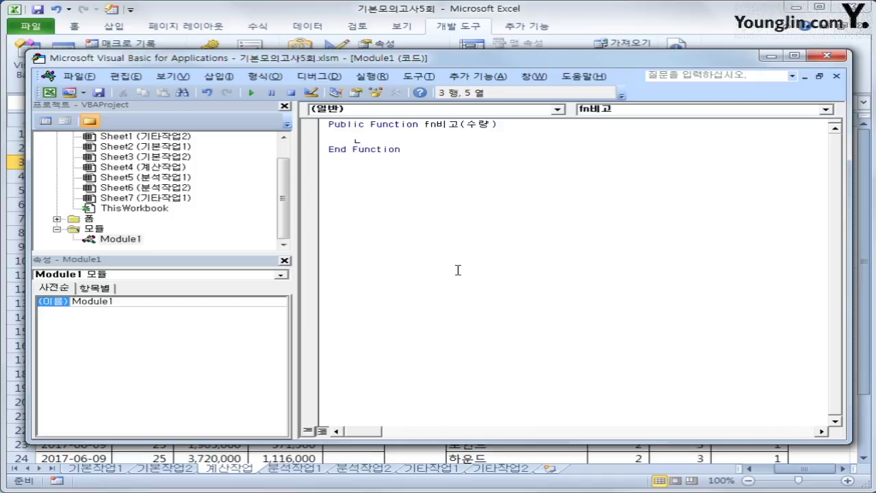
Start a Select Case 수량 block in fn비고 with the first branch Case Is >= 30
{"action": "type", "text": "select case "}
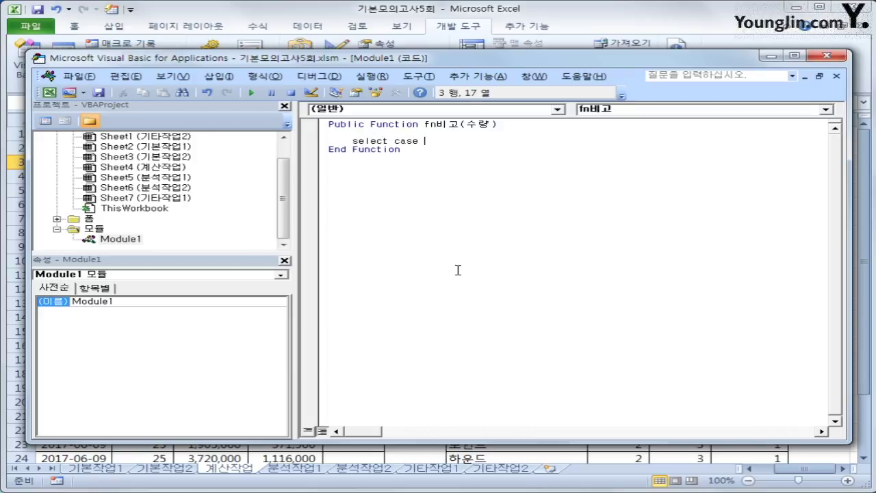
{"action": "type", "text": "수량"}
{"action": "key", "text": "Return"}
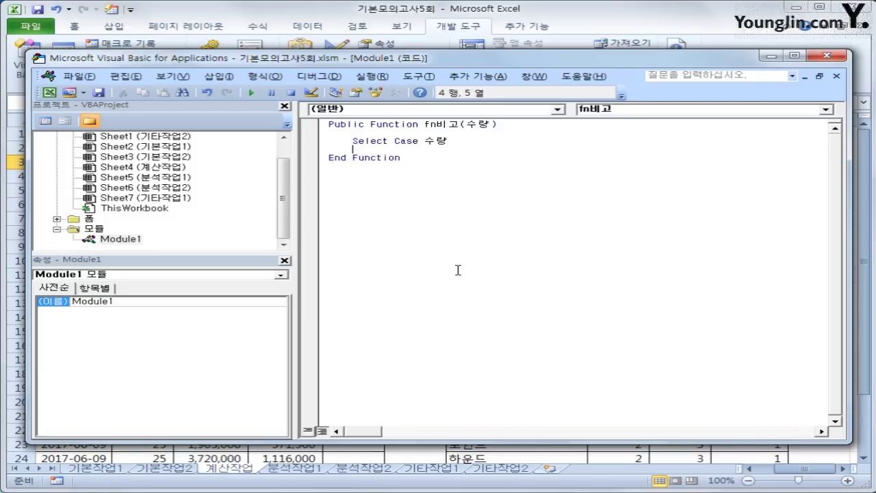
{"action": "key", "text": "Tab"}
{"action": "type", "text": "ㅊ"}
{"action": "key", "text": "BackSpace"}
{"action": "type", "text": "case is >= 30"}
{"action": "key", "text": "Return"}
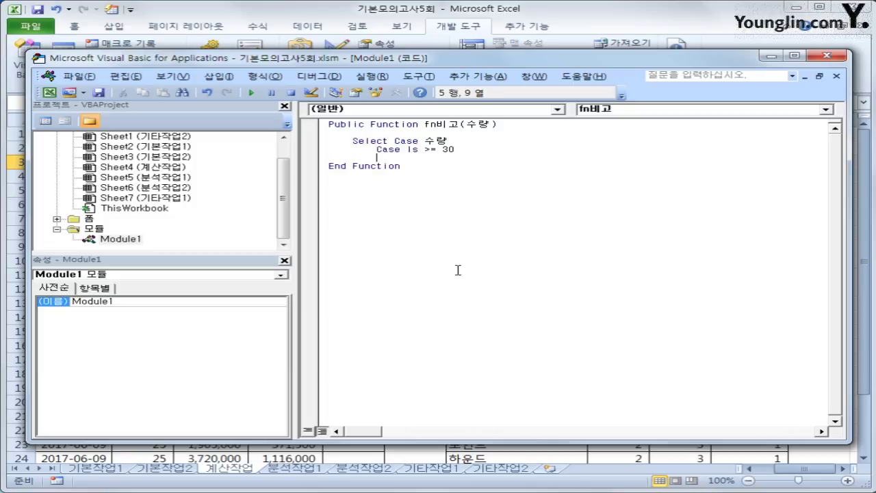
Assign fn비고 = "단체구매" inside the Case Is >= 30 branch
{"action": "key", "text": "Tab"}
{"action": "type", "text": "fn"}
{"action": "type", "text": "비고 ="}
{"action": "type", "text": "\"ekft"}
{"action": "key", "text": "BackSpace"}
{"action": "key", "text": "BackSpace"}
{"action": "key", "text": "BackSpace"}
{"action": "key", "text": "BackSpace"}
{"action": "key", "text": "Hangul"}
{"action": "type", "text": "달체구매\""}
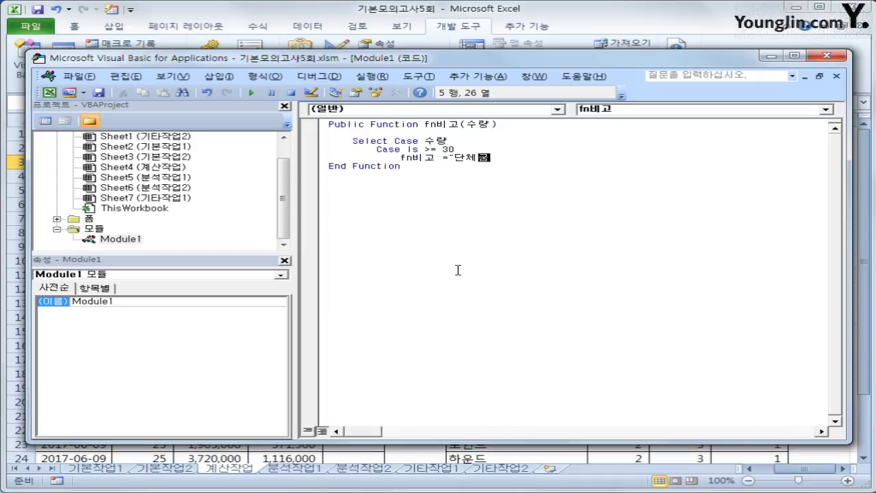
{"action": "key", "text": "Return"}
Add a Case Is < 5 branch that assigns fn비고 = "개인구매"
{"action": "key", "text": "Hangul"}
{"action": "type", "text": "case is"}
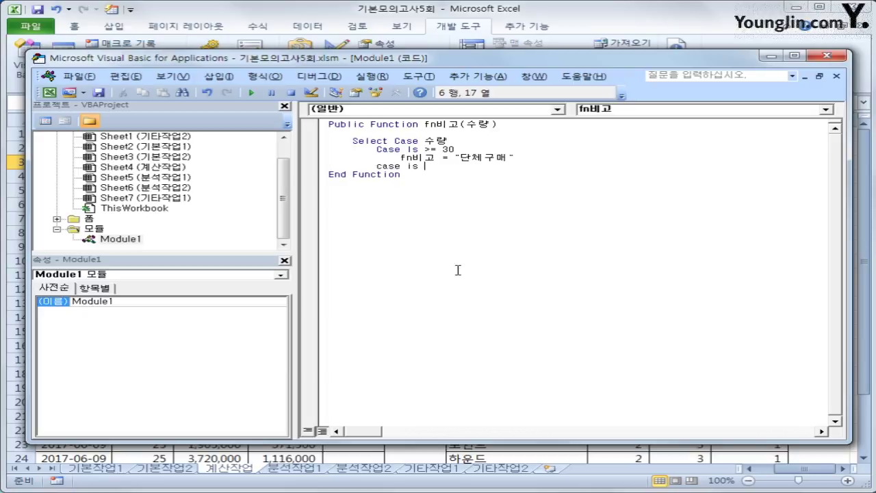
{"action": "type", "text": " < 5"}
{"action": "key", "text": "Return"}
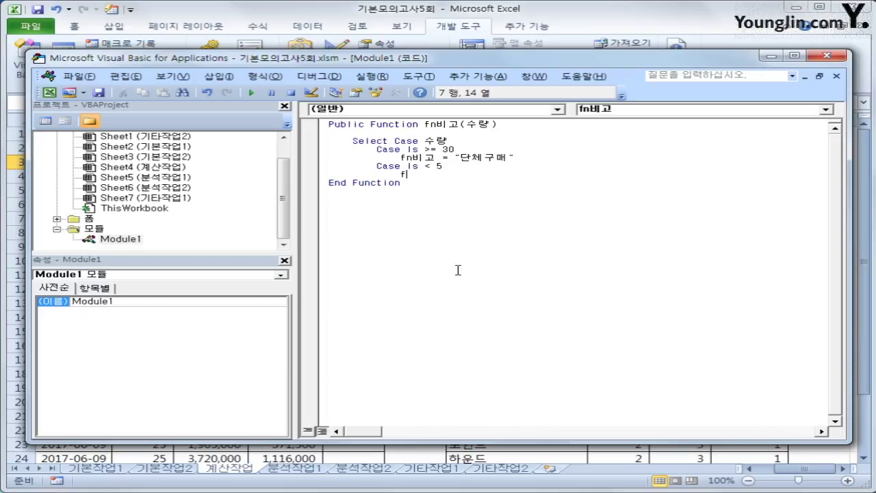
{"action": "type", "text": "fn"}
{"action": "key", "text": "Hangul"}
{"action": "type", "text": "비고 = \"개인구매\""}
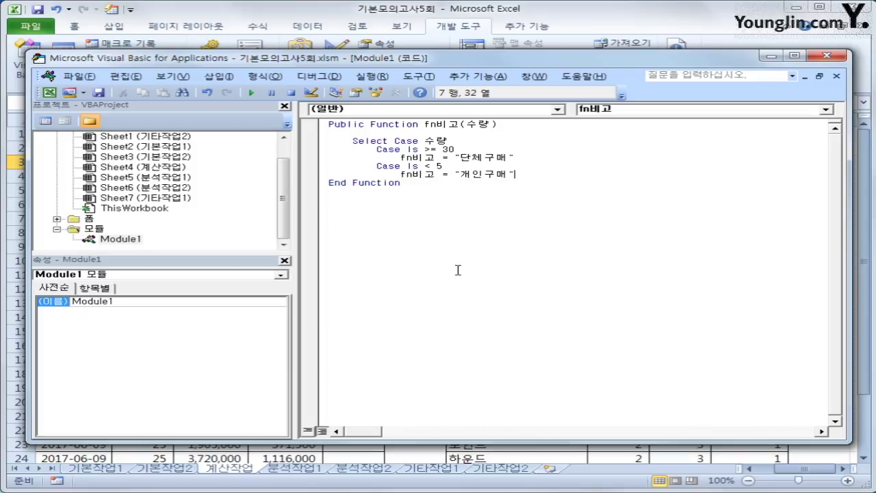
{"action": "key", "text": "Return"}
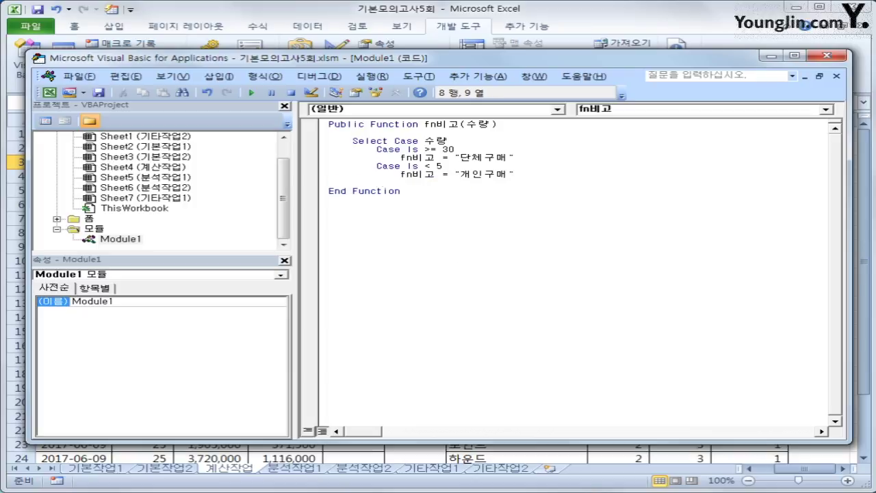
Add a Case Else branch and begin its indented fn비고 assignment
{"action": "type", "text": "case else"}
{"action": "key", "text": "Return"}
{"action": "key", "text": "Tab"}
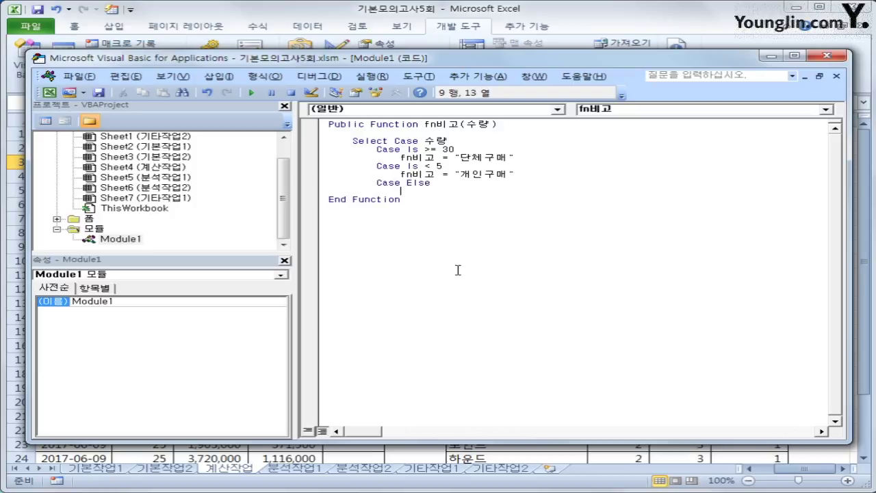
{"action": "type", "text": "fn비고 ="}
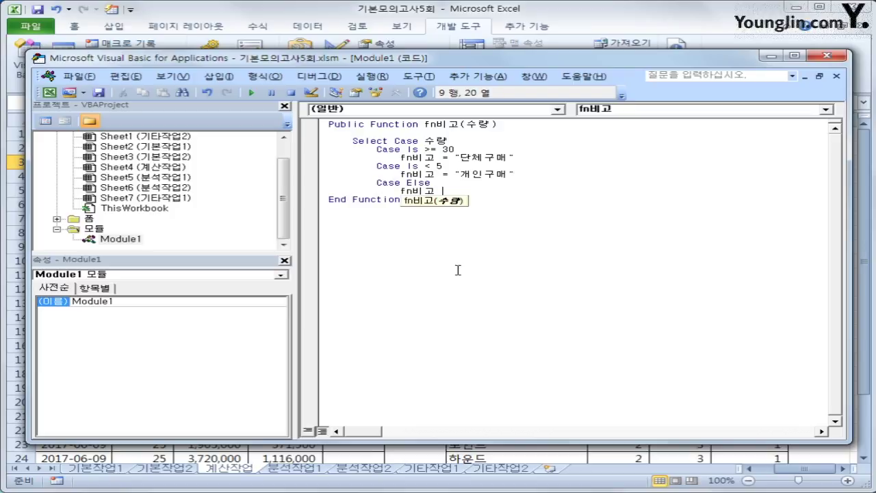
Complete fn비고 with an empty string as the Case Else result and an End Select line, and leave the code editor
{"action": "key", "text": "Return"}
{"action": "key", "text": "BackSpace"}
{"action": "key", "text": "BackSpace"}
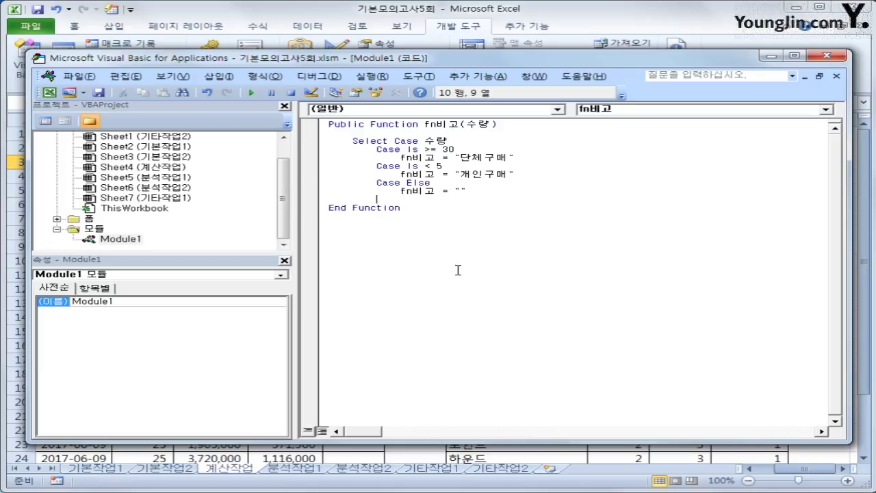
{"action": "type", "text": "end sled"}
{"action": "key", "text": "BackSpace"}
{"action": "key", "text": "BackSpace"}
{"action": "key", "text": "BackSpace"}
{"action": "type", "text": "elect"}
{"action": "key", "text": "Return"}
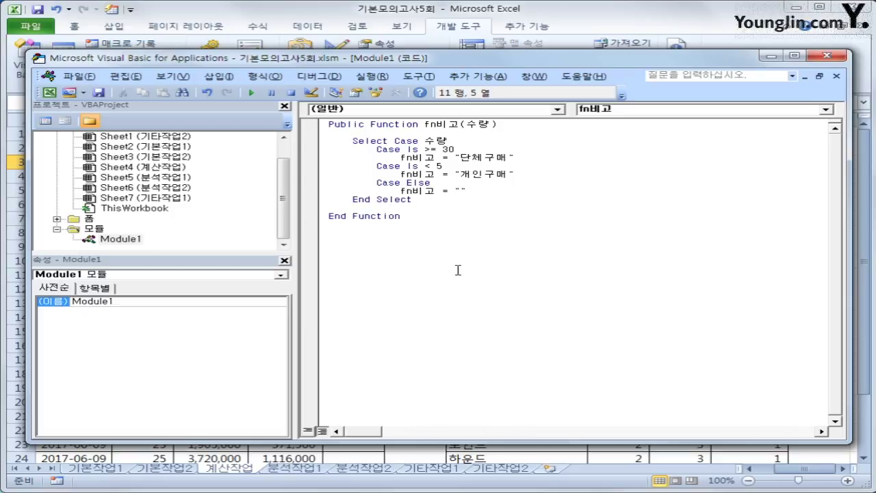
{"action": "left_click", "coordinate": [827, 52]}
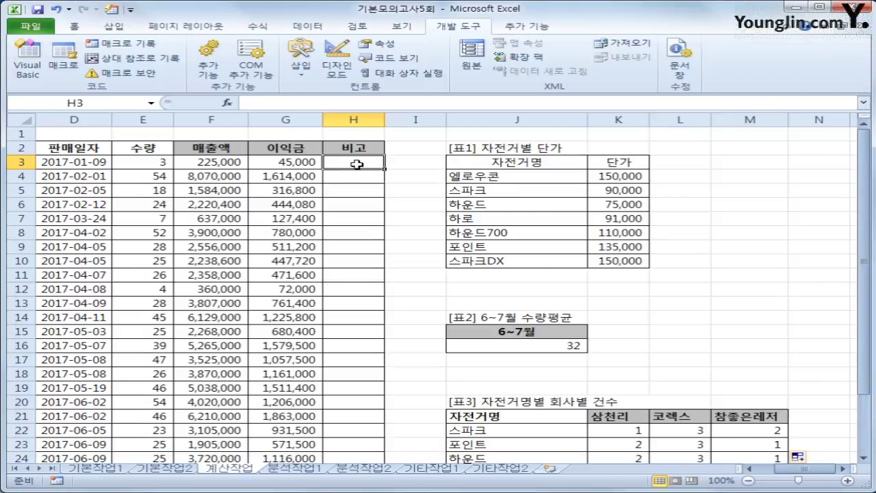
Insert the user-defined function fn비고 in H3 with E3 as 수량, and fill the formula down the 비고 column
{"action": "left_click", "coordinate": [227, 102]}
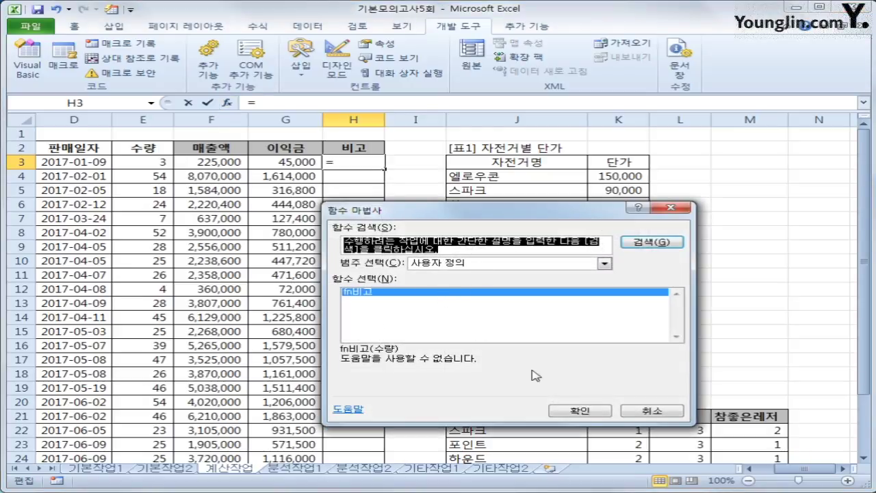
{"action": "left_click", "coordinate": [579, 410]}
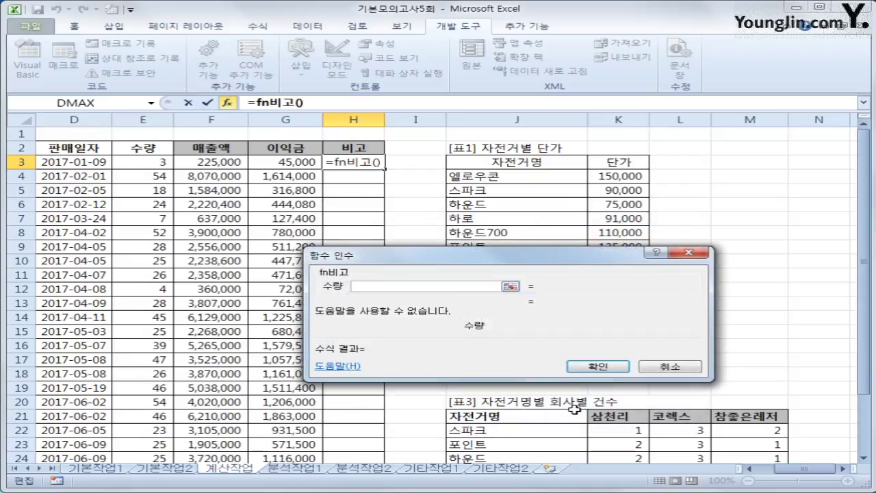
{"action": "left_click", "coordinate": [157, 168]}
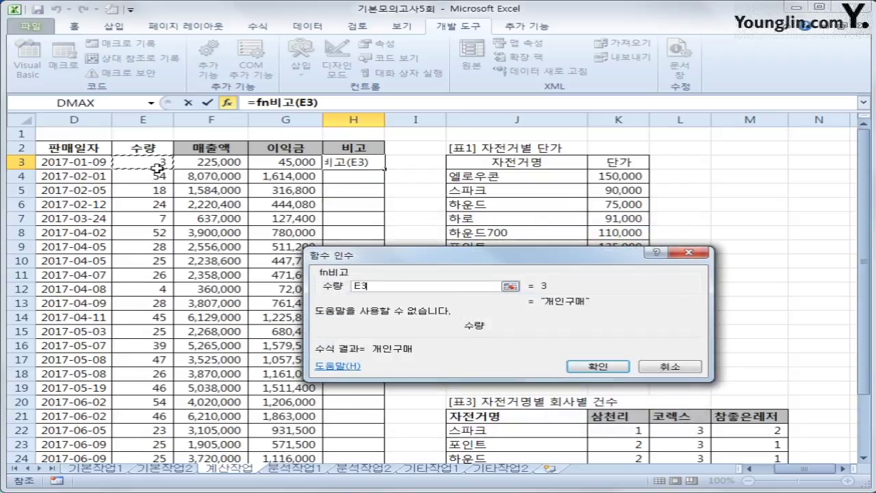
{"action": "left_click", "coordinate": [597, 366]}
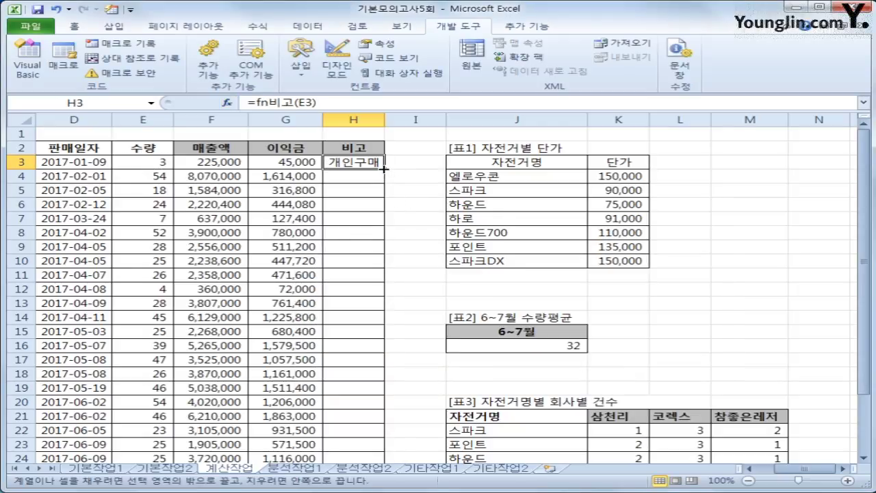
{"action": "double_click", "coordinate": [389, 171]}
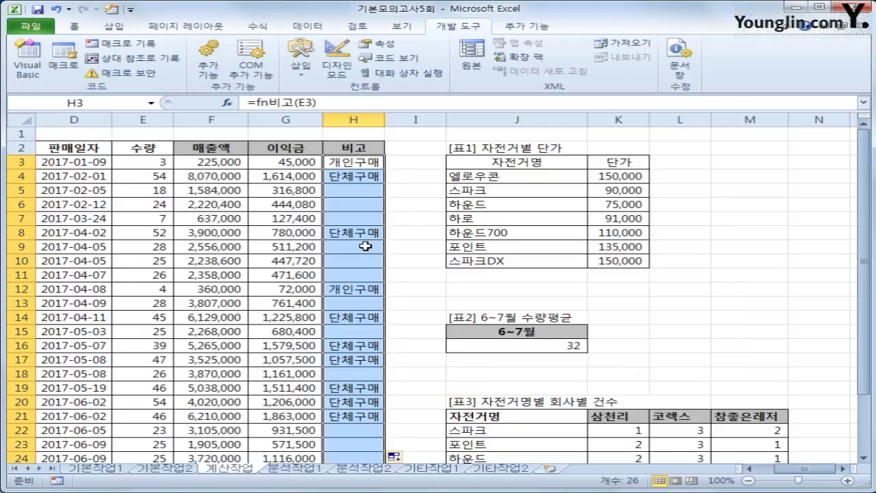
{"action": "left_click", "coordinate": [361, 204]}
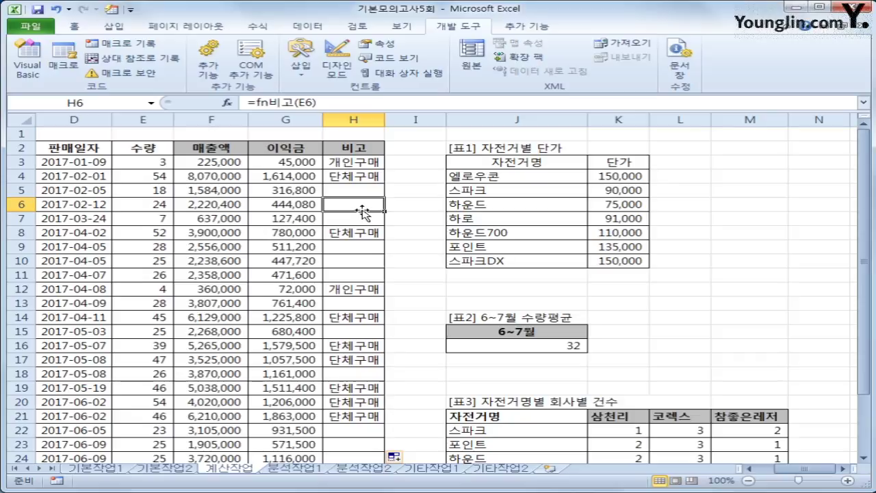
Start a Microsoft Query import at cell A3 of sheet 분석작업1, with MS Access Database as the data source
{"action": "left_click", "coordinate": [295, 470]}
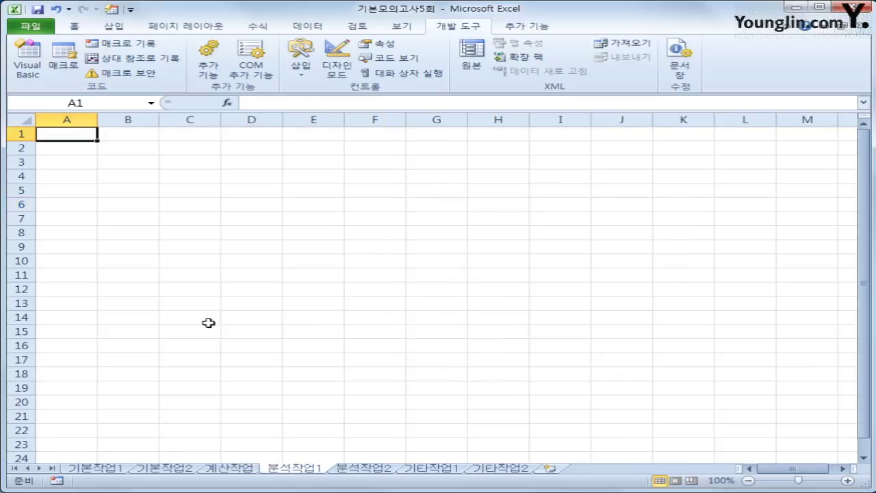
{"action": "left_click", "coordinate": [82, 162]}
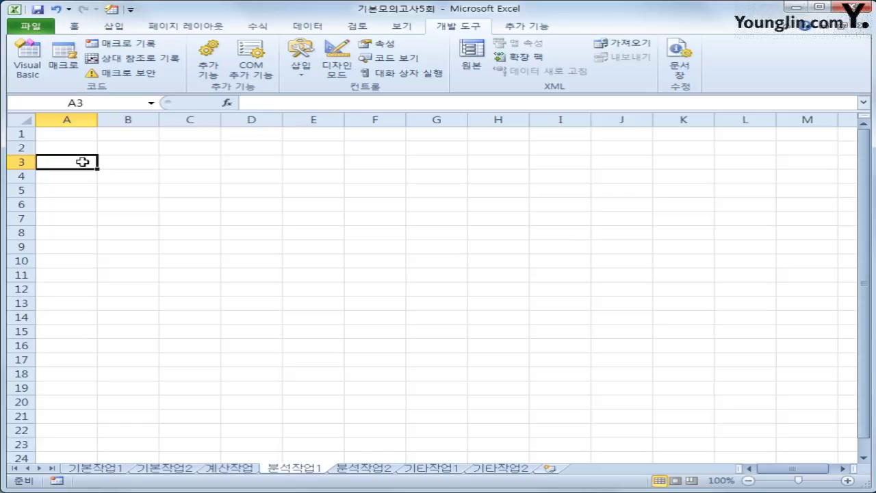
{"action": "left_click", "coordinate": [304, 28]}
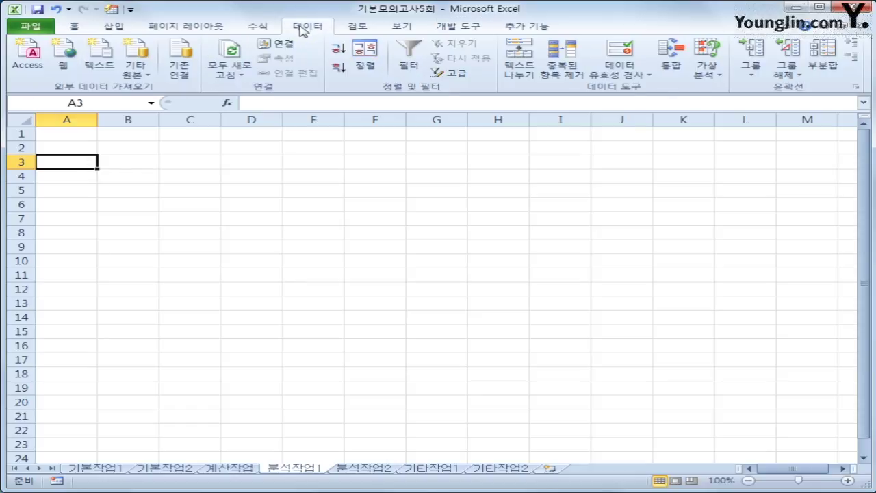
{"action": "left_click", "coordinate": [144, 76]}
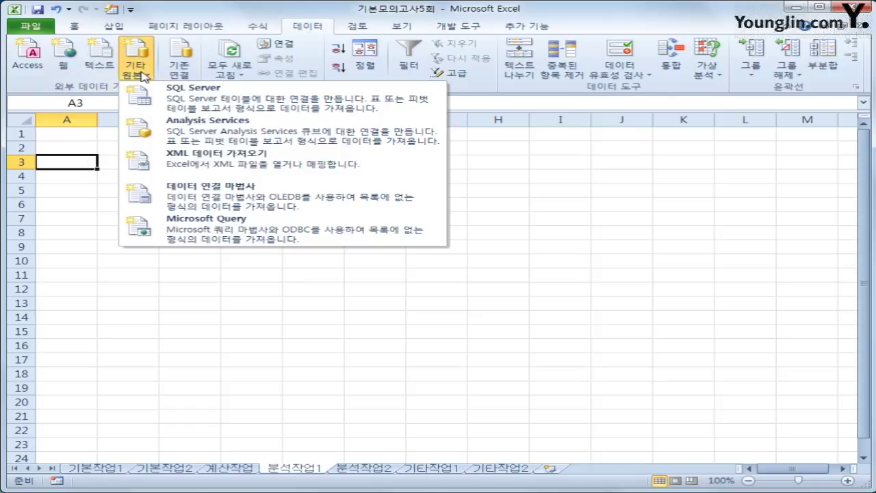
{"action": "left_click", "coordinate": [203, 231]}
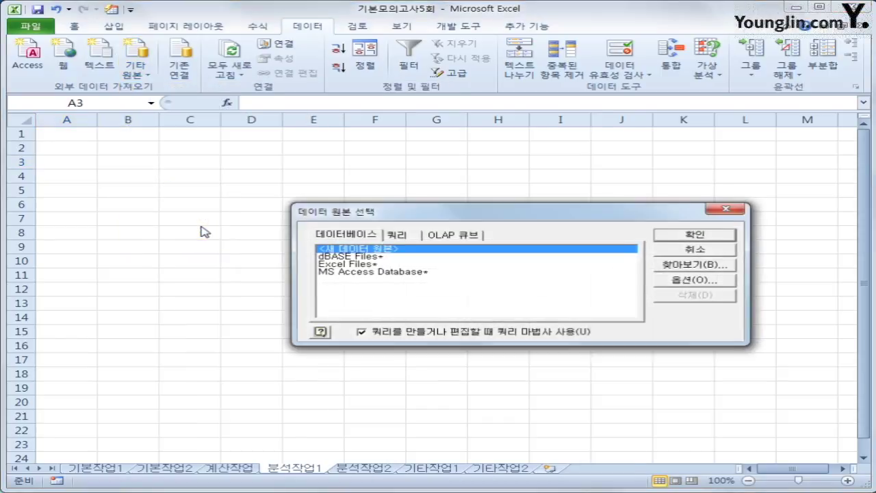
{"action": "left_click", "coordinate": [376, 273]}
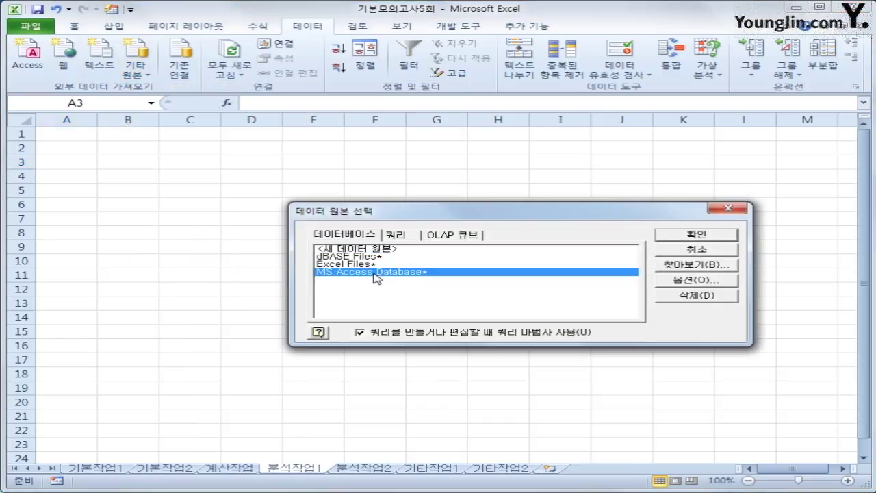
{"action": "left_click", "coordinate": [670, 237]}
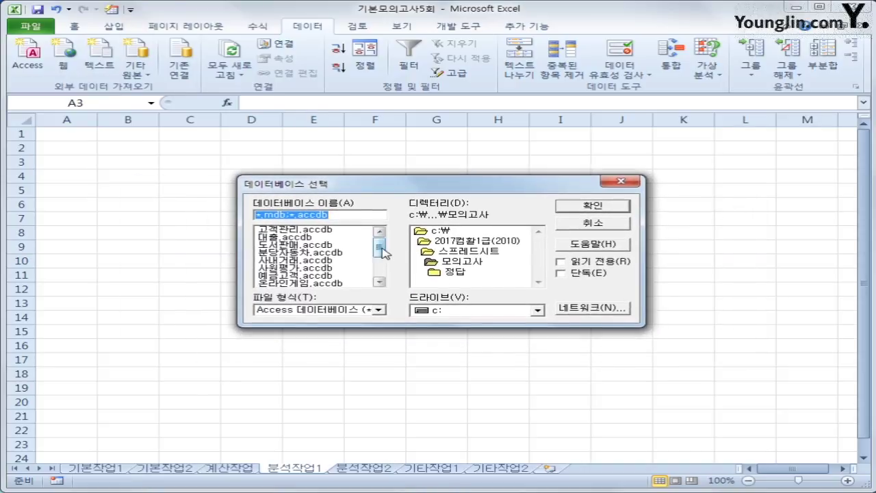
Select 자전거매장관리.accdb in the 모의고사 folder as the database to query
{"action": "scroll", "coordinate": [365, 267], "scroll_direction": "down", "scroll_amount": 2}
{"action": "left_click", "coordinate": [316, 276]}
{"action": "left_click", "coordinate": [314, 268]}
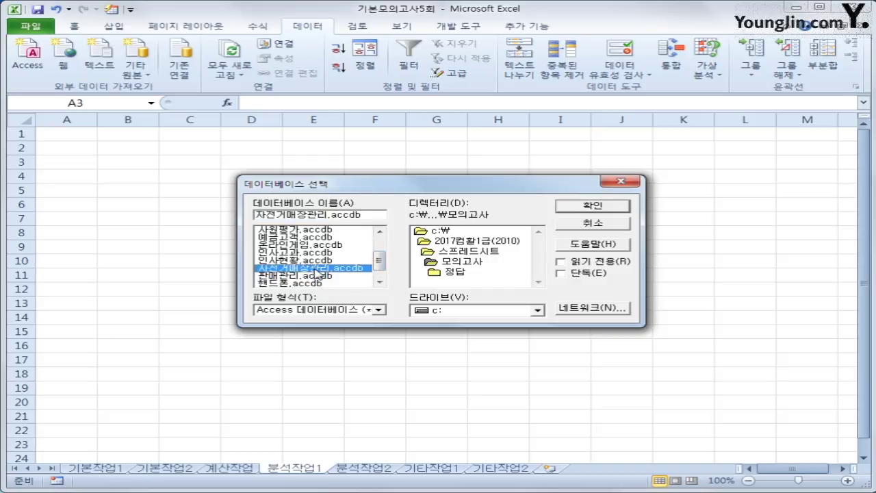
{"action": "left_click", "coordinate": [579, 208]}
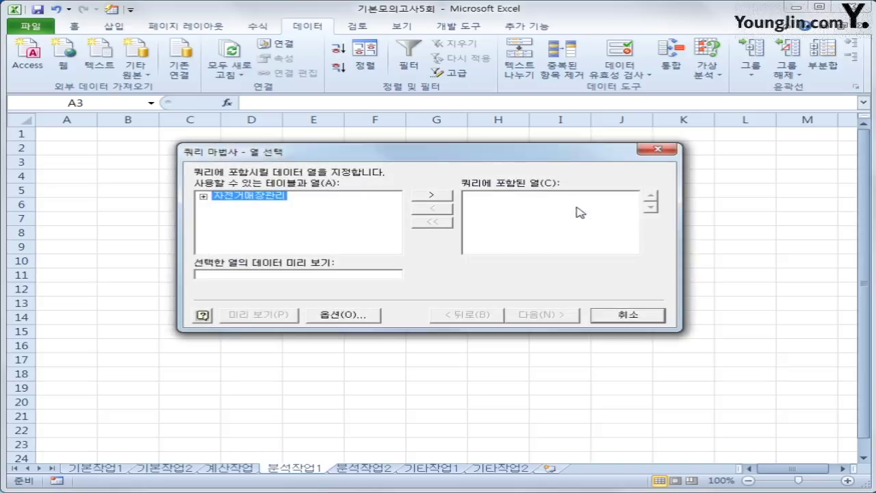
Add the 판매일자, 자전거명, 단가, 수량, 매출액 and 이익금 columns of the 자전거매장관리 table to the query
{"action": "double_click", "coordinate": [245, 200]}
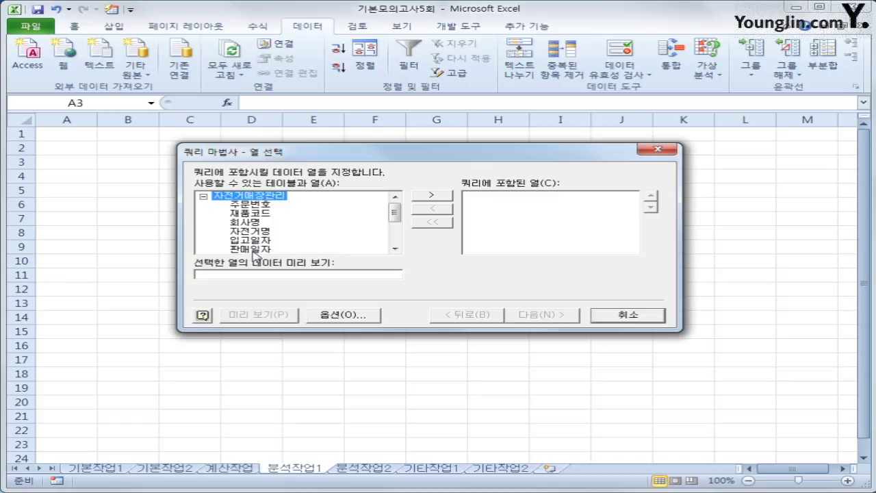
{"action": "double_click", "coordinate": [253, 250]}
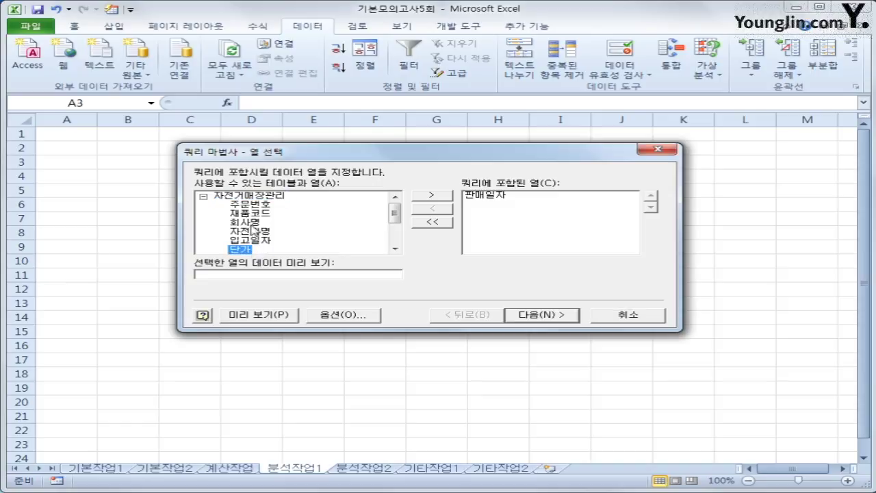
{"action": "double_click", "coordinate": [252, 231]}
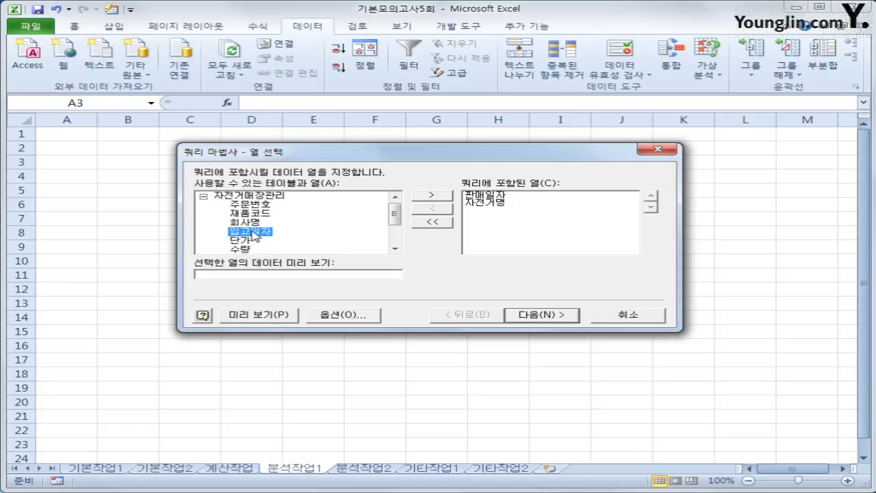
{"action": "double_click", "coordinate": [248, 241]}
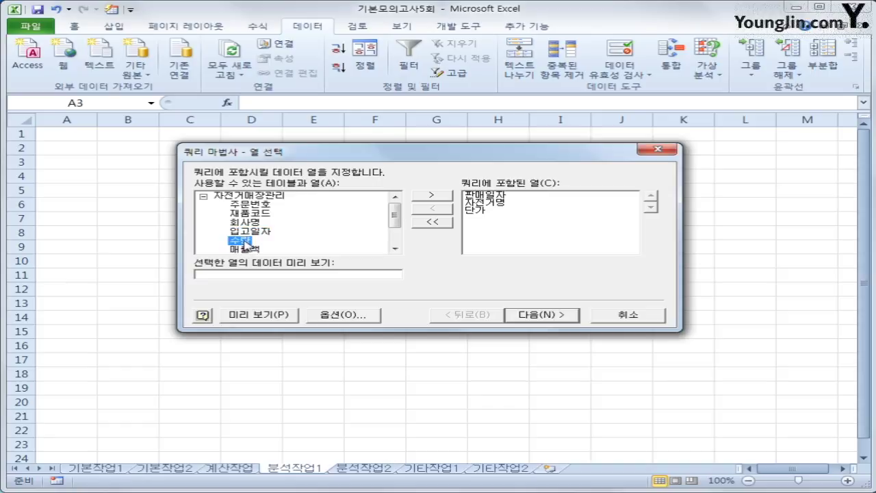
{"action": "double_click", "coordinate": [243, 241]}
{"action": "double_click", "coordinate": [248, 241]}
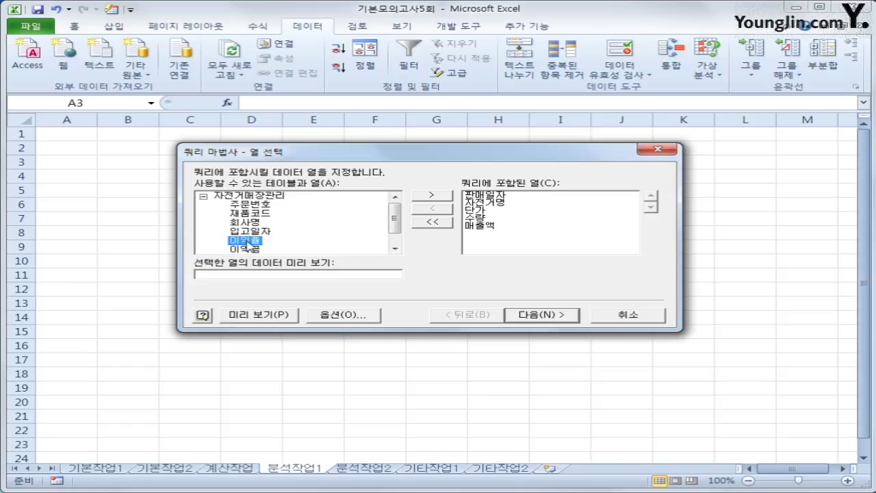
{"action": "double_click", "coordinate": [247, 250]}
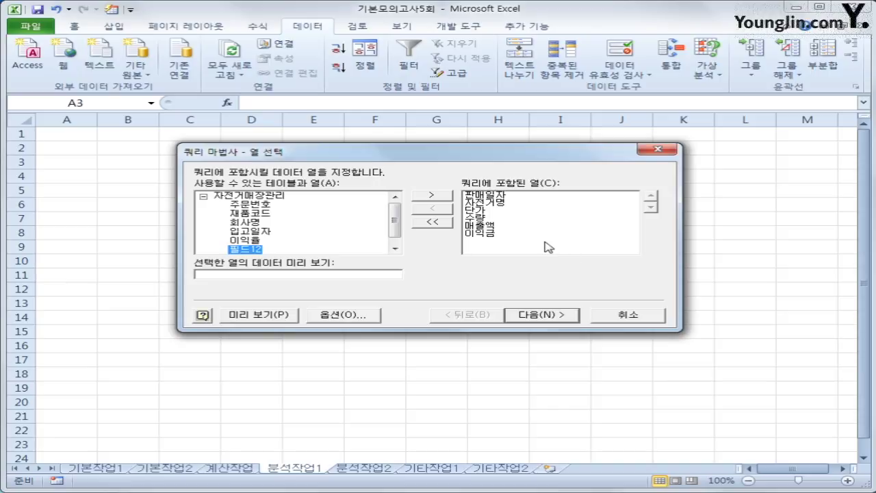
Finish the query without filtering or sorting, and import the data as a PivotTable report at A3 of the existing worksheet
{"action": "left_click", "coordinate": [560, 321]}
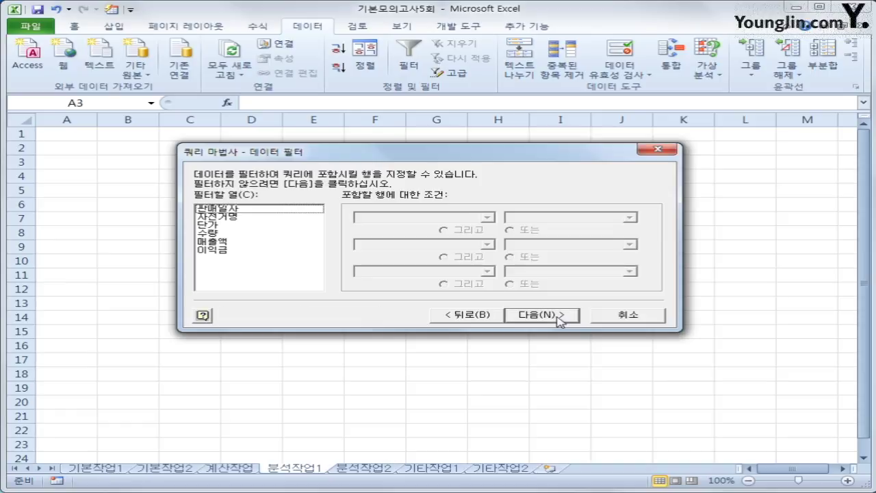
{"action": "left_click", "coordinate": [560, 321]}
{"action": "left_click", "coordinate": [560, 321]}
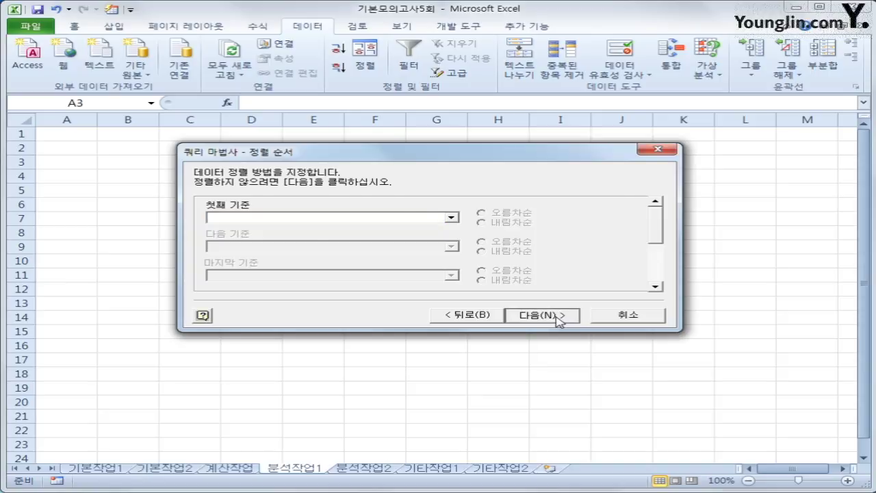
{"action": "left_click", "coordinate": [556, 319]}
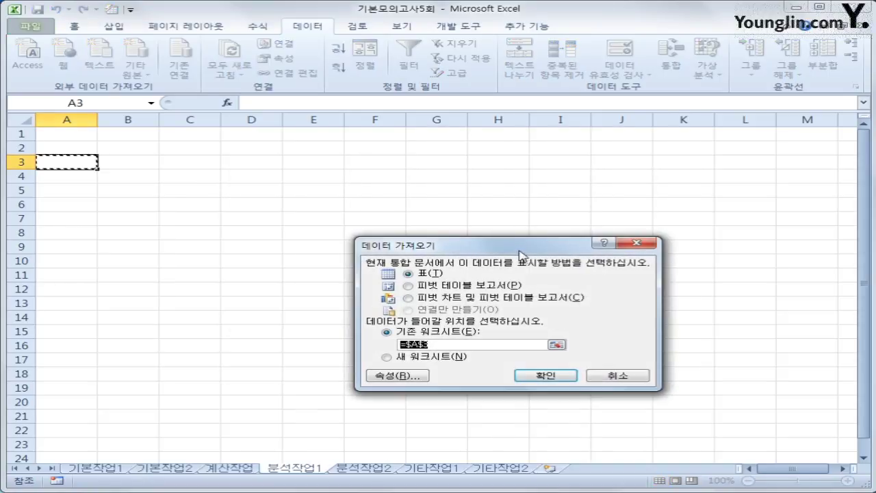
{"action": "left_click_drag", "start_coordinate": [519, 250], "coordinate": [529, 185]}
{"action": "left_click", "coordinate": [479, 220]}
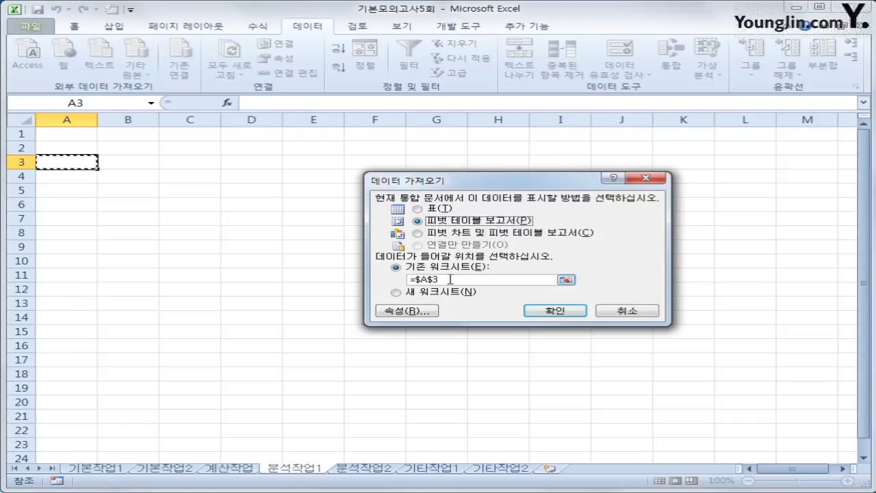
{"action": "left_click", "coordinate": [555, 309]}
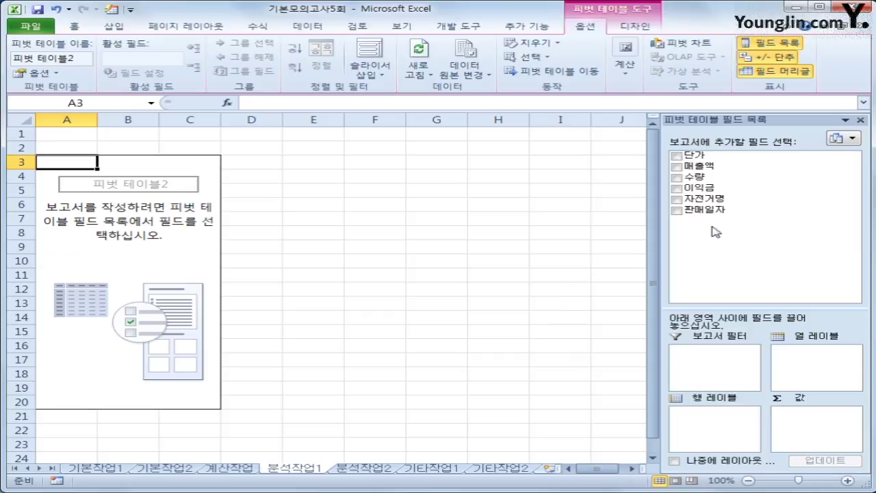
Lay out the pivot table with 판매일자 as report filter, 매출액 as row labels, and 자전거명, 단가 and 이익금 as values
{"action": "left_click_drag", "start_coordinate": [710, 210], "coordinate": [723, 365]}
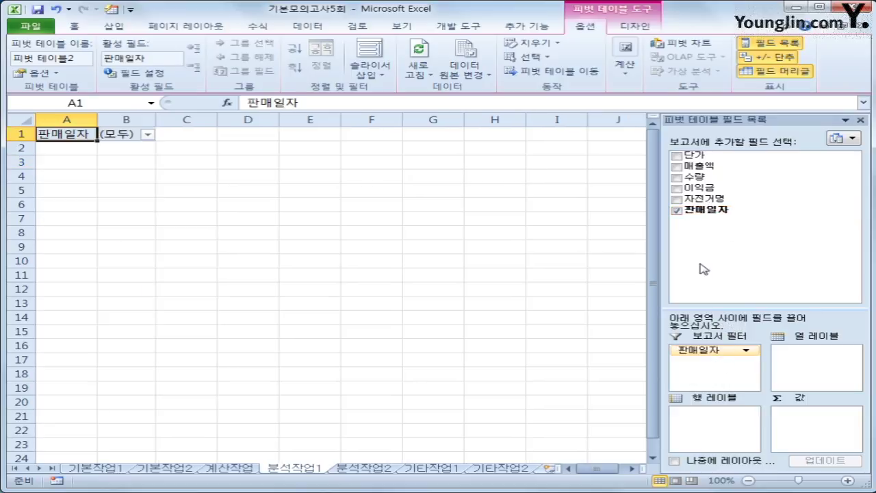
{"action": "left_click_drag", "start_coordinate": [702, 166], "coordinate": [721, 416]}
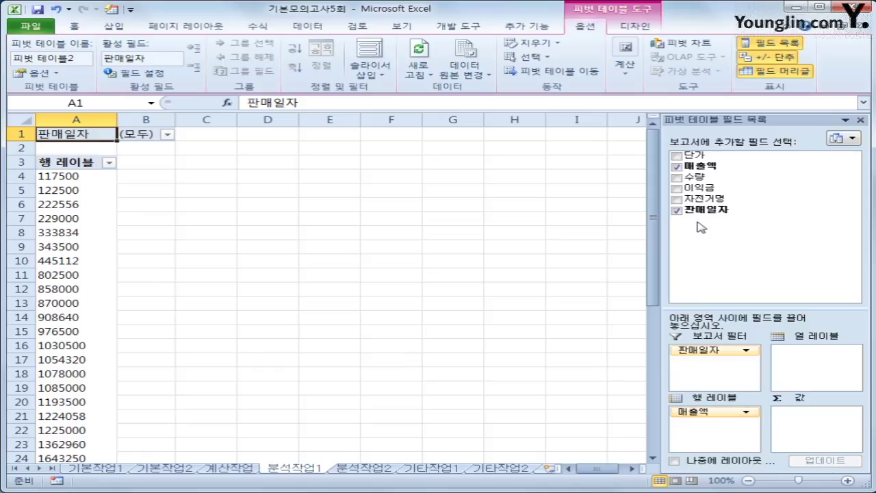
{"action": "left_click_drag", "start_coordinate": [705, 198], "coordinate": [802, 428]}
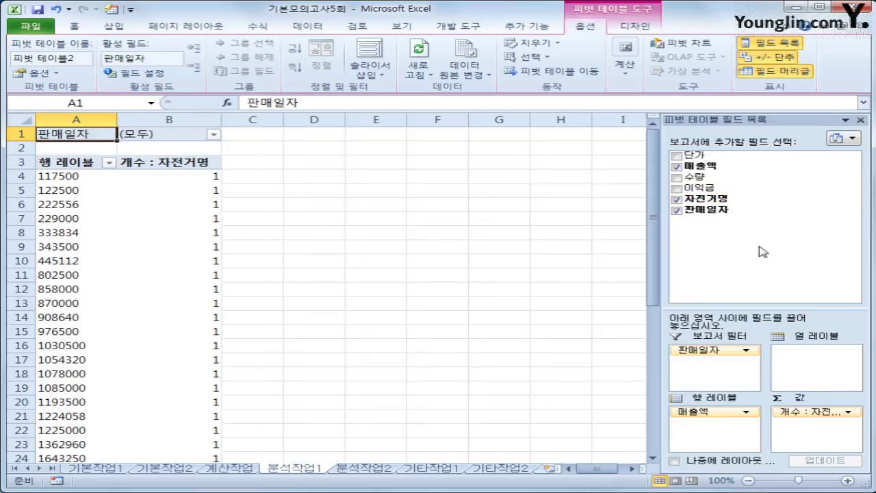
{"action": "left_click_drag", "start_coordinate": [695, 156], "coordinate": [808, 428]}
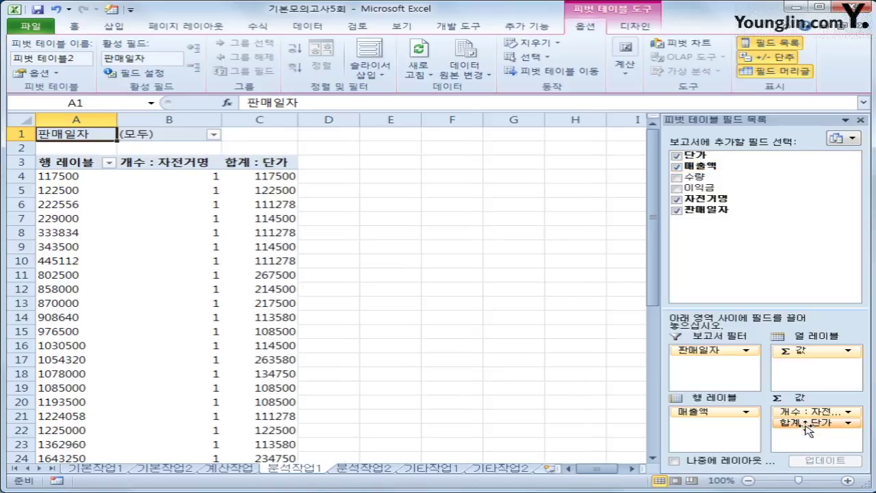
{"action": "left_click_drag", "start_coordinate": [716, 188], "coordinate": [809, 450]}
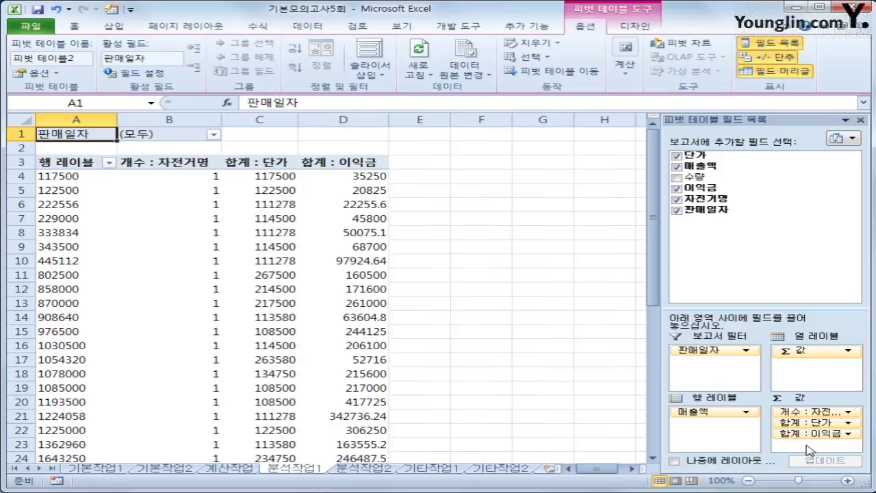
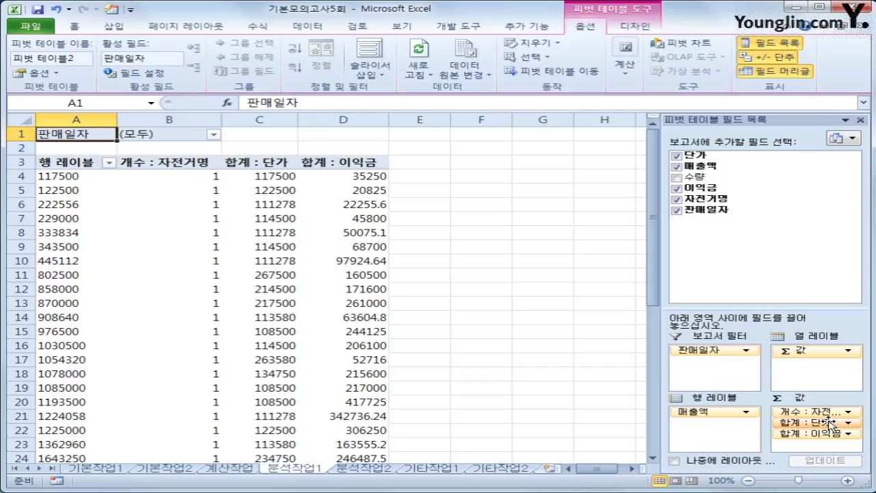
Display the pivot table report in tabular form
{"action": "left_click", "coordinate": [58, 163]}
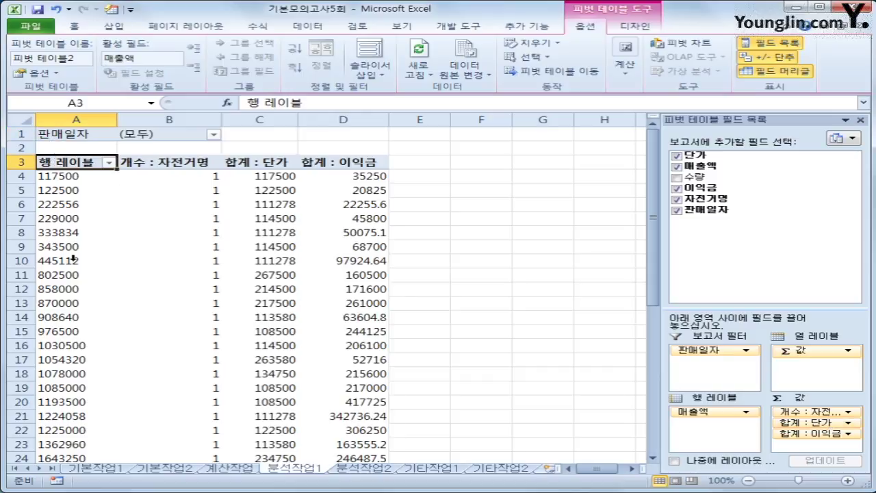
{"action": "mouse_move", "coordinate": [190, 221]}
{"action": "left_click", "coordinate": [627, 27]}
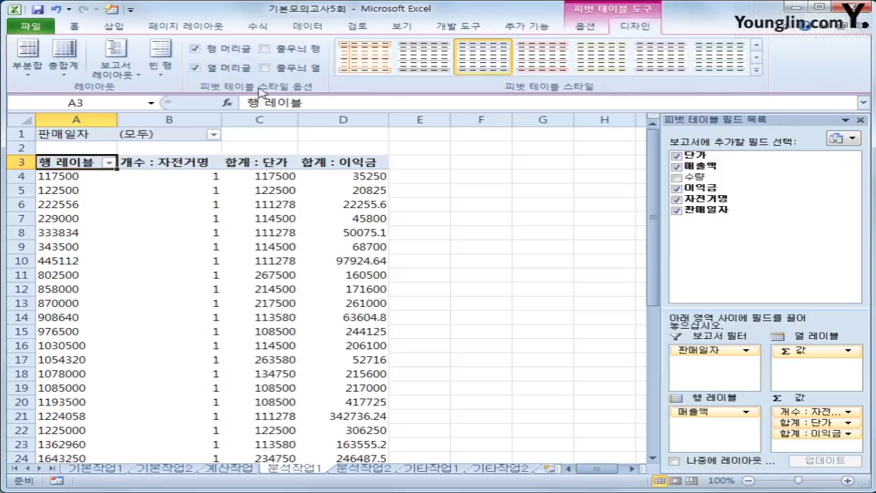
{"action": "left_click", "coordinate": [116, 62]}
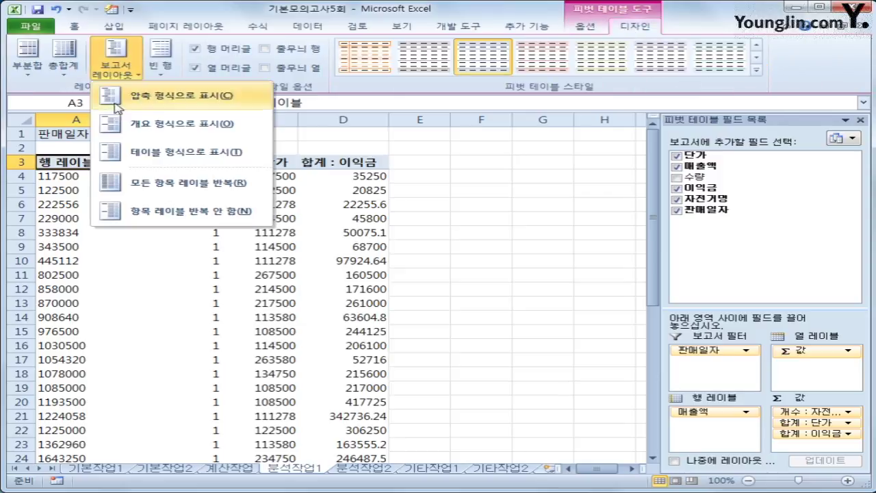
{"action": "left_click", "coordinate": [151, 165]}
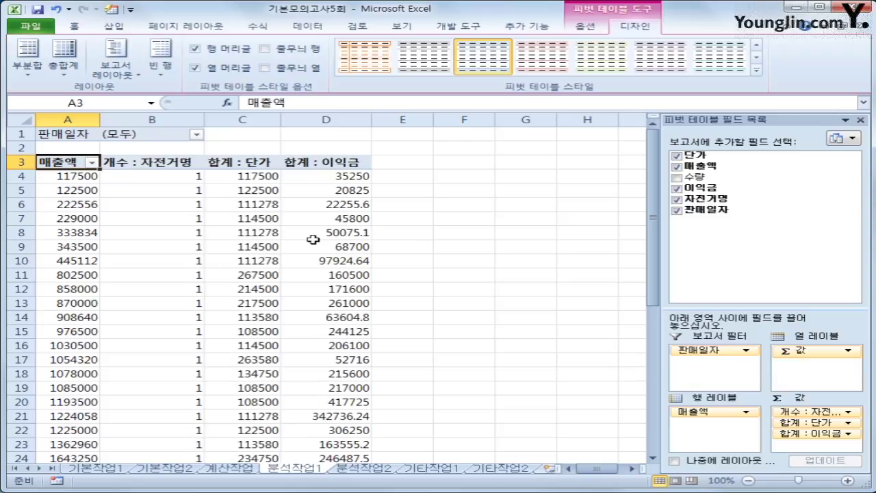
Group the 매출액 row labels from 0 to 6000000 in intervals of 1000000
{"action": "left_click", "coordinate": [68, 177]}
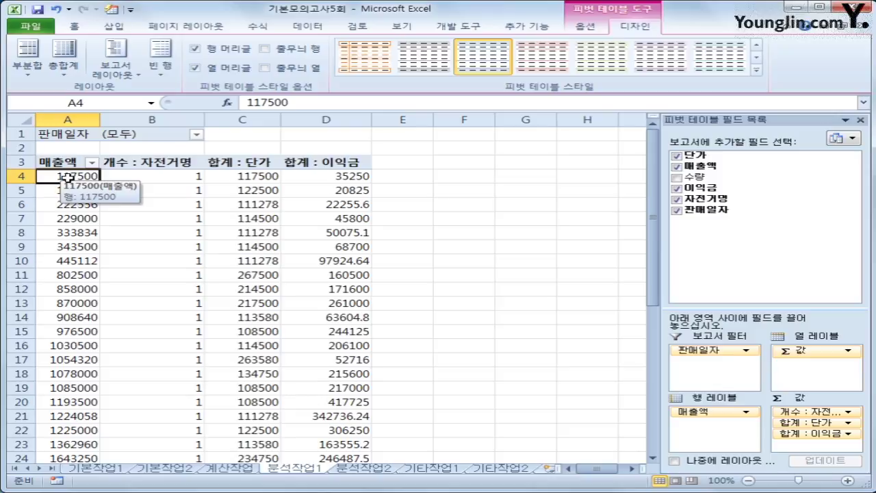
{"action": "right_click", "coordinate": [68, 177]}
{"action": "left_click", "coordinate": [130, 307]}
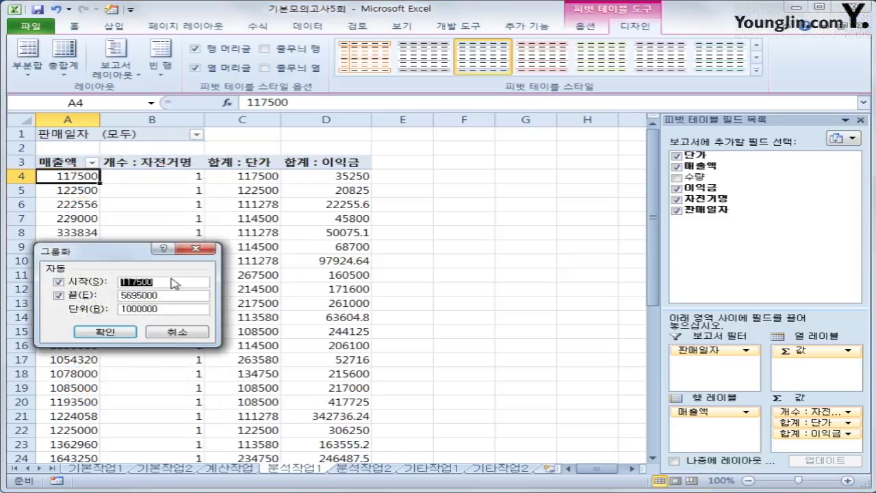
{"action": "type", "text": "0"}
{"action": "double_click", "coordinate": [187, 296]}
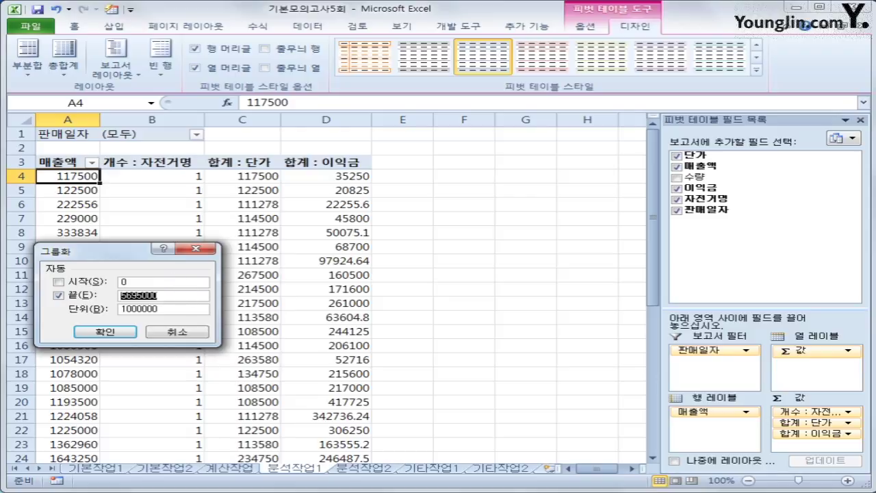
{"action": "type", "text": "6"}
{"action": "type", "text": "000000"}
{"action": "left_click", "coordinate": [167, 311]}
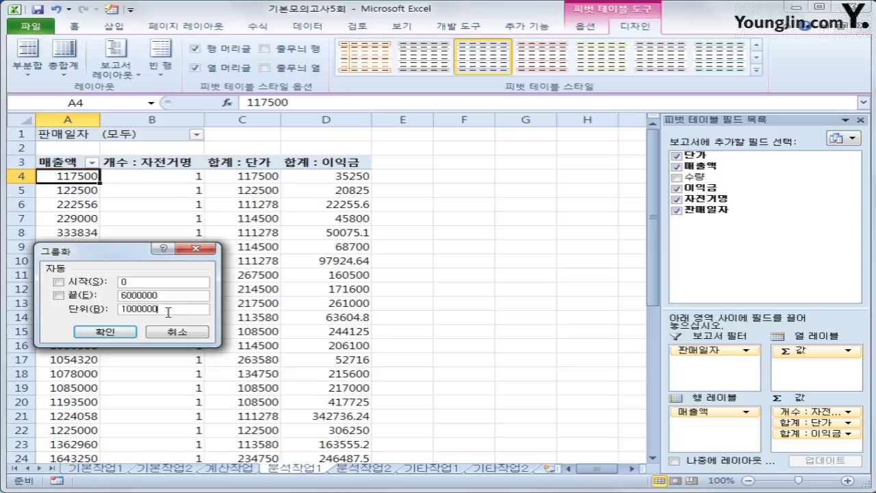
{"action": "left_click", "coordinate": [120, 333]}
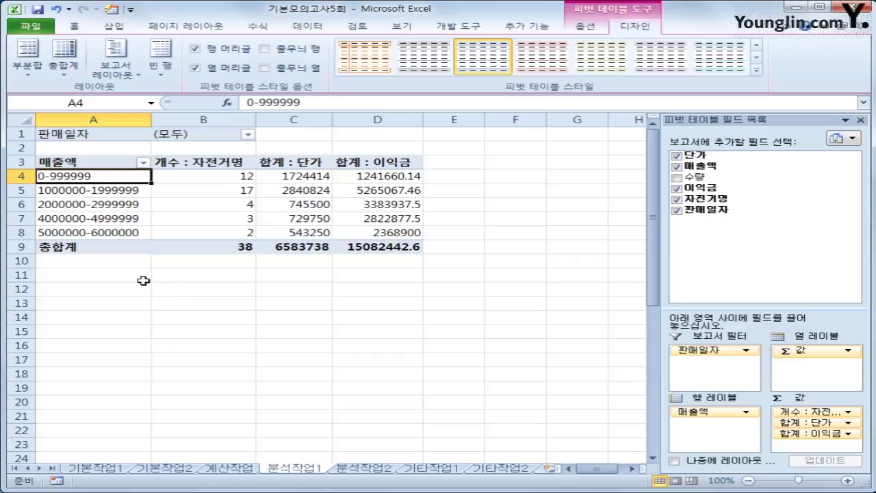
Apply the 보고서 2 AutoFormat to the pivot table
{"action": "mouse_move", "coordinate": [182, 196]}
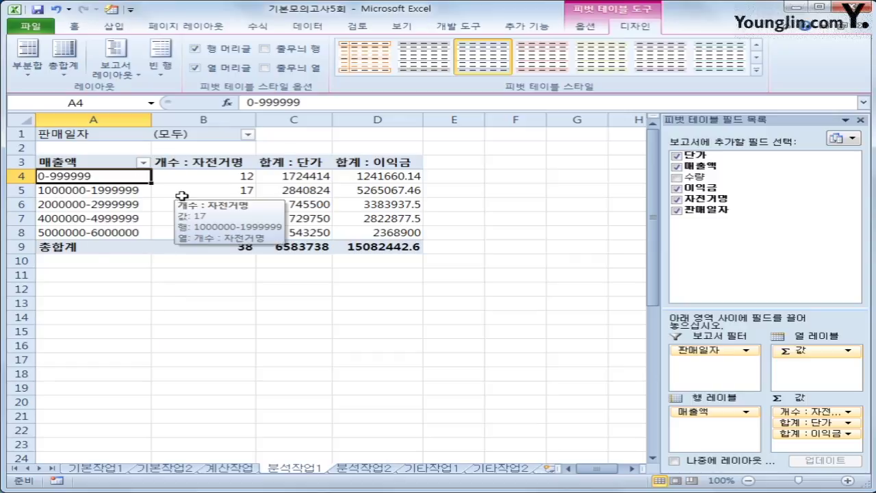
{"action": "left_click", "coordinate": [113, 12]}
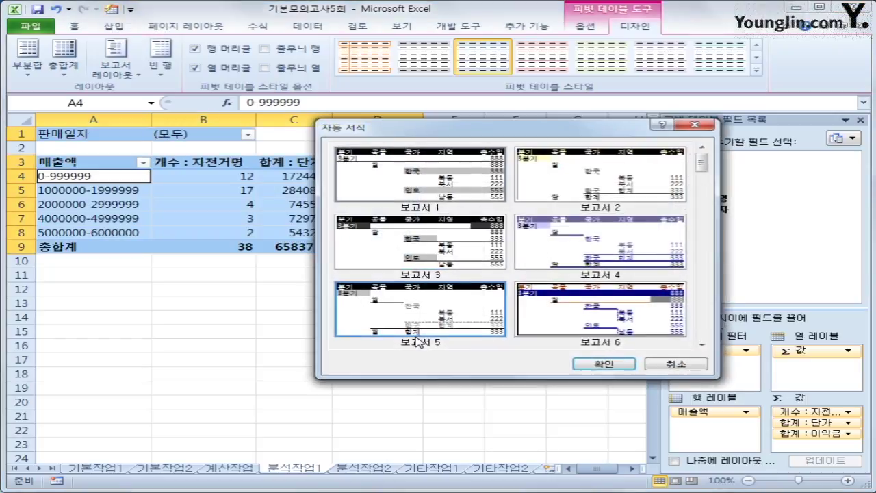
{"action": "left_click", "coordinate": [586, 314]}
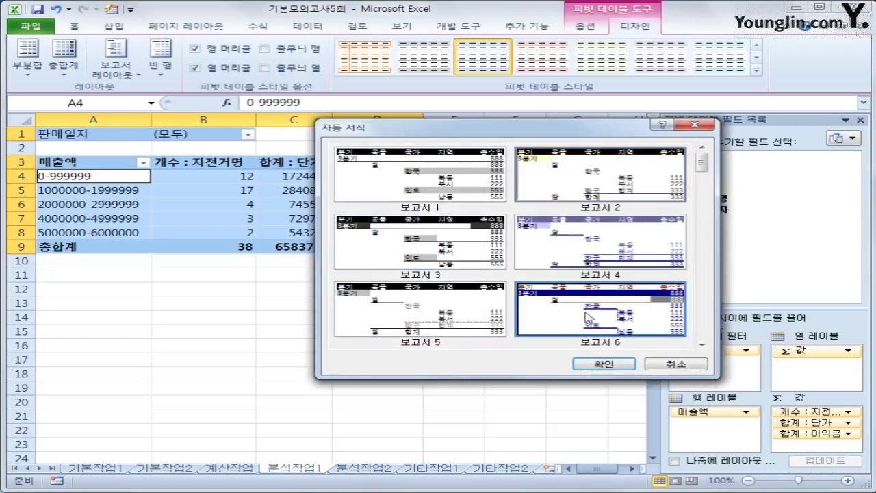
{"action": "left_click", "coordinate": [601, 364]}
{"action": "left_click", "coordinate": [488, 389]}
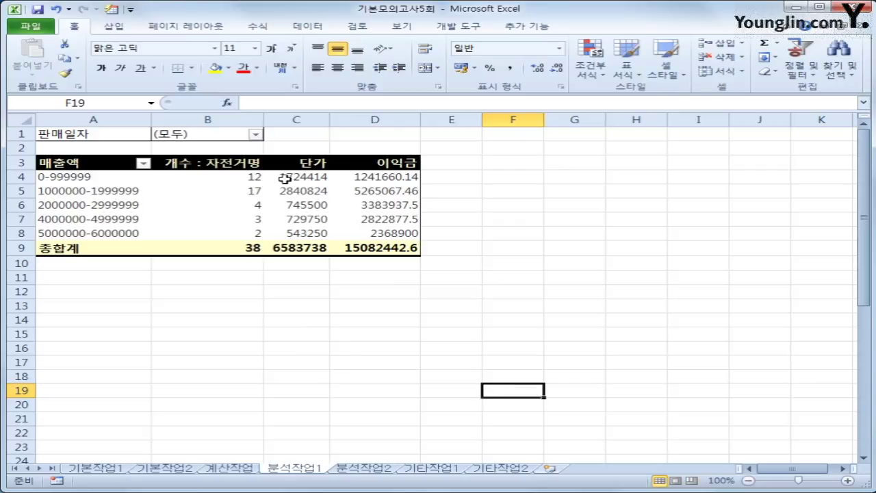
Apply the comma style to the 단가 and 이익금 values in C4:D9 and fit column C to its contents
{"action": "left_click_drag", "start_coordinate": [285, 178], "coordinate": [395, 254]}
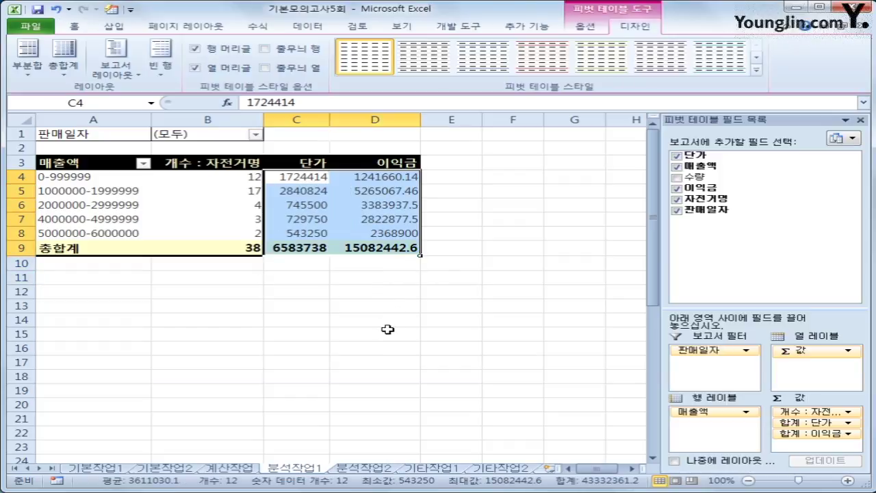
{"action": "right_click", "coordinate": [360, 193]}
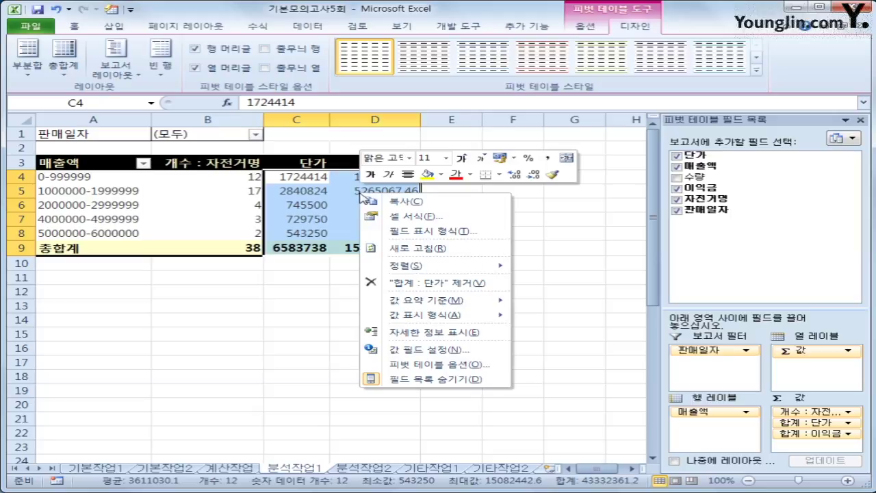
{"action": "left_click", "coordinate": [548, 159]}
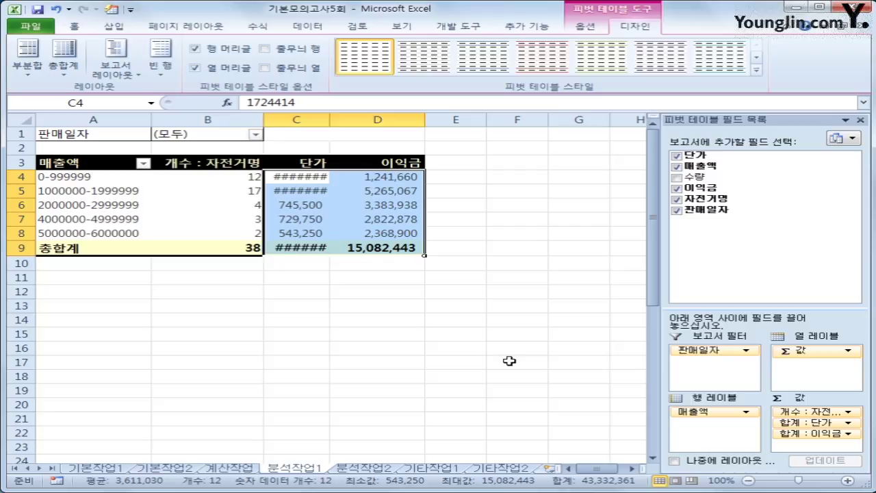
{"action": "double_click", "coordinate": [330, 120]}
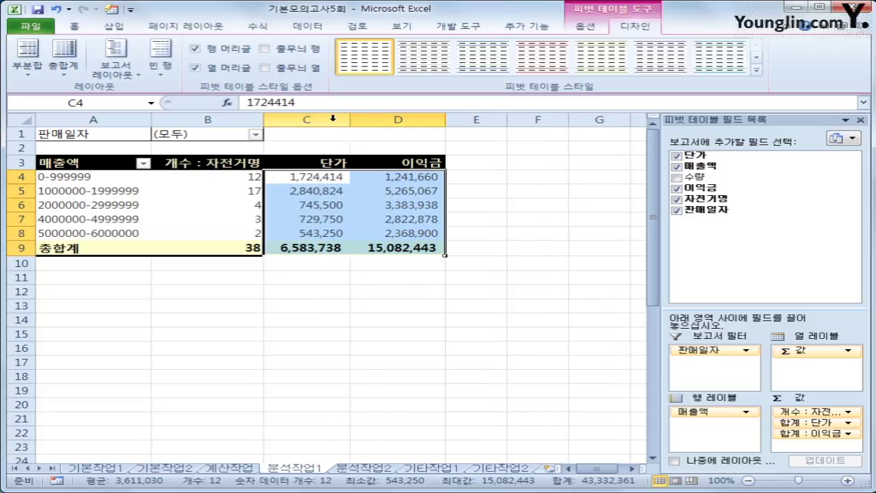
{"action": "left_click", "coordinate": [510, 334]}
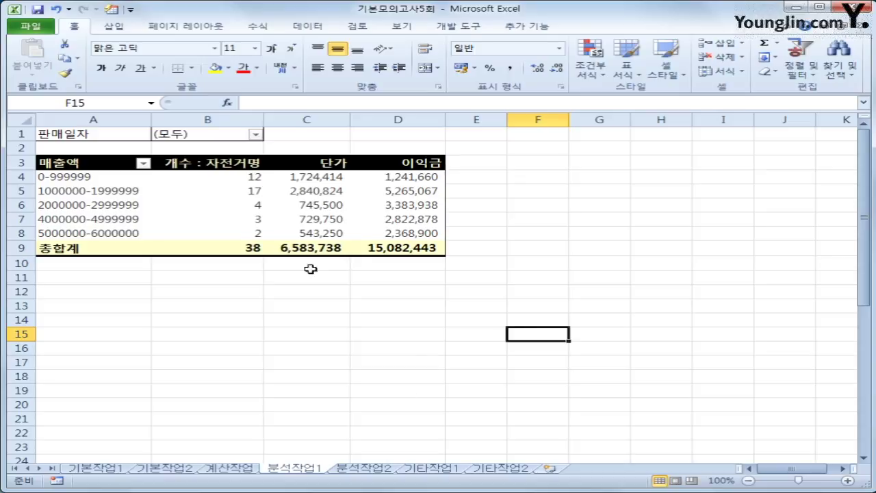
Start recording a macro named 총매출액 on the 분석작업2 sheet, stored in the current workbook
{"action": "left_click", "coordinate": [383, 469]}
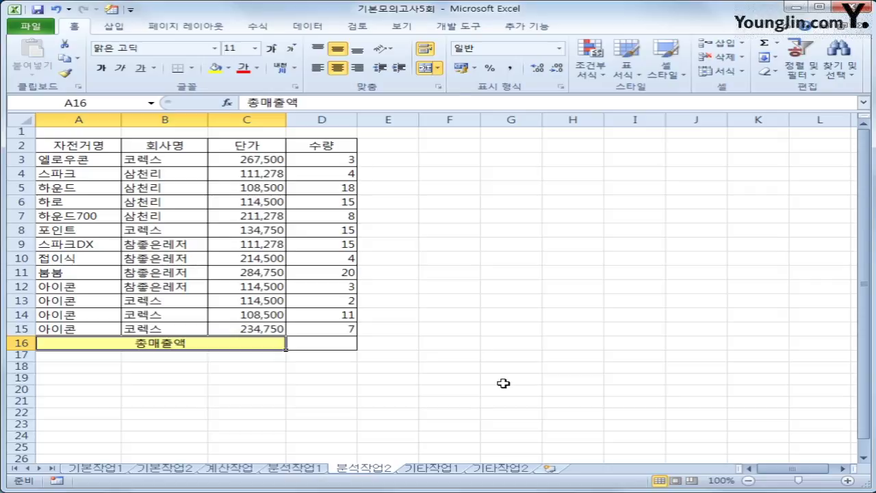
{"action": "left_click", "coordinate": [503, 322]}
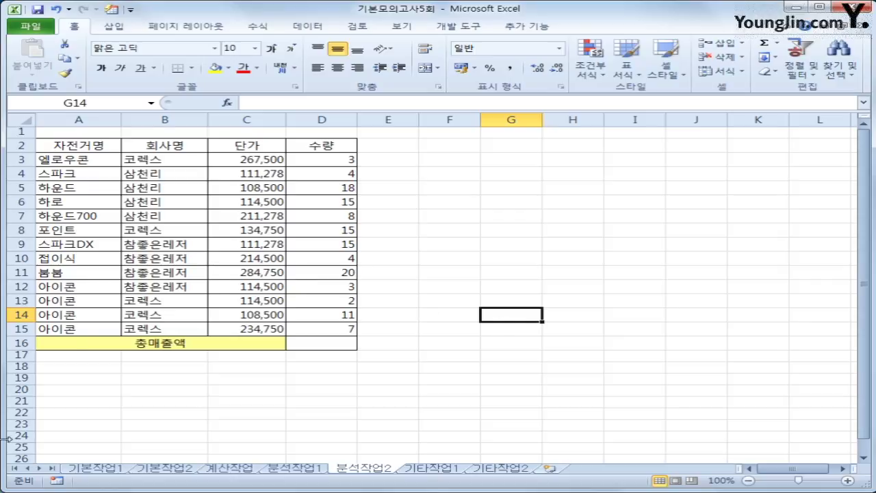
{"action": "left_click", "coordinate": [54, 482]}
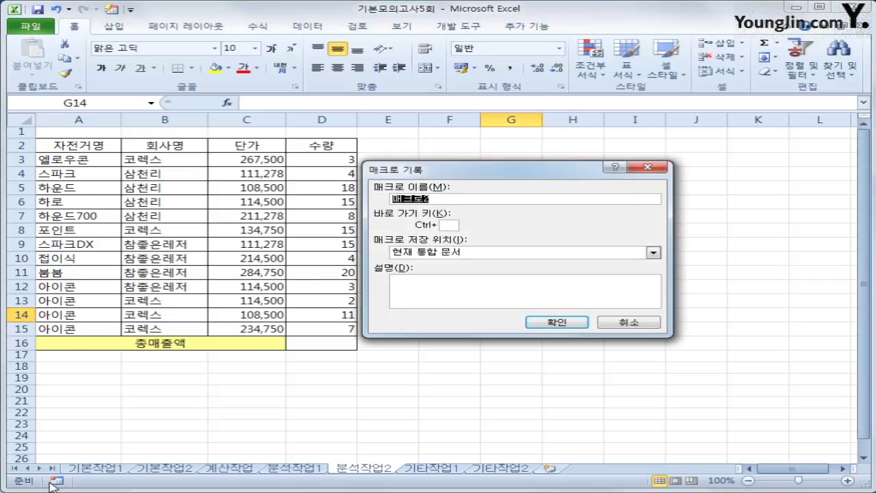
{"action": "type", "text": "tjtl"}
{"action": "key", "text": "BackSpace"}
{"action": "key", "text": "BackSpace"}
{"action": "key", "text": "BackSpace"}
{"action": "key", "text": "BackSpace"}
{"action": "type", "text": "총매출액"}
{"action": "left_click", "coordinate": [556, 323]}
Enter =SUMPRODUCT(D3:D15,C3:C15) in D16 with column D fitted to its contents, and end the macro recording
{"action": "left_click", "coordinate": [301, 344]}
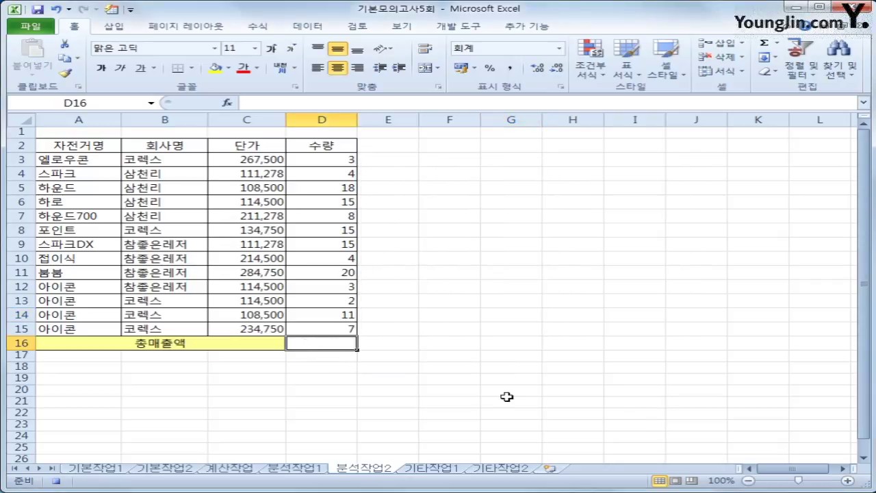
{"action": "type", "text": "="}
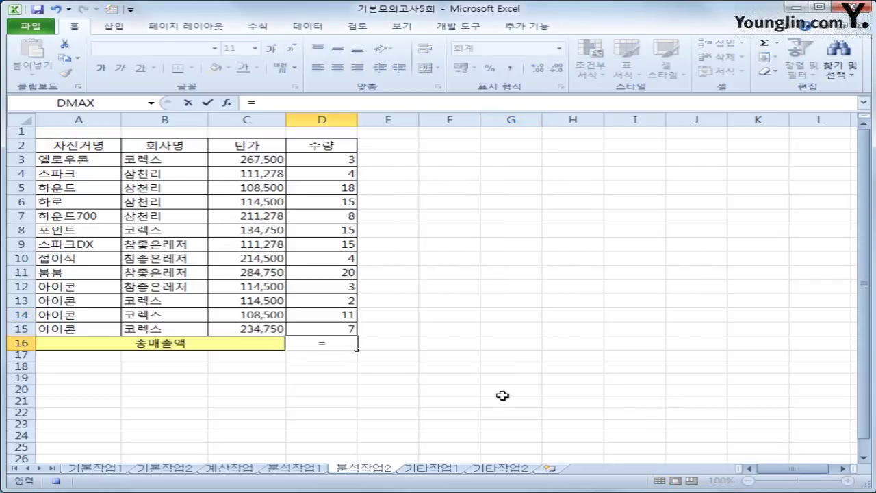
{"action": "type", "text": "sump"}
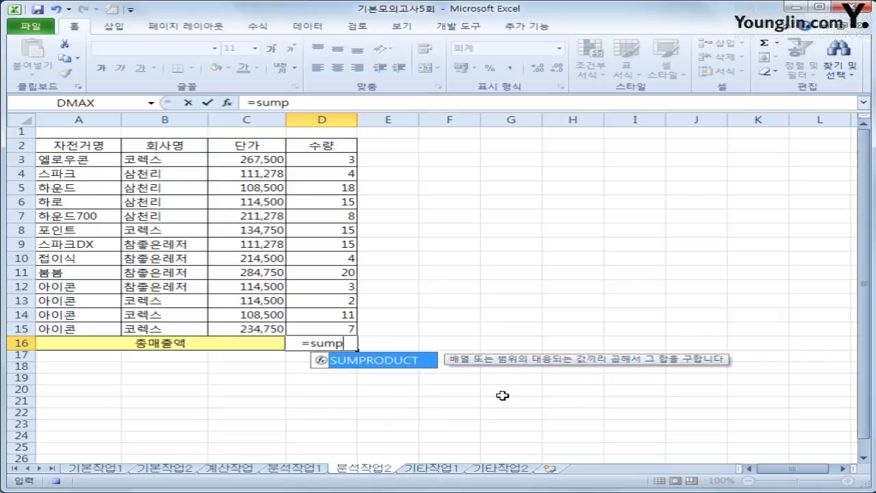
{"action": "key", "text": "Tab"}
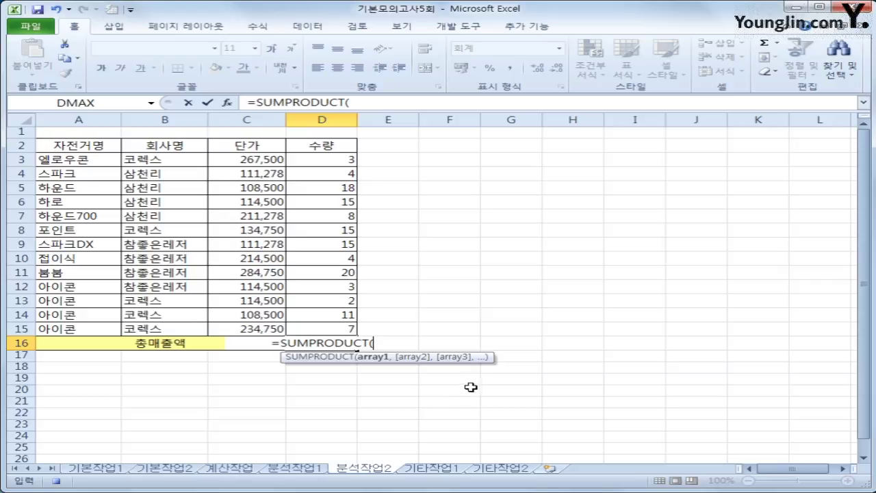
{"action": "left_click_drag", "start_coordinate": [304, 159], "coordinate": [352, 327]}
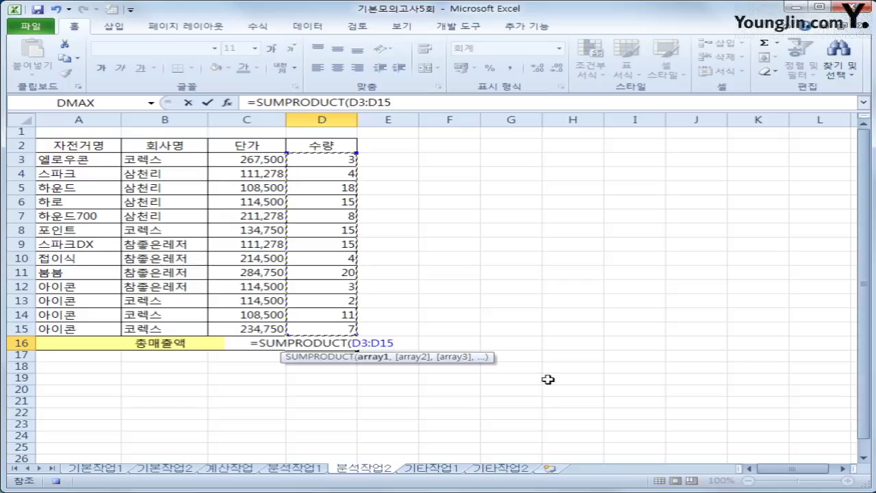
{"action": "type", "text": ","}
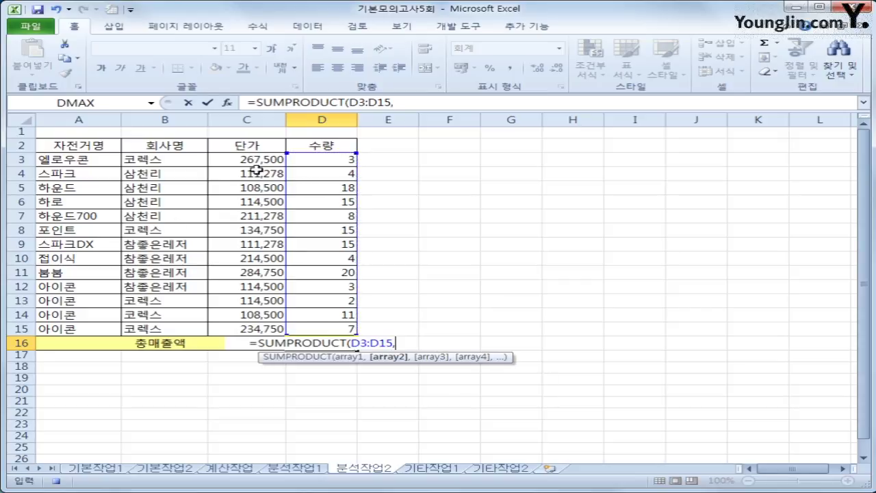
{"action": "left_click_drag", "start_coordinate": [243, 161], "coordinate": [234, 327]}
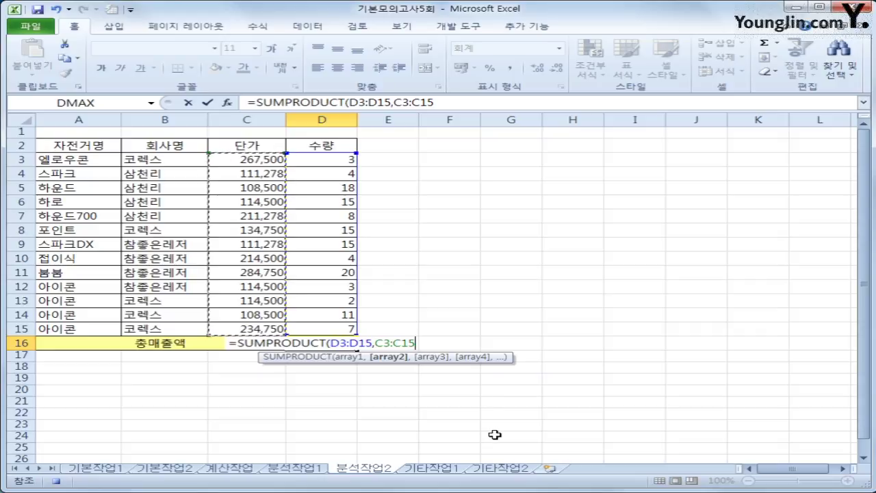
{"action": "type", "text": ")"}
{"action": "key", "text": "Return"}
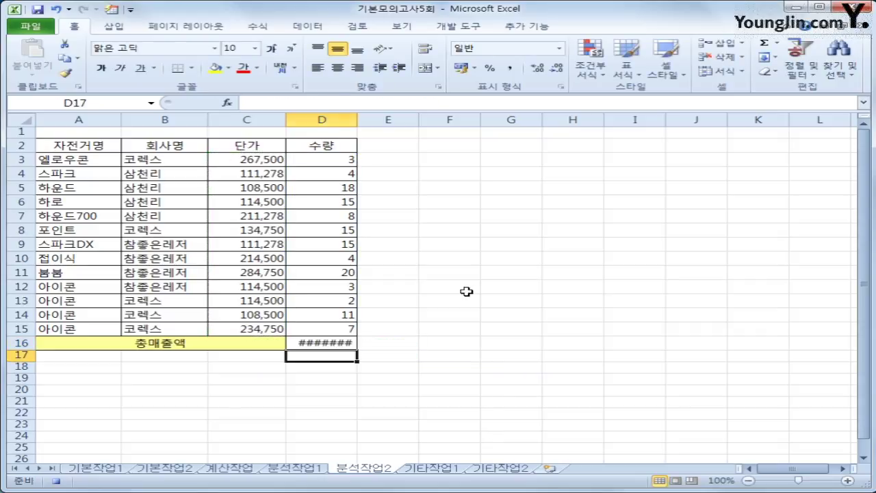
{"action": "double_click", "coordinate": [356, 120]}
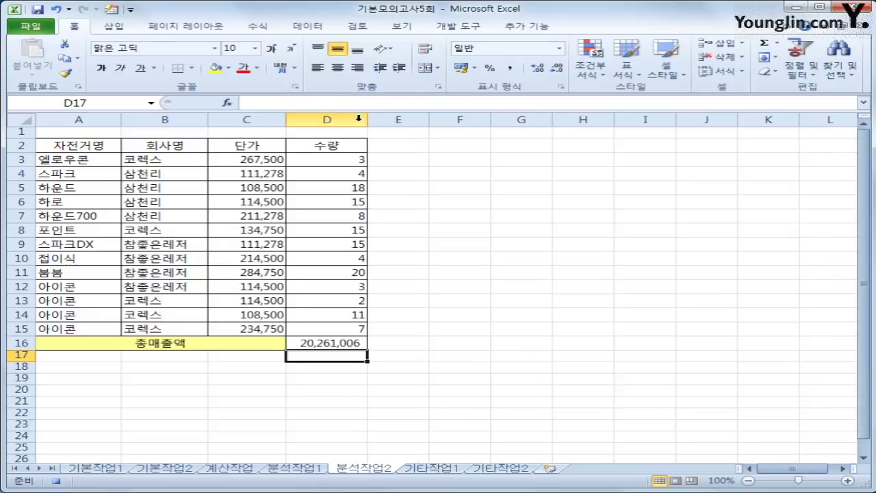
{"action": "left_click", "coordinate": [59, 482]}
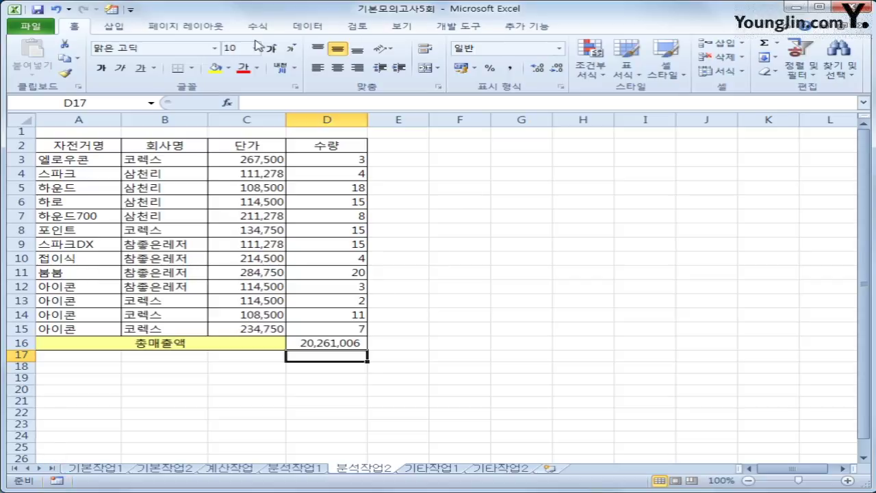
Draw a rectangle about 3.78 cm wide and 1.16 cm high over F2:G3 and label it 총매출액
{"action": "left_click", "coordinate": [114, 26]}
{"action": "left_click", "coordinate": [196, 44]}
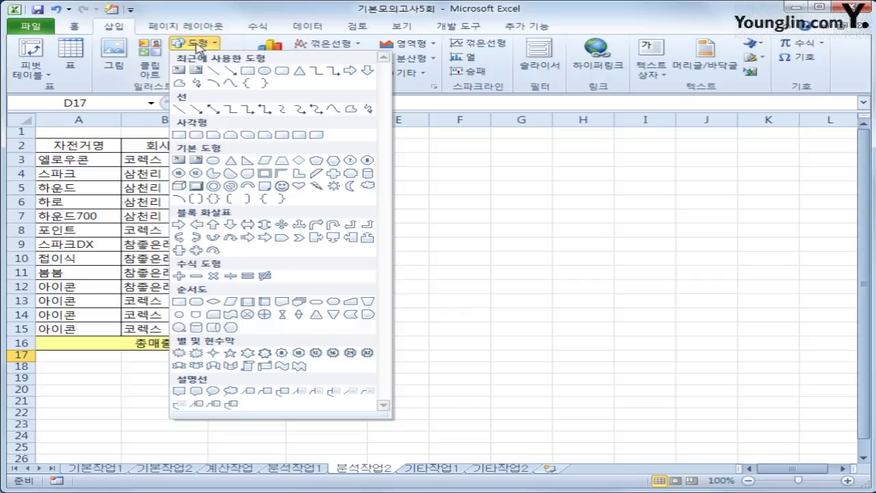
{"action": "left_click", "coordinate": [178, 137]}
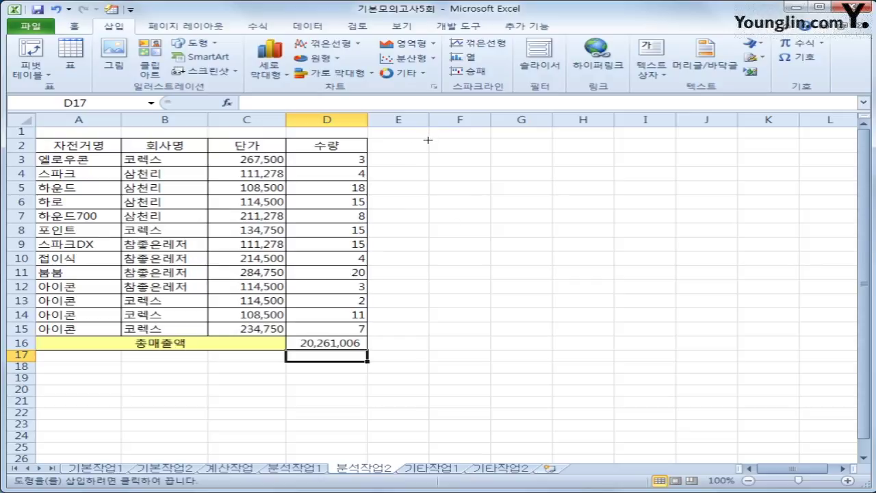
{"action": "left_click_drag", "start_coordinate": [430, 138], "coordinate": [553, 166]}
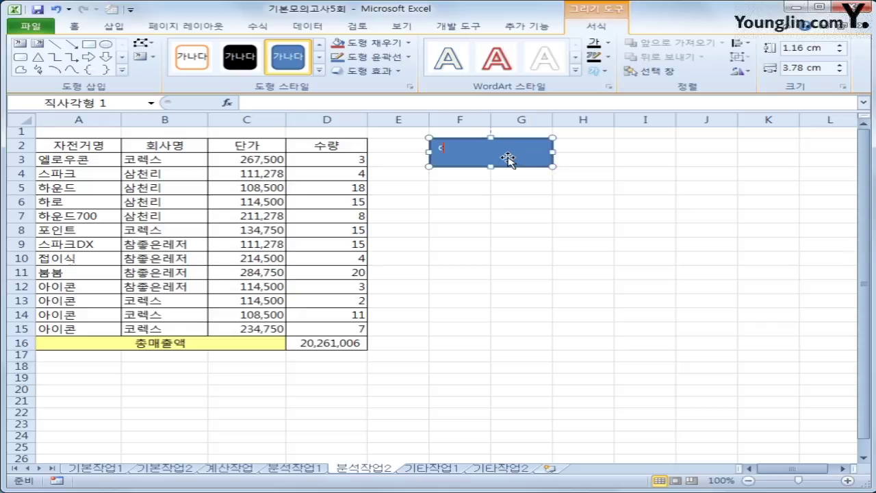
{"action": "key", "text": "BackSpace"}
{"action": "key", "text": "BackSpace"}
{"action": "type", "text": "총매추"}
{"action": "type", "text": "출액"}
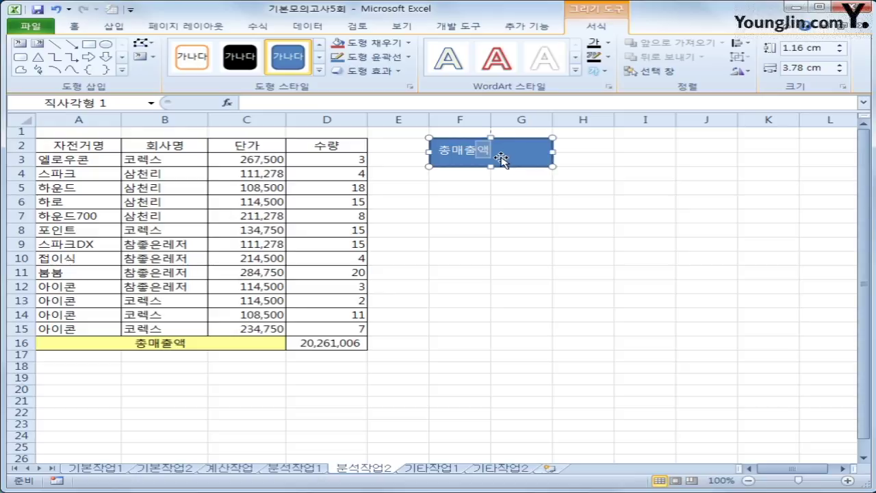
Try to set the rectangle's 총매출액 label to the 굴림 font at size 14
{"action": "left_click", "coordinate": [75, 26]}
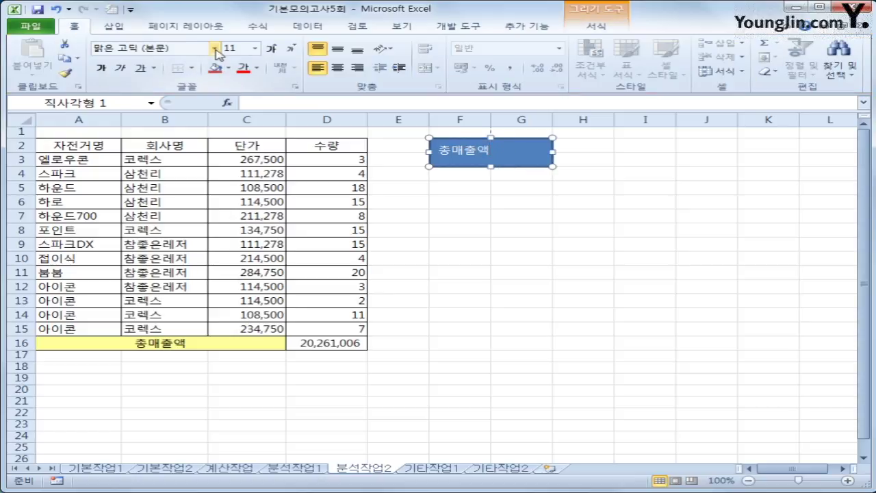
{"action": "left_click", "coordinate": [215, 49]}
{"action": "left_click_drag", "start_coordinate": [327, 81], "coordinate": [325, 160]}
{"action": "left_click", "coordinate": [178, 374]}
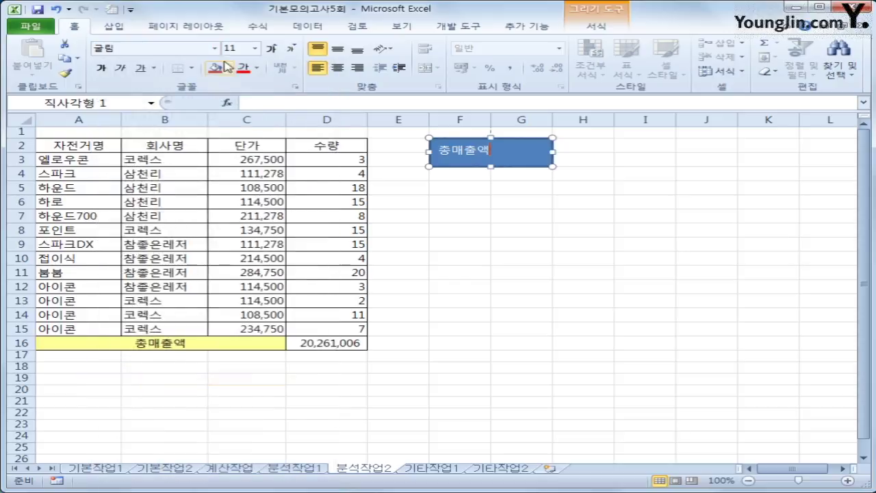
{"action": "left_click", "coordinate": [255, 48]}
{"action": "left_click", "coordinate": [259, 137]}
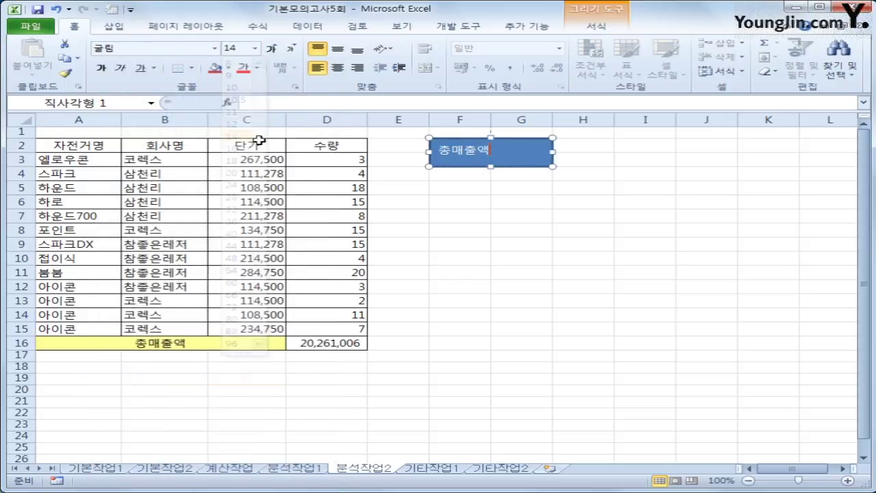
{"action": "left_click", "coordinate": [518, 146]}
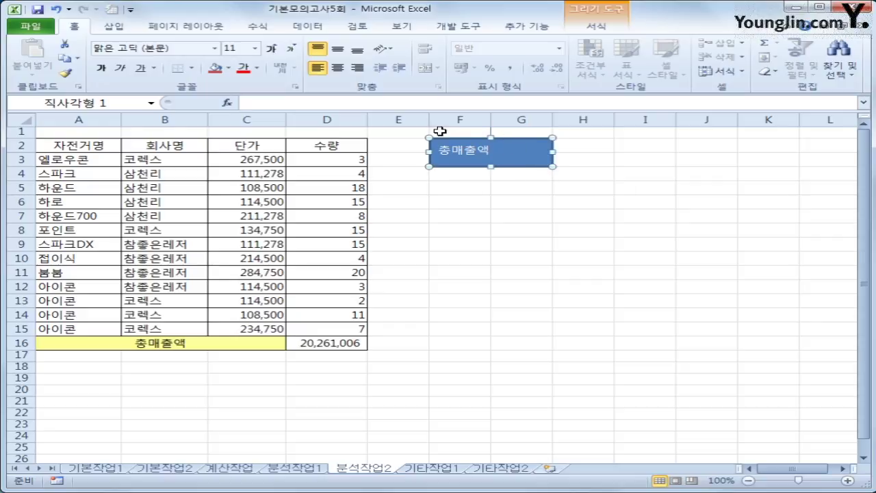
{"action": "left_click", "coordinate": [509, 200]}
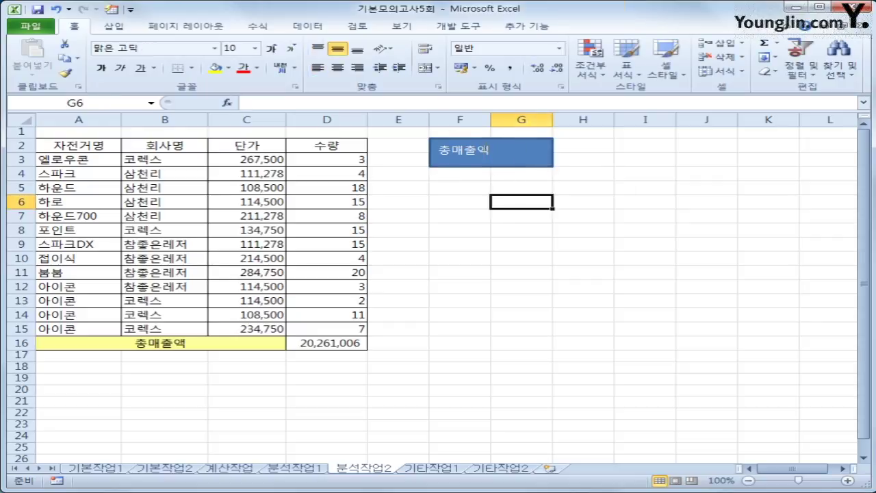
Format the rectangle's 총매출액 label in 굴림, size 14, centred both vertically and horizontally
{"action": "left_click", "coordinate": [493, 164]}
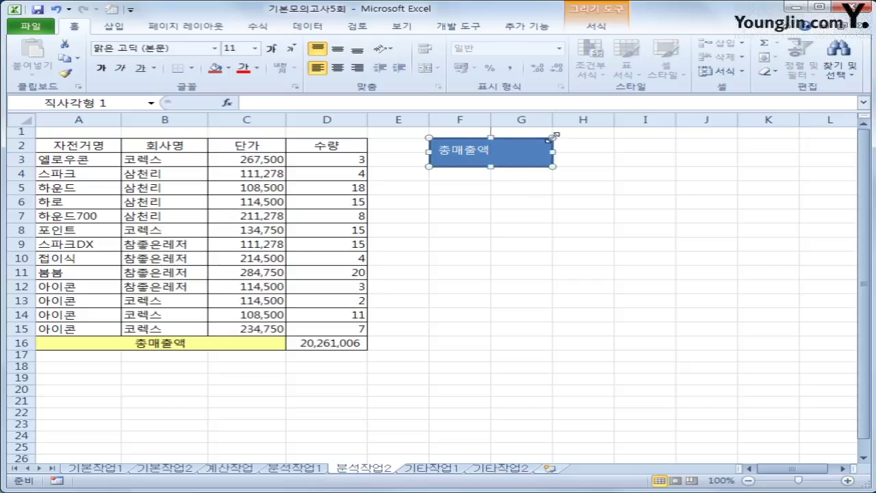
{"action": "left_click", "coordinate": [215, 49]}
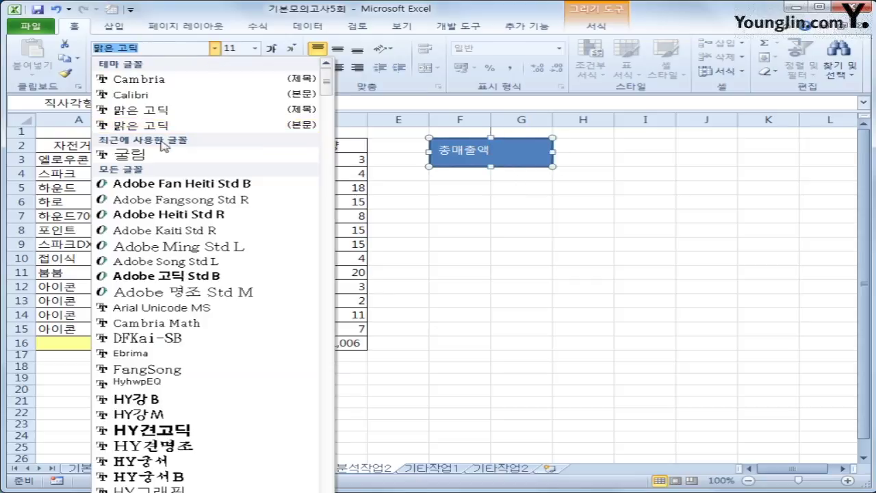
{"action": "left_click", "coordinate": [136, 155]}
{"action": "left_click", "coordinate": [255, 49]}
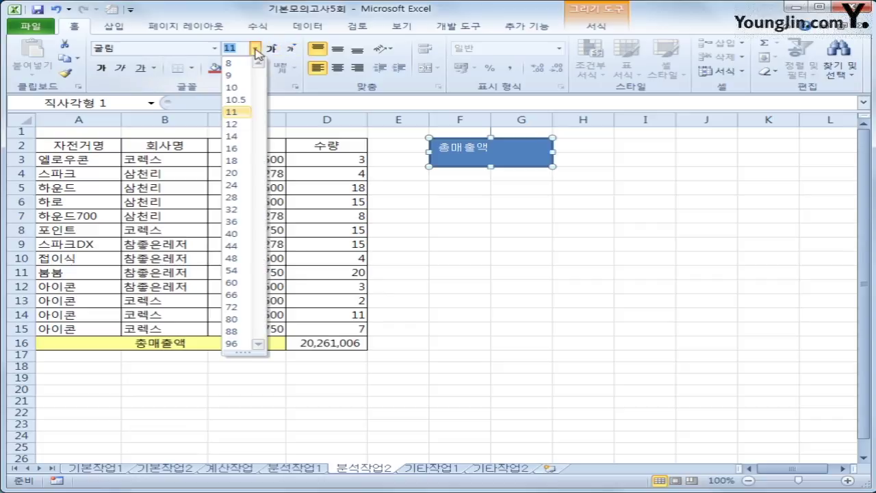
{"action": "left_click", "coordinate": [231, 137]}
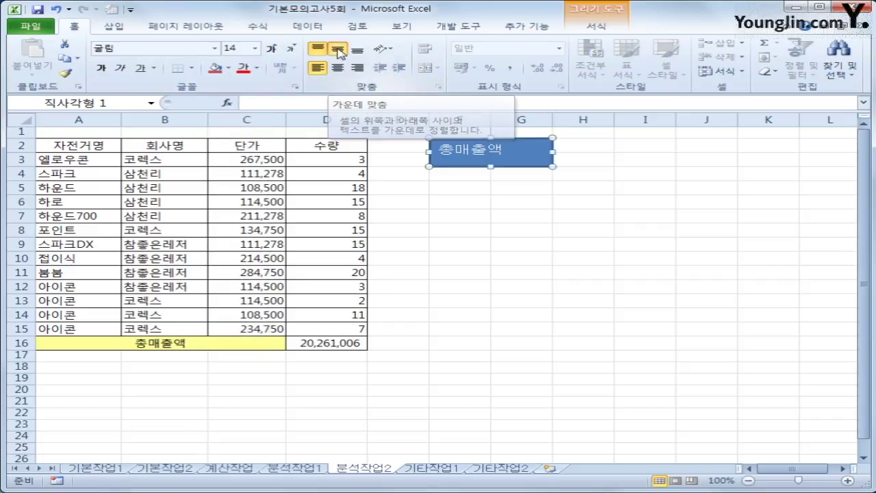
{"action": "left_click", "coordinate": [338, 50]}
{"action": "left_click", "coordinate": [337, 68]}
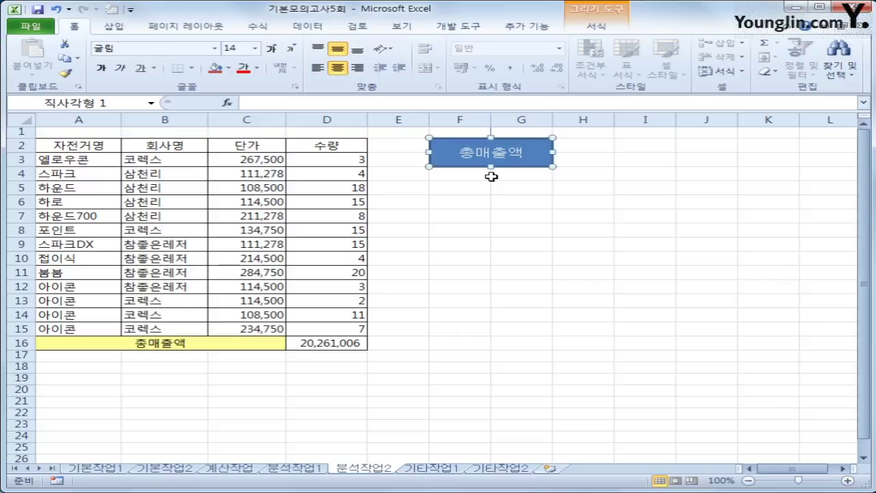
Assign the 총매출액 macro to the rectangle and deselect the shape
{"action": "right_click", "coordinate": [526, 142]}
{"action": "left_click", "coordinate": [589, 310]}
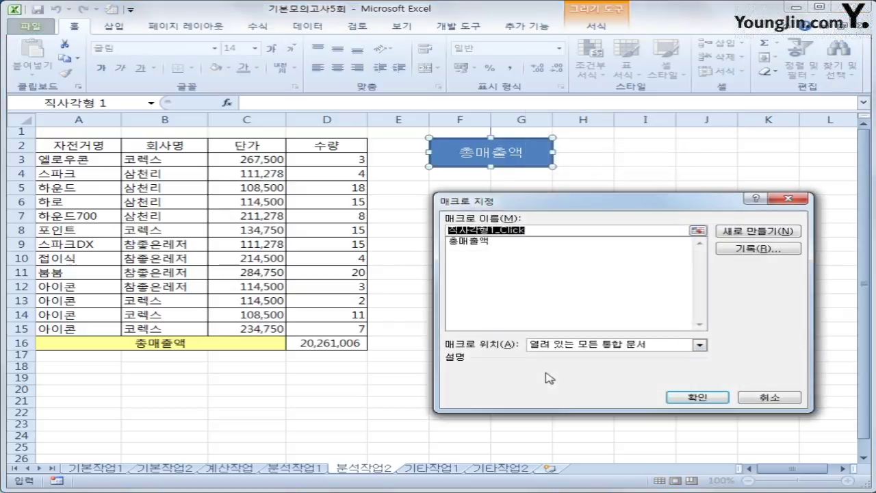
{"action": "left_click", "coordinate": [486, 242]}
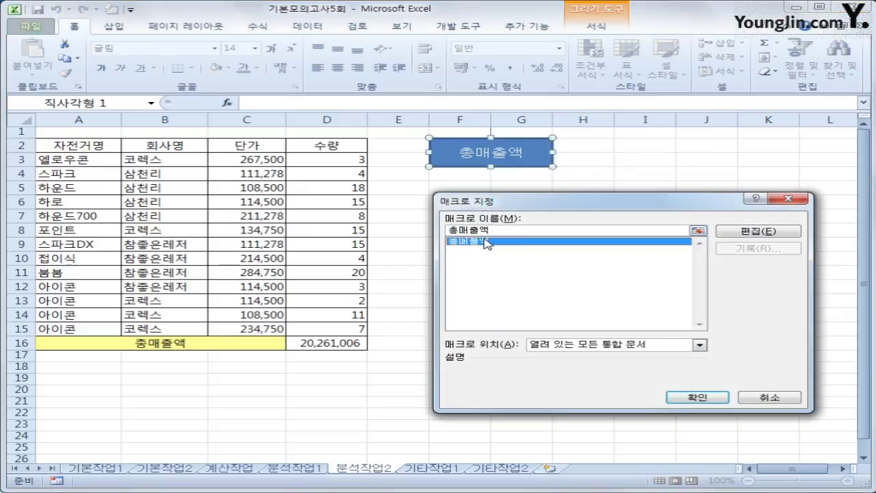
{"action": "left_click", "coordinate": [696, 397]}
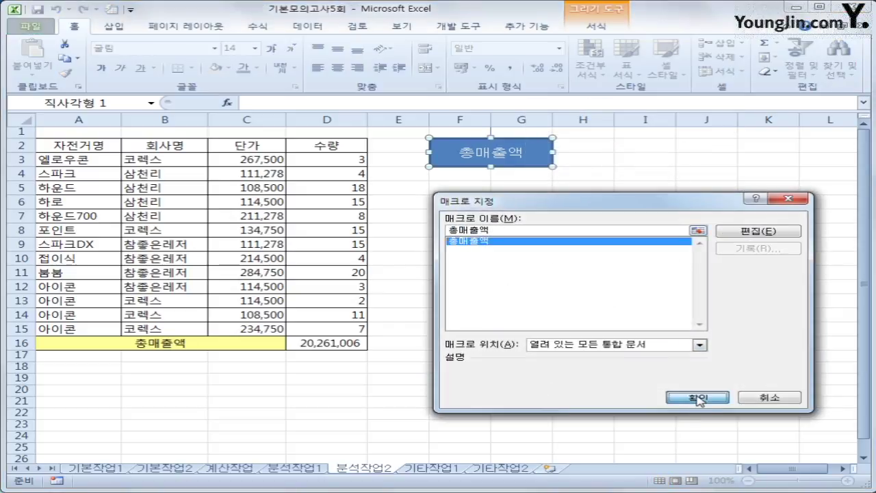
{"action": "left_click", "coordinate": [634, 302]}
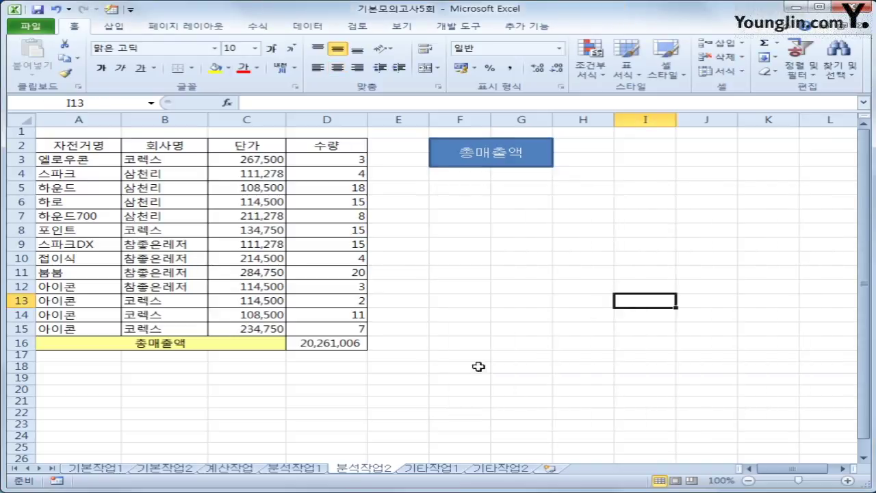
Clear the total in D16 and run the 총매출액 macro from the rectangle to test it
{"action": "left_click", "coordinate": [345, 343]}
{"action": "key", "text": "Delete"}
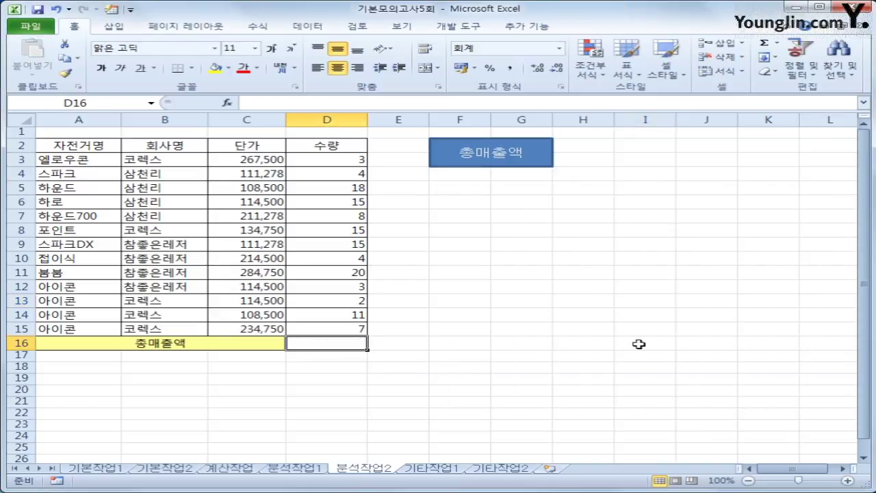
{"action": "left_click", "coordinate": [637, 345]}
{"action": "left_click", "coordinate": [513, 152]}
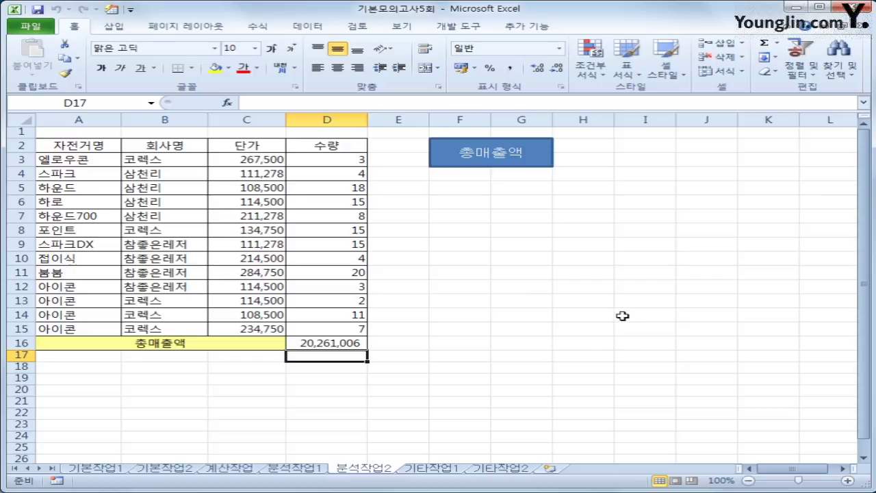
Delete the 총방문객수 series from the line chart on the 기타작업1 sheet
{"action": "left_click", "coordinate": [451, 468]}
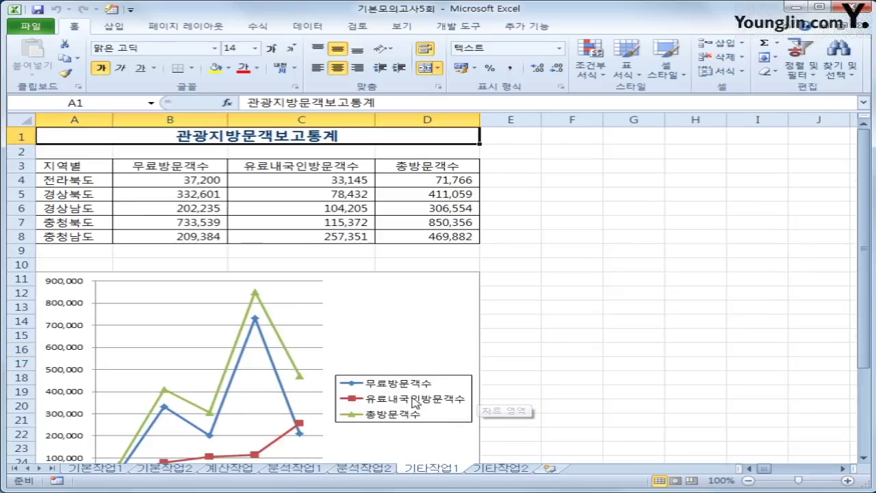
{"action": "left_click", "coordinate": [456, 280]}
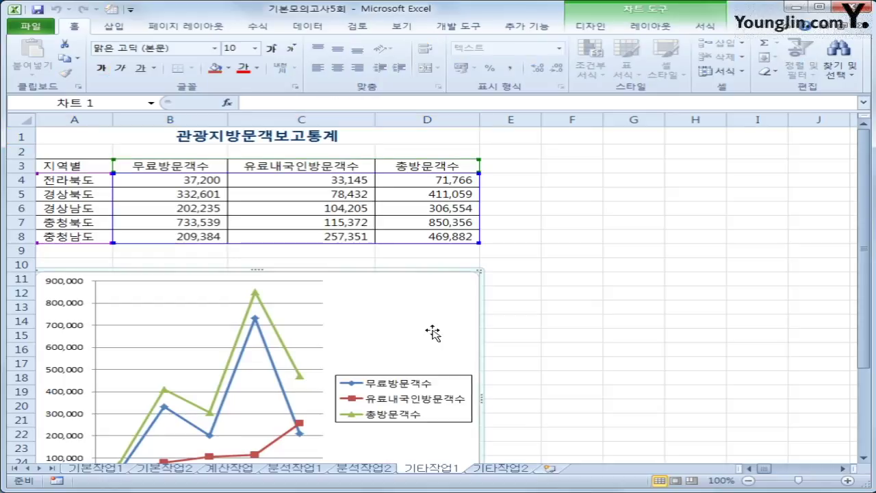
{"action": "scroll", "coordinate": [433, 333], "scroll_direction": "down", "scroll_amount": 1}
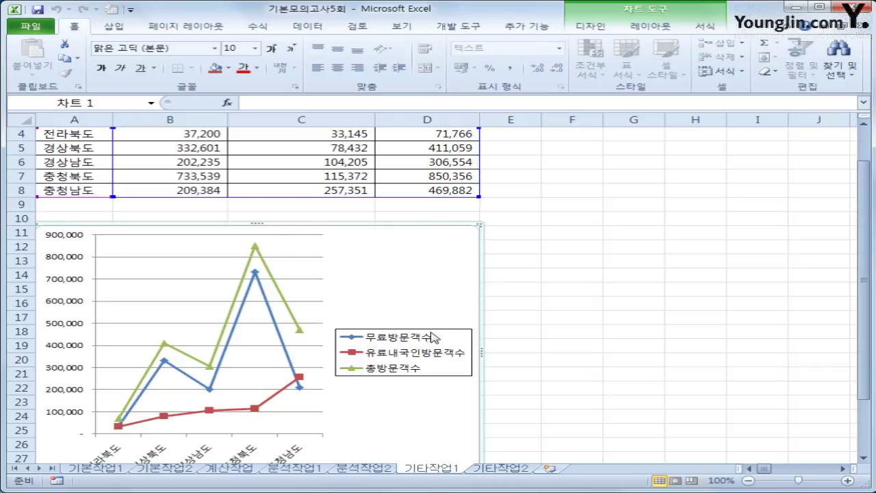
{"action": "left_click", "coordinate": [230, 316]}
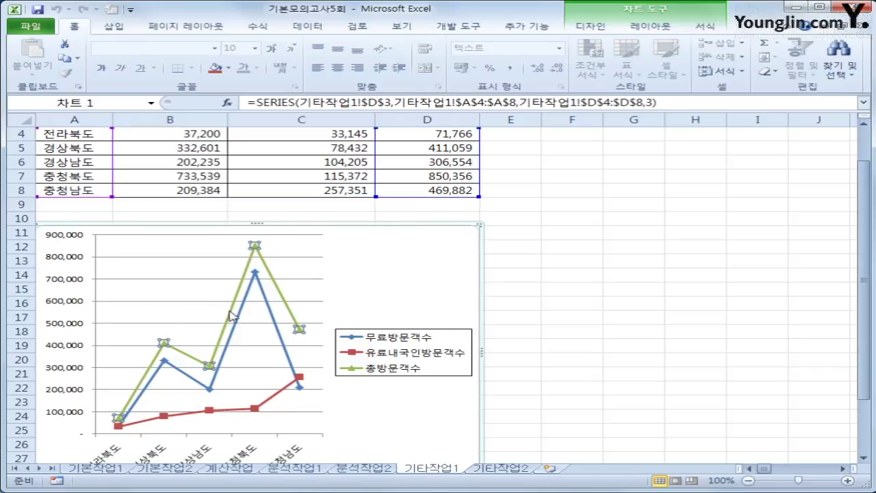
{"action": "key", "text": "Delete"}
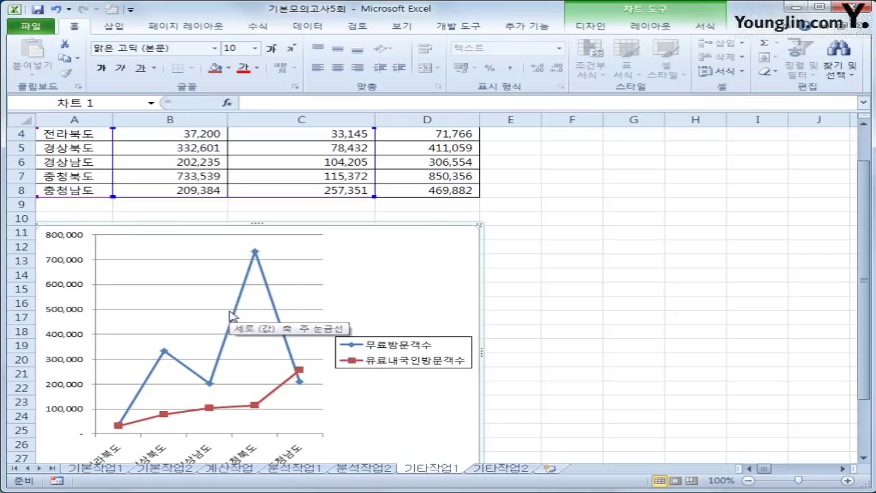
Plot the 유료내국인방문객수 series on the secondary axis (보조 축)
{"action": "left_click", "coordinate": [253, 408]}
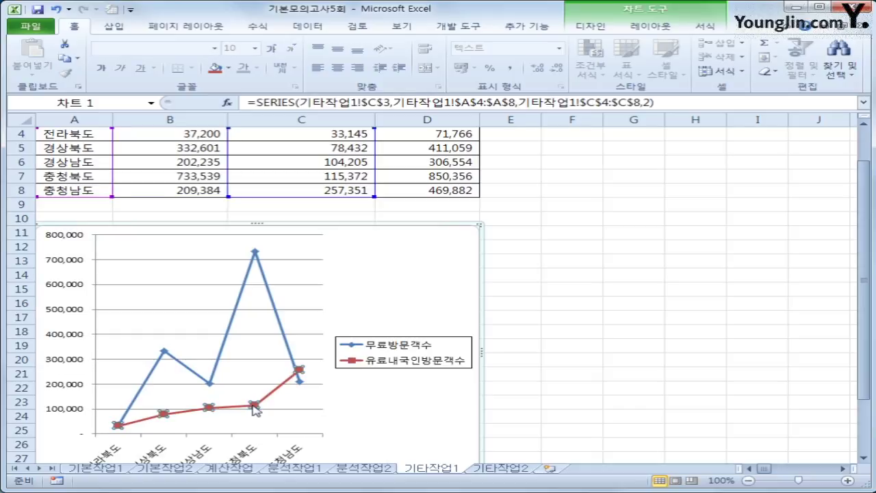
{"action": "right_click", "coordinate": [253, 407]}
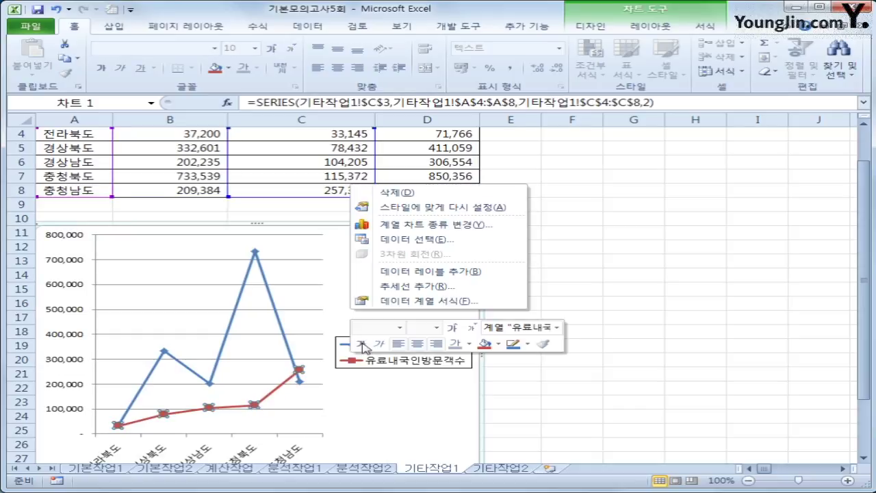
{"action": "left_click", "coordinate": [404, 300]}
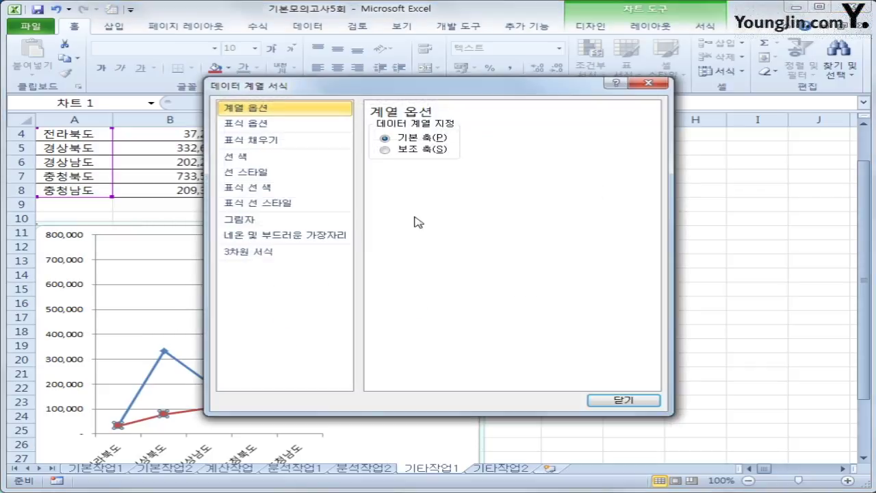
{"action": "left_click", "coordinate": [416, 151]}
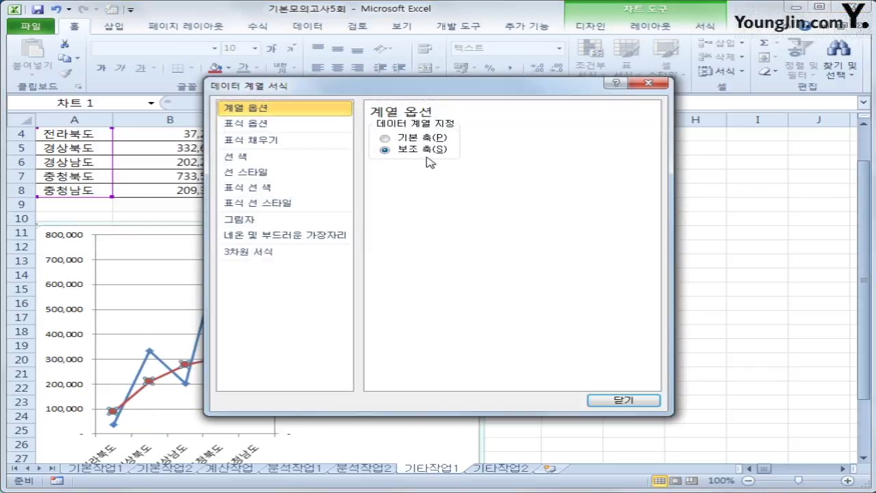
{"action": "left_click", "coordinate": [625, 400]}
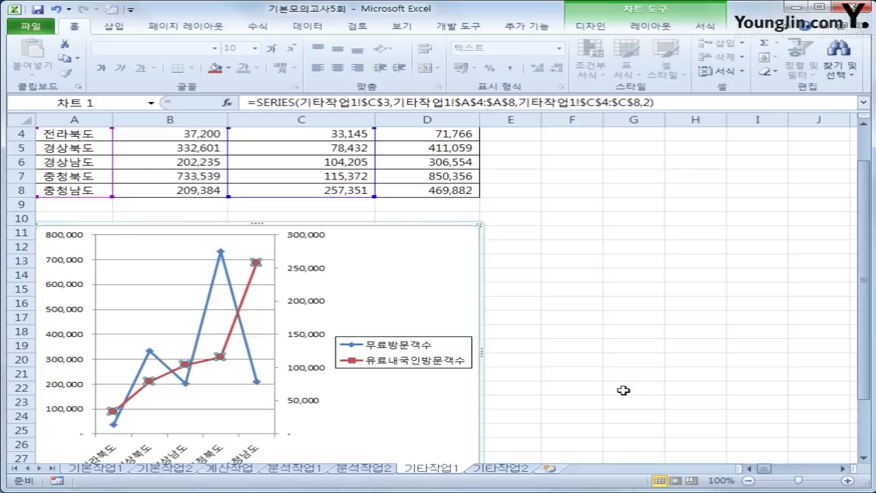
Give the chart's secondary vertical axis a fixed minimum of 0 and a fixed major unit of 100000
{"action": "left_click", "coordinate": [305, 303]}
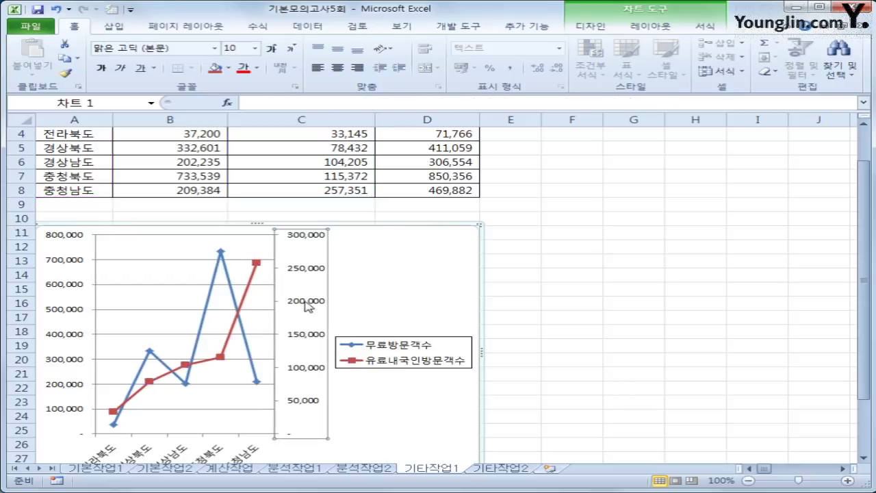
{"action": "right_click", "coordinate": [306, 304]}
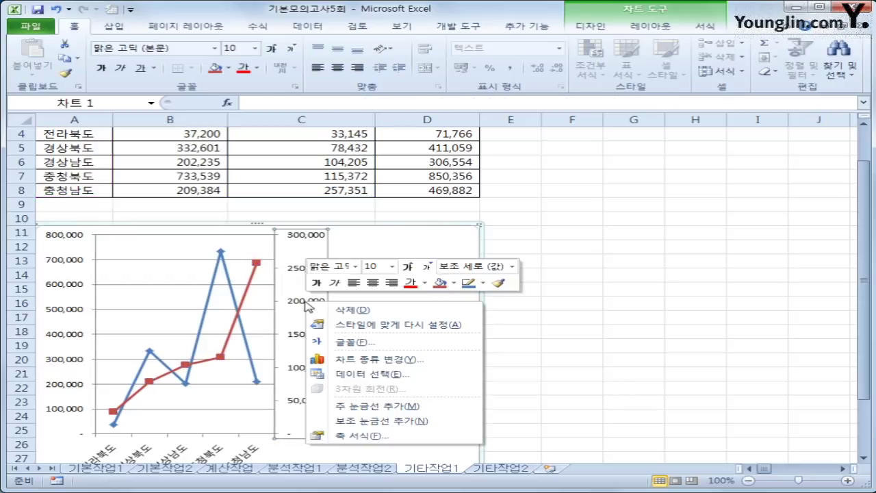
{"action": "left_click", "coordinate": [376, 438]}
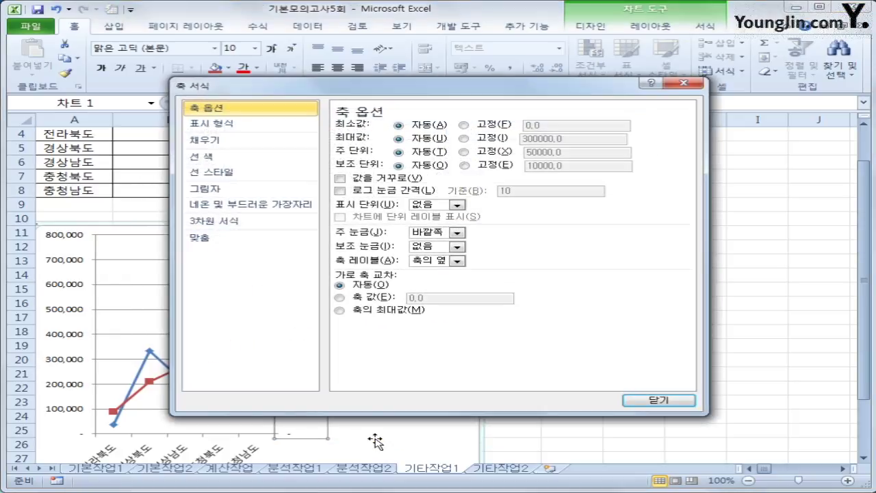
{"action": "left_click", "coordinate": [504, 126]}
{"action": "left_click_drag", "start_coordinate": [560, 130], "coordinate": [470, 123]}
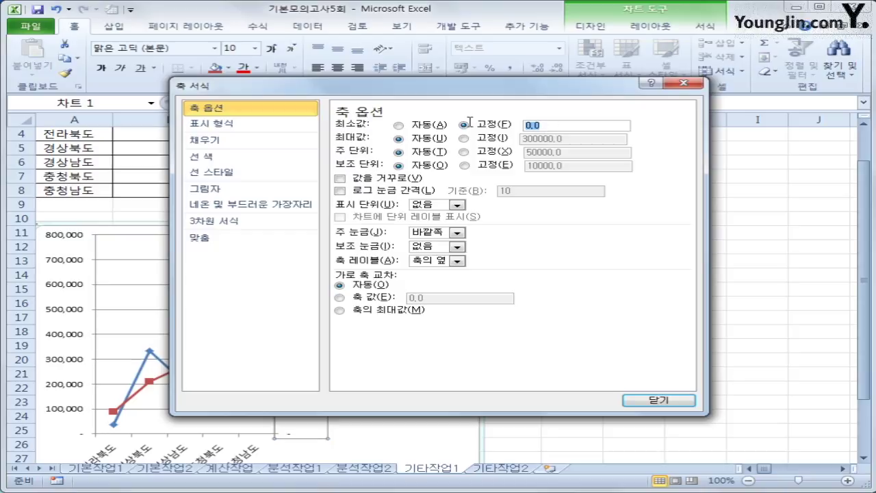
{"action": "type", "text": "0"}
{"action": "left_click", "coordinate": [489, 152]}
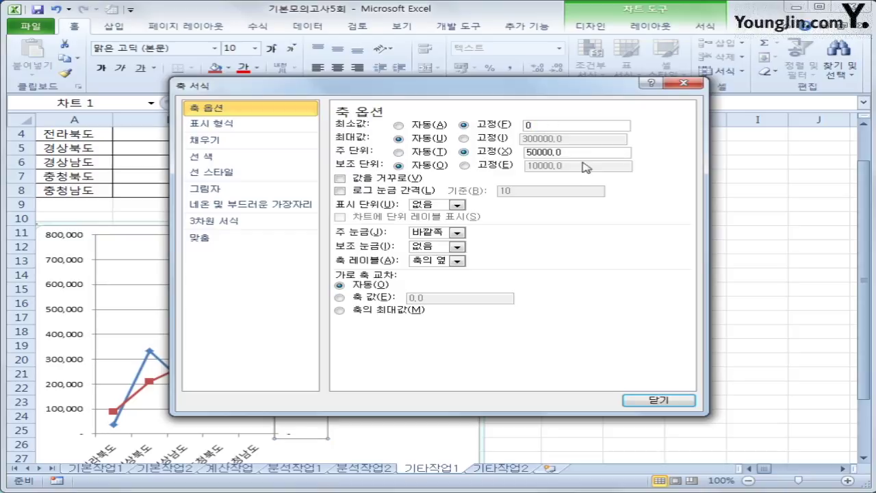
{"action": "left_click", "coordinate": [587, 156]}
{"action": "left_click_drag", "start_coordinate": [588, 155], "coordinate": [437, 146]}
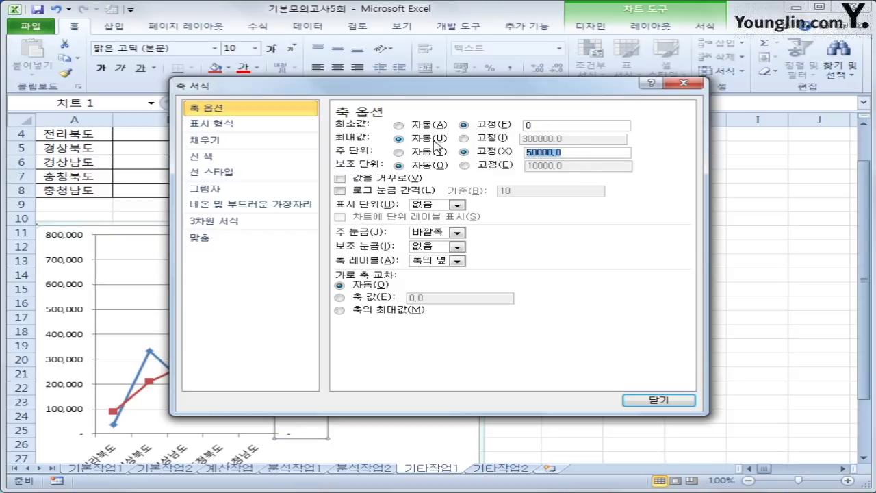
{"action": "type", "text": "100000"}
{"action": "left_click", "coordinate": [659, 400]}
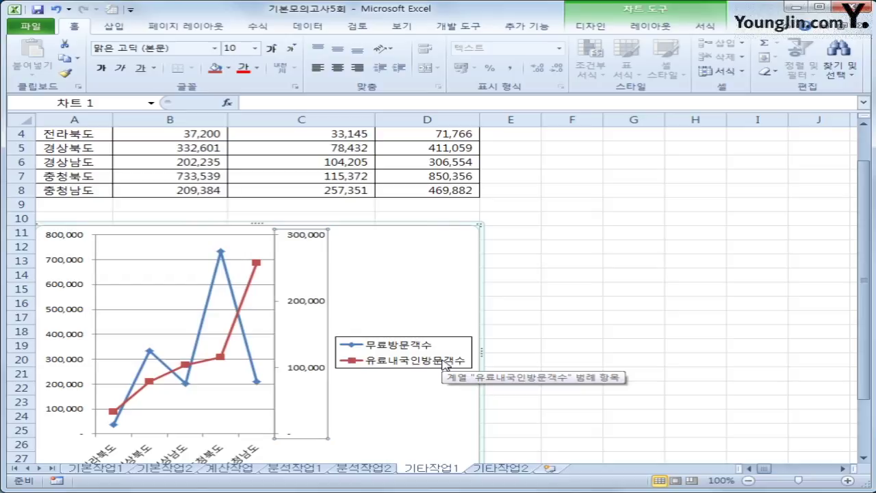
Place the chart's legend at the bottom (아래쪽에 범례 표시)
{"action": "left_click", "coordinate": [637, 26]}
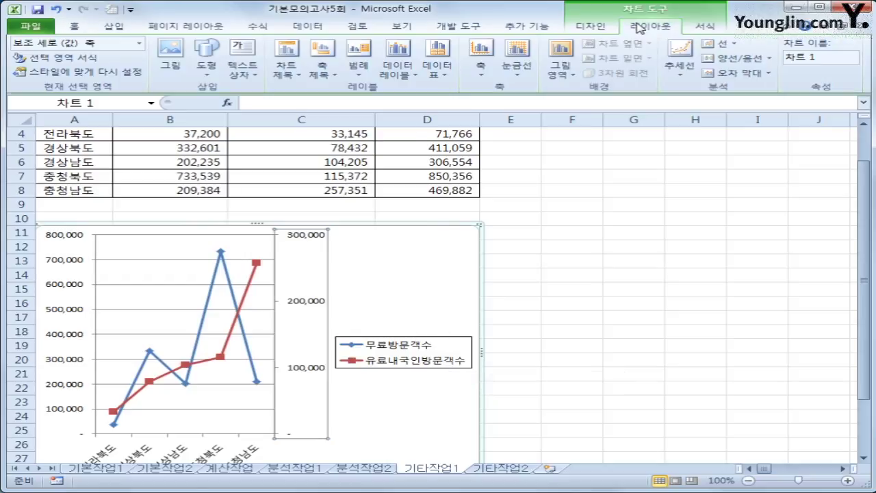
{"action": "left_click", "coordinate": [359, 67]}
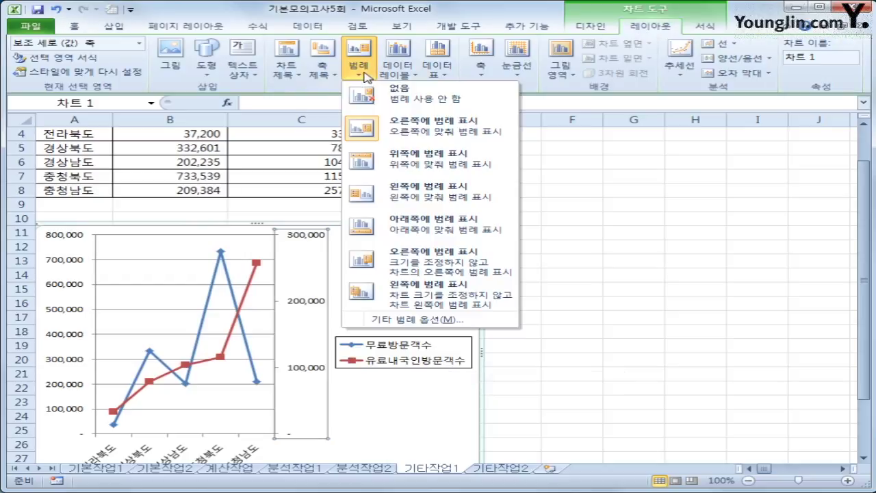
{"action": "left_click", "coordinate": [424, 224]}
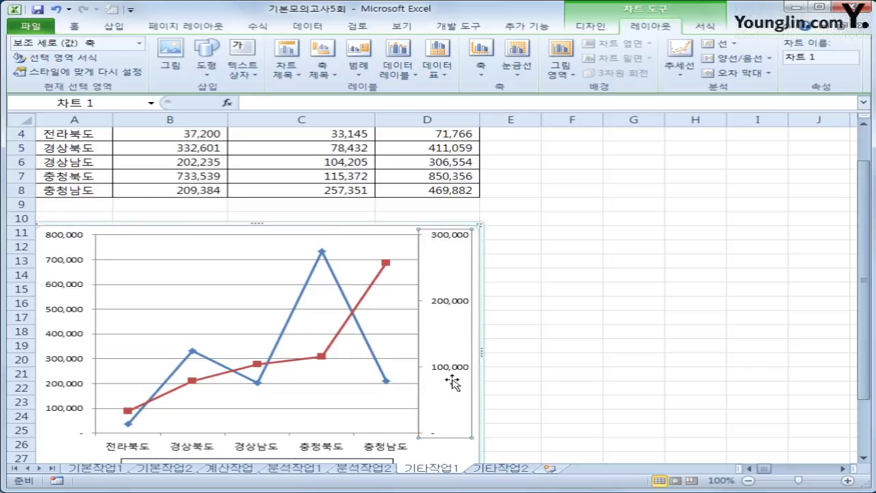
Add a title above the chart reading 지역별 방문객 보고
{"action": "left_click", "coordinate": [440, 450]}
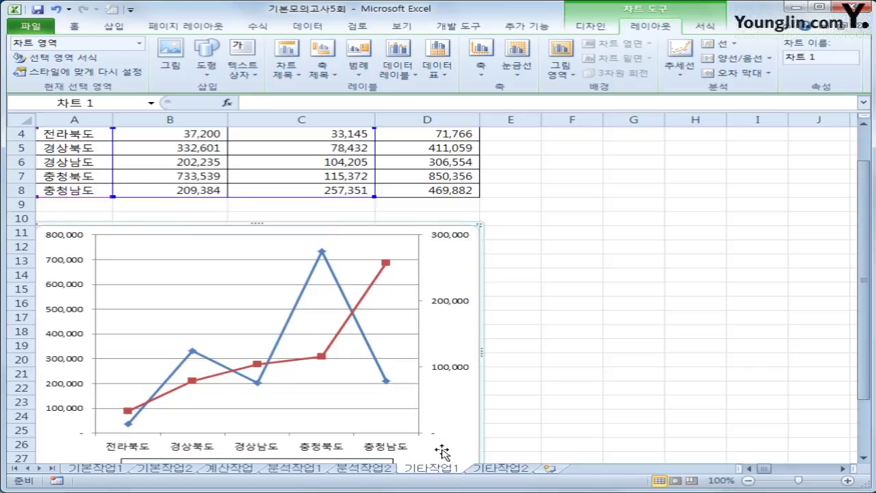
{"action": "left_click", "coordinate": [286, 66]}
{"action": "left_click", "coordinate": [306, 169]}
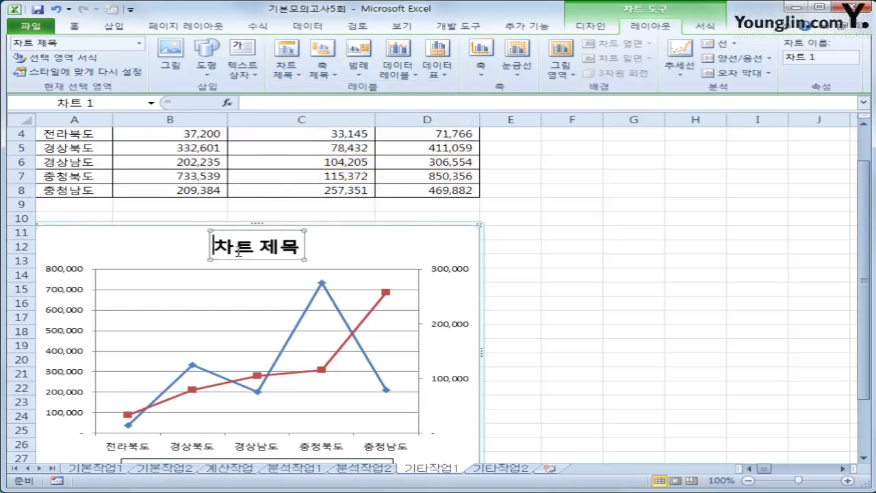
{"action": "left_click_drag", "start_coordinate": [214, 246], "coordinate": [306, 248]}
{"action": "type", "text": "지"}
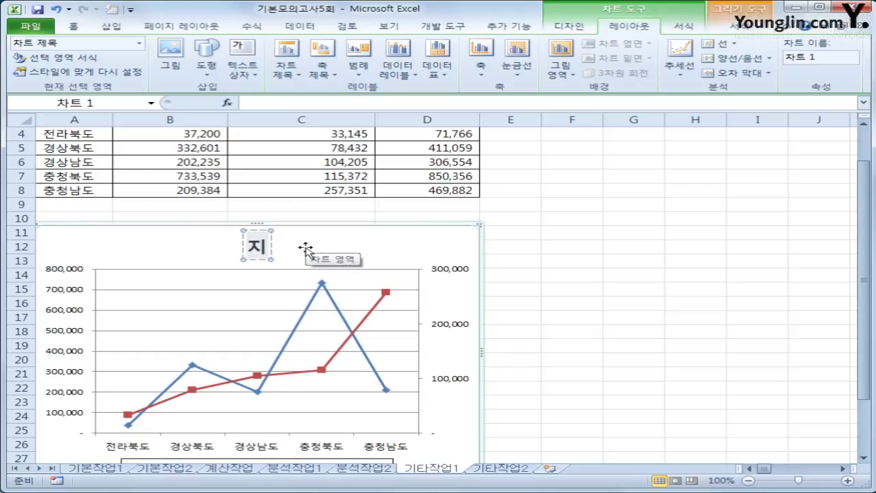
{"action": "type", "text": "역별 방"}
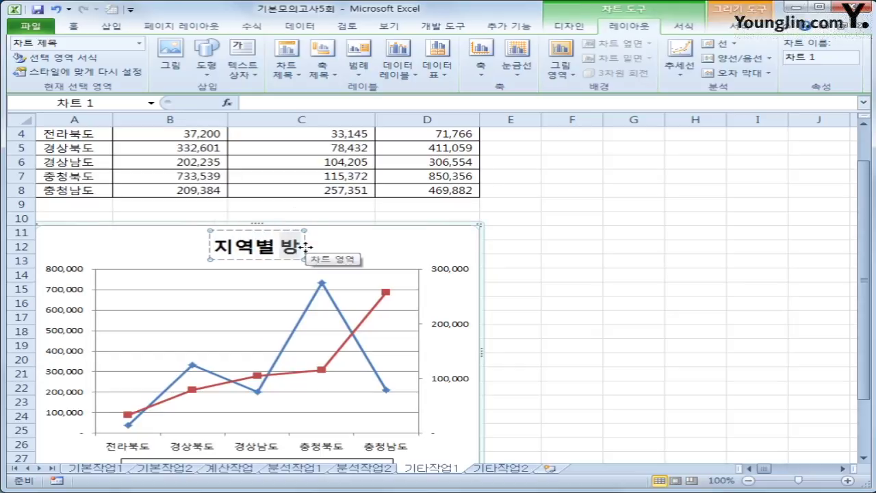
{"action": "type", "text": "문객 ㅂ보고"}
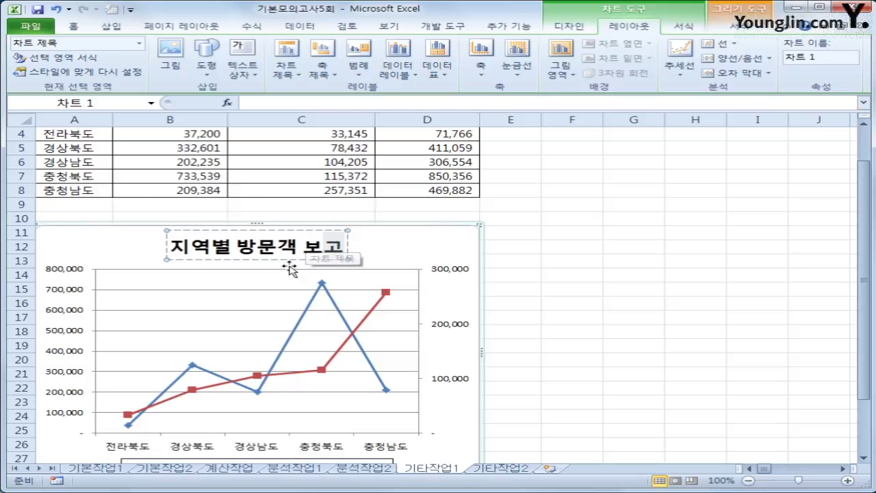
Format the chart title in the 돋움 font at size 16
{"action": "left_click", "coordinate": [294, 258]}
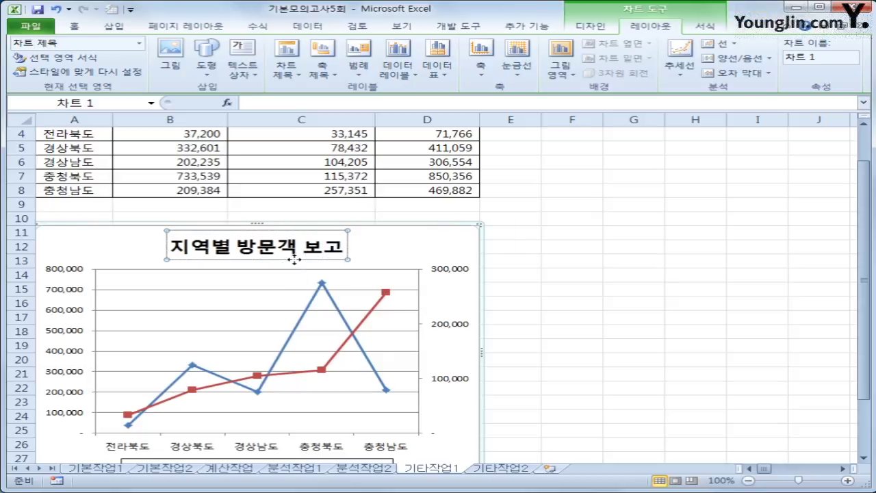
{"action": "right_click", "coordinate": [294, 259]}
{"action": "left_click", "coordinate": [347, 225]}
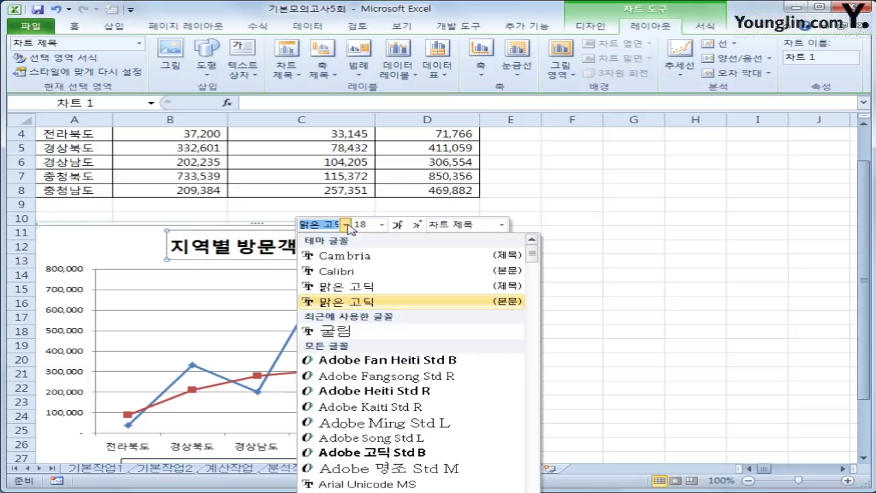
{"action": "left_click_drag", "start_coordinate": [532, 253], "coordinate": [530, 329]}
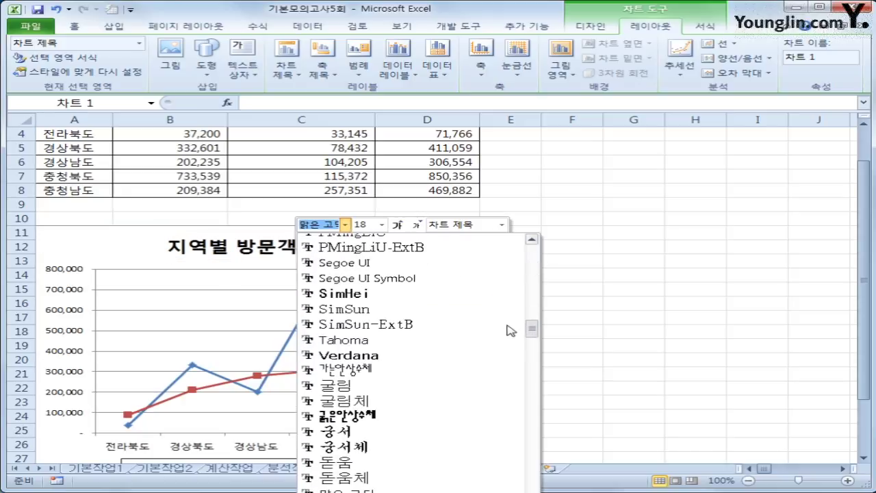
{"action": "left_click", "coordinate": [373, 466]}
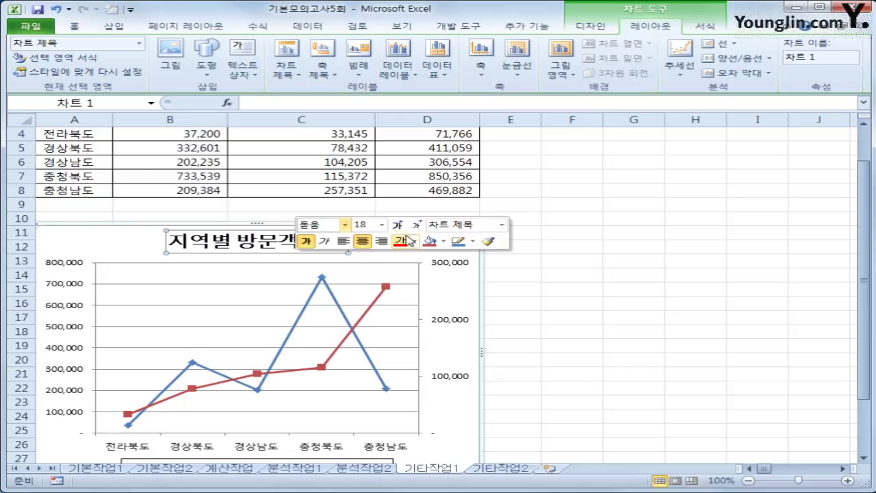
{"action": "left_click", "coordinate": [382, 224]}
{"action": "left_click", "coordinate": [363, 324]}
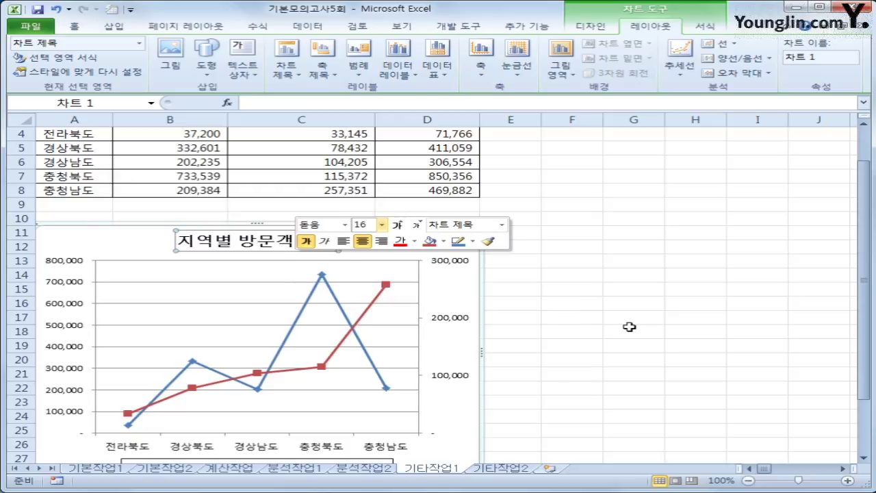
Add data labels to the right (오른쪽) of the data points for all series in the chart
{"action": "left_click", "coordinate": [454, 295]}
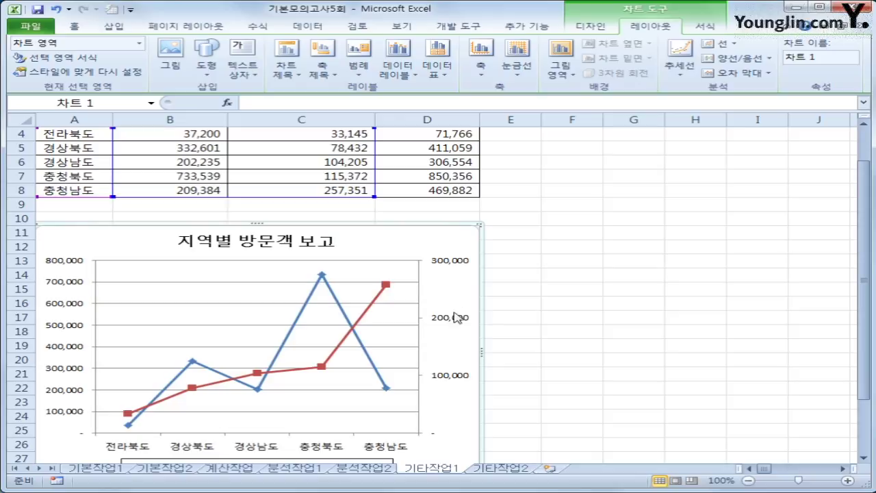
{"action": "left_click", "coordinate": [401, 82]}
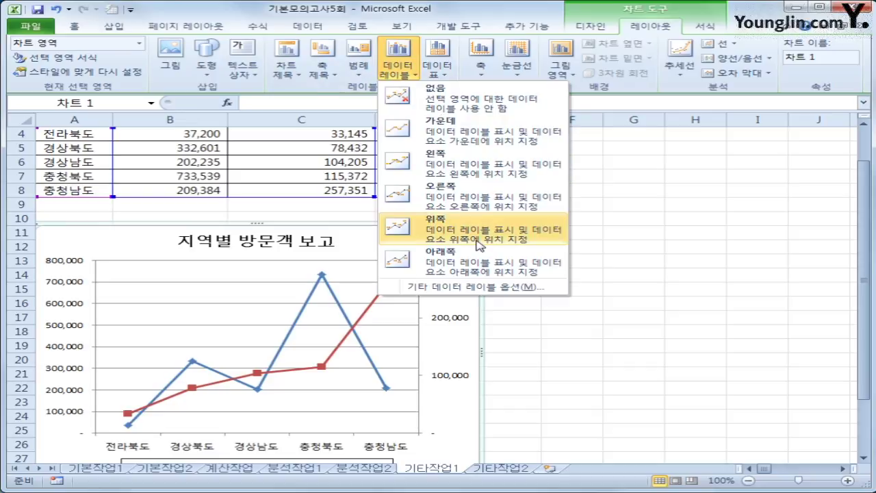
{"action": "left_click", "coordinate": [476, 204]}
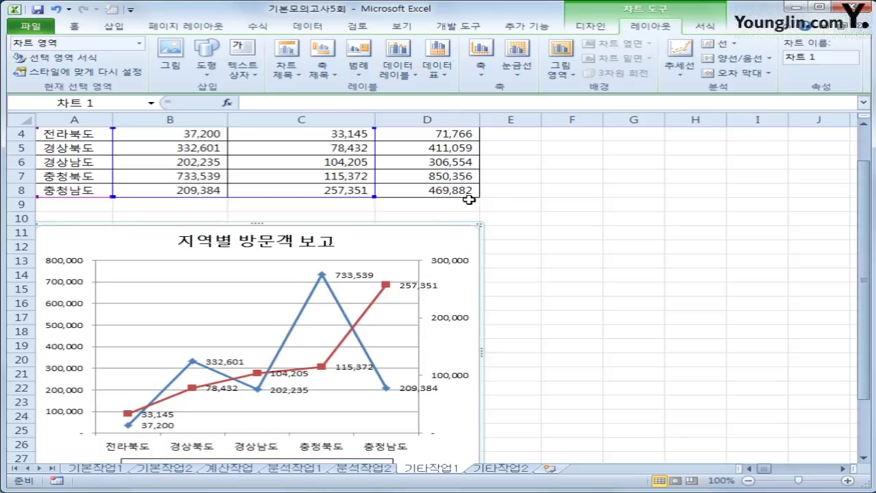
Set the chart's plot area fill to 채우기 없음 (no fill) and deselect the chart
{"action": "left_click", "coordinate": [169, 271]}
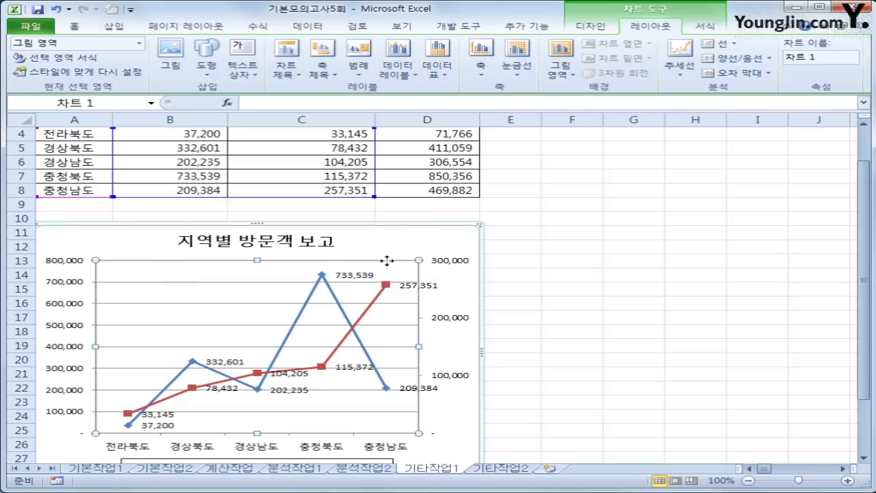
{"action": "right_click", "coordinate": [191, 277]}
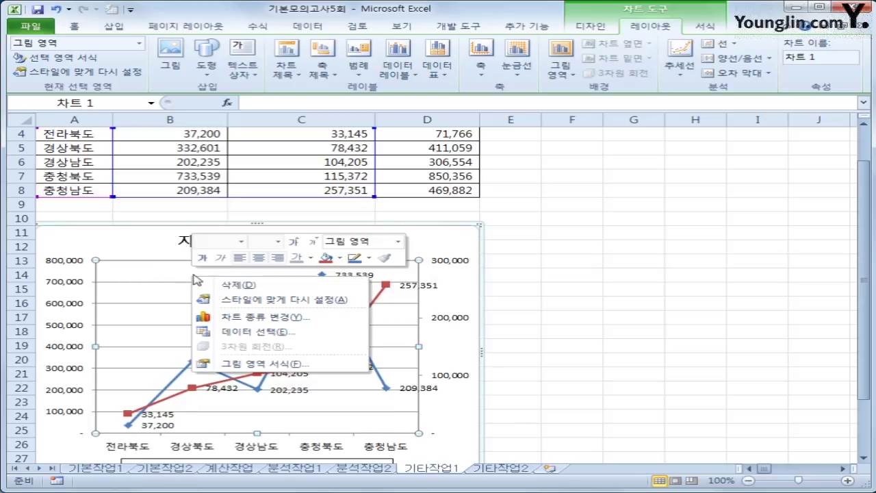
{"action": "left_click", "coordinate": [263, 364]}
{"action": "left_click", "coordinate": [404, 127]}
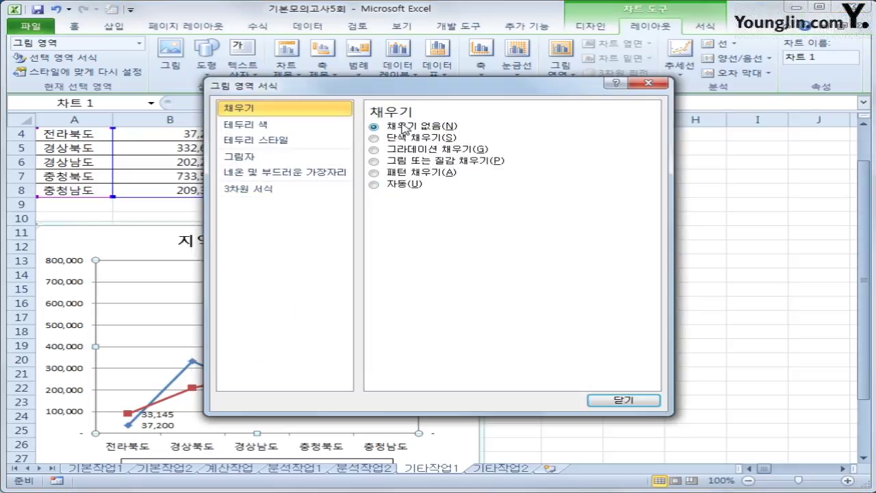
{"action": "left_click", "coordinate": [600, 400]}
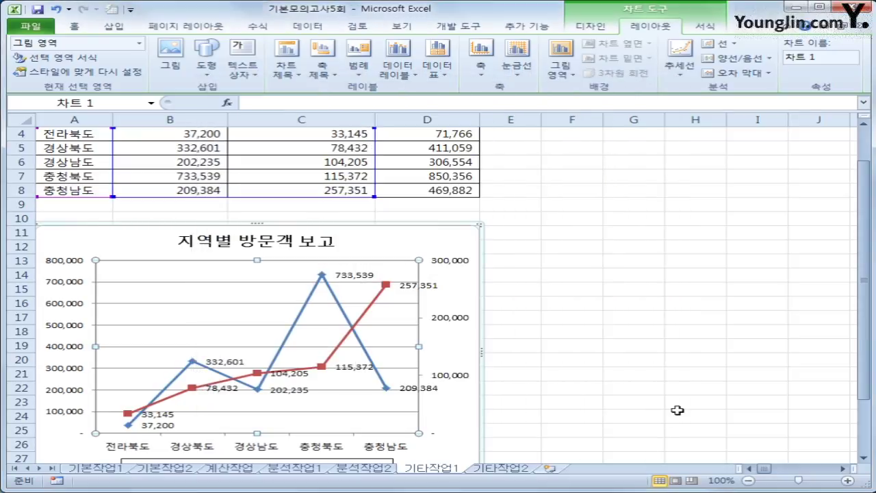
{"action": "left_click", "coordinate": [677, 411]}
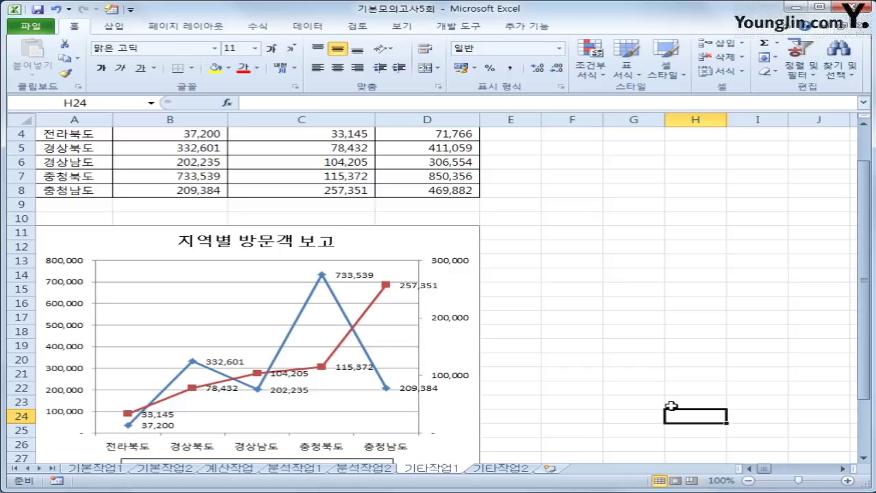
On the 기타작업2 sheet, turn on design mode and open the click event procedure of the 자전거구입 button
{"action": "left_click", "coordinate": [505, 469]}
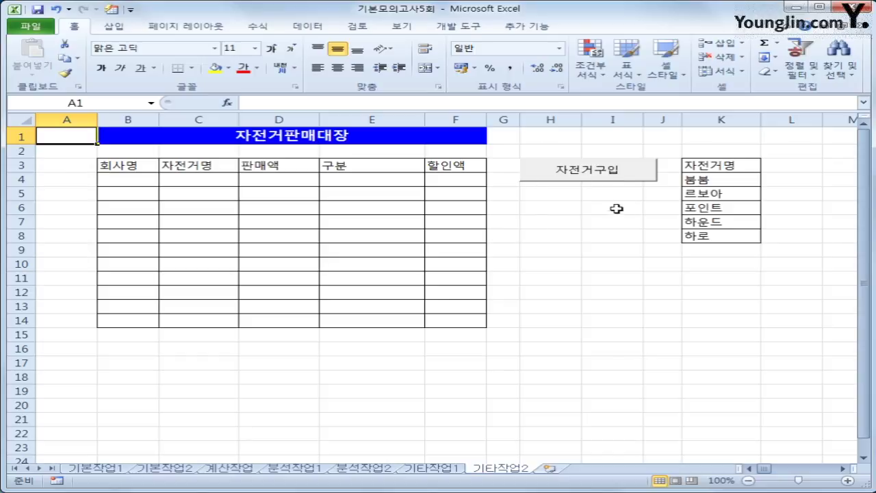
{"action": "left_click", "coordinate": [460, 27]}
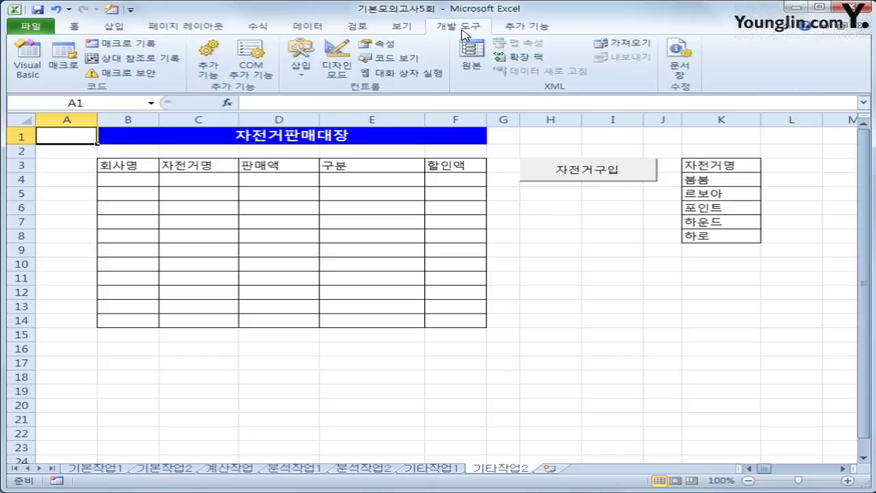
{"action": "left_click", "coordinate": [340, 73]}
{"action": "left_click", "coordinate": [613, 177]}
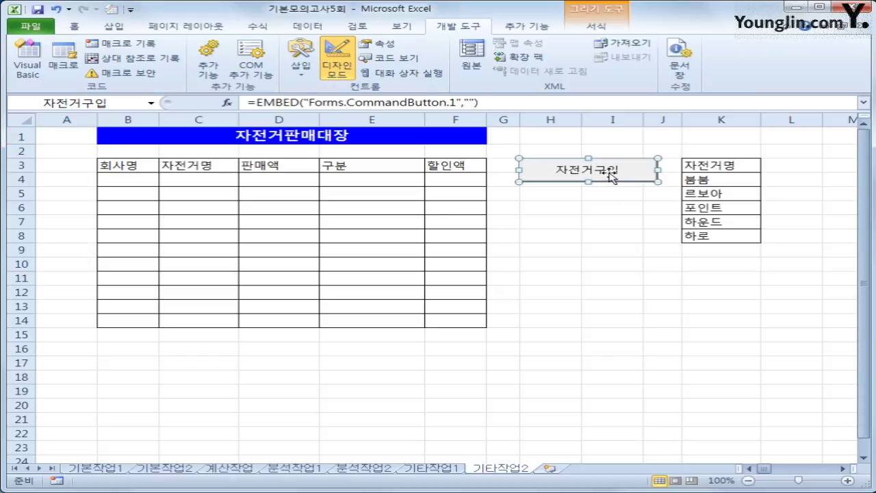
{"action": "double_click", "coordinate": [613, 177]}
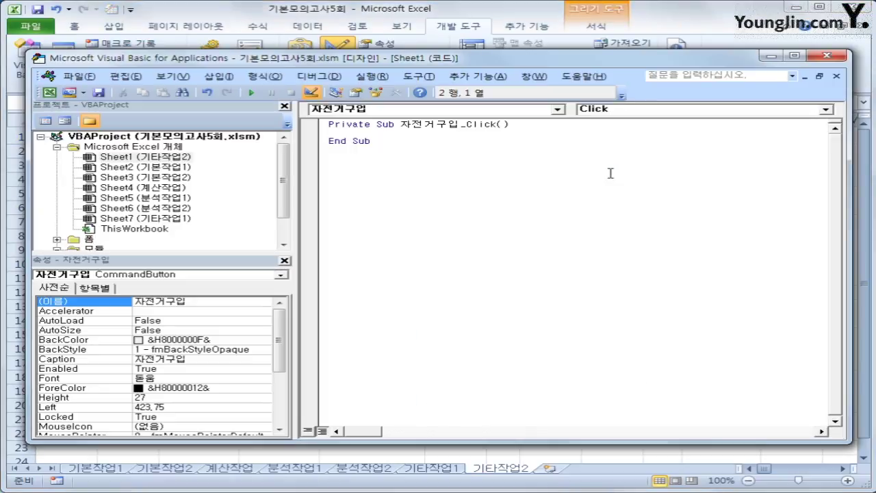
Enter 자전거판매관리.Show in the 자전거구입_Click procedure to display the form
{"action": "key", "text": "Tab"}
{"action": "type", "text": "자전거ㅍ"}
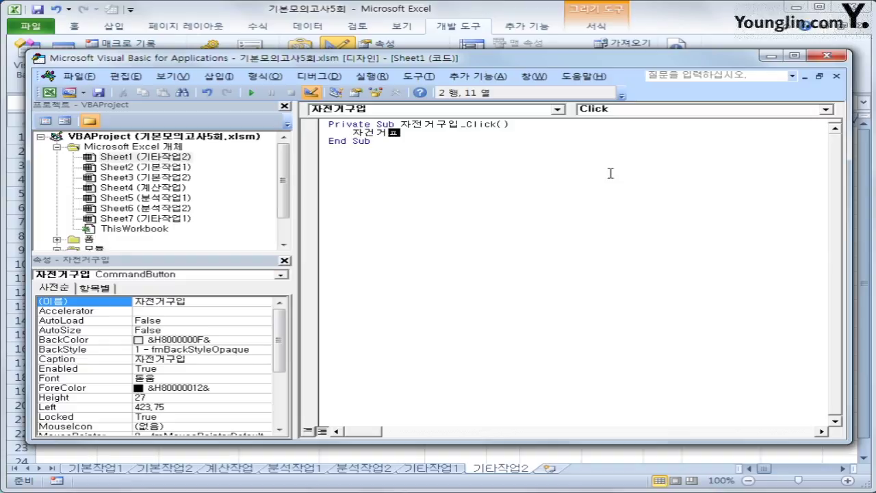
{"action": "type", "text": "판매관리.show"}
{"action": "key", "text": "Down"}
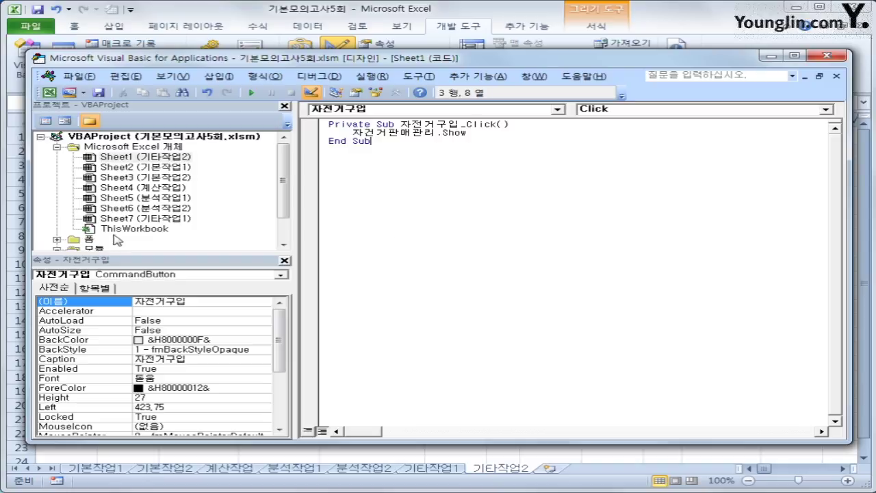
Expand the project's forms folder and open the code of the 자전거판매관리 form
{"action": "left_click", "coordinate": [98, 241]}
{"action": "double_click", "coordinate": [98, 241]}
{"action": "left_click", "coordinate": [127, 239]}
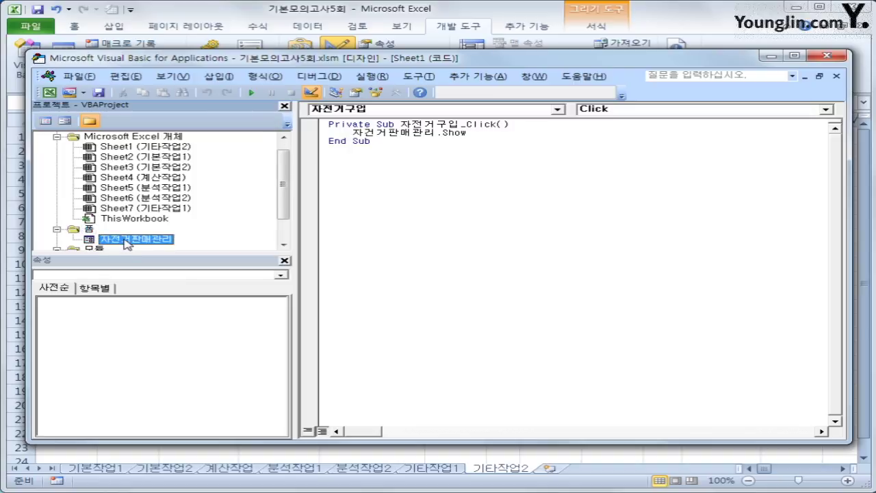
{"action": "left_click", "coordinate": [45, 122]}
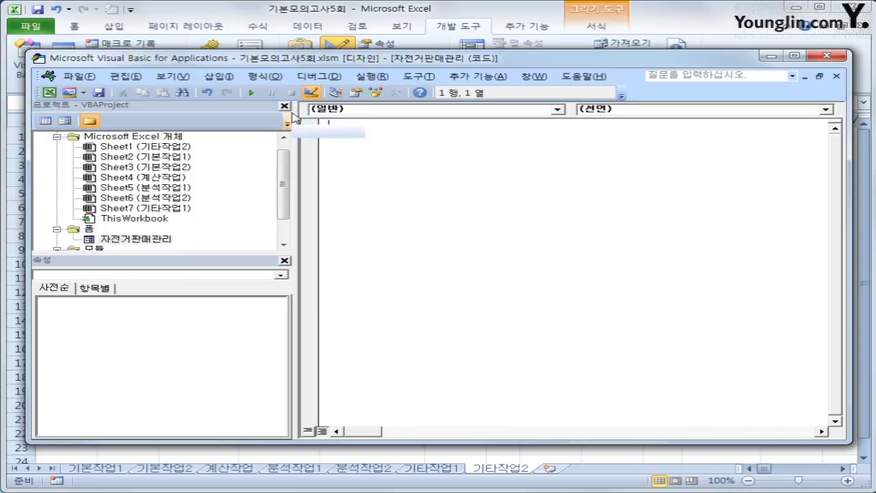
Create the Initialize event procedure for UserForm in the form's code
{"action": "left_click", "coordinate": [371, 111]}
{"action": "scroll", "coordinate": [548, 168], "scroll_direction": "down", "scroll_amount": 1}
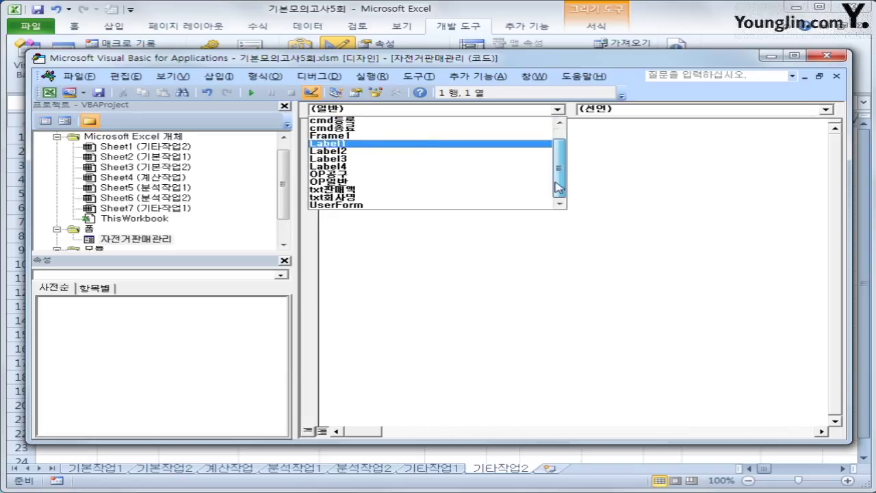
{"action": "left_click", "coordinate": [483, 204]}
{"action": "left_click", "coordinate": [636, 111]}
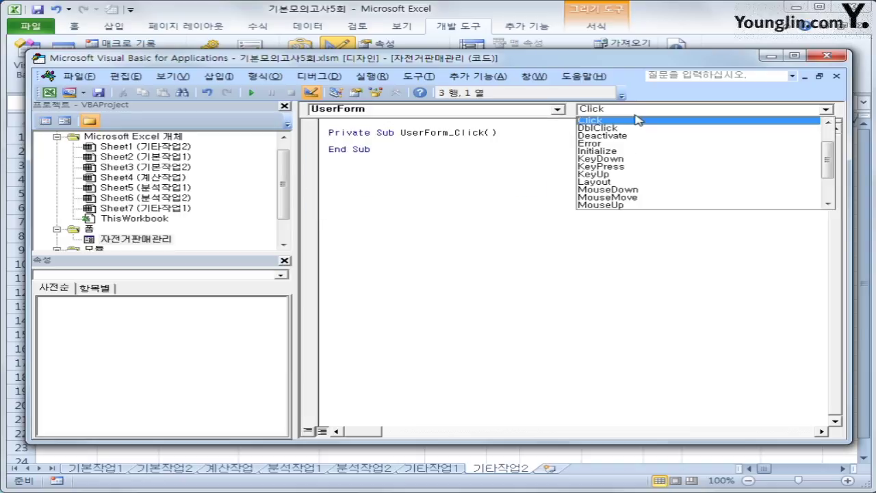
{"action": "left_click", "coordinate": [619, 155]}
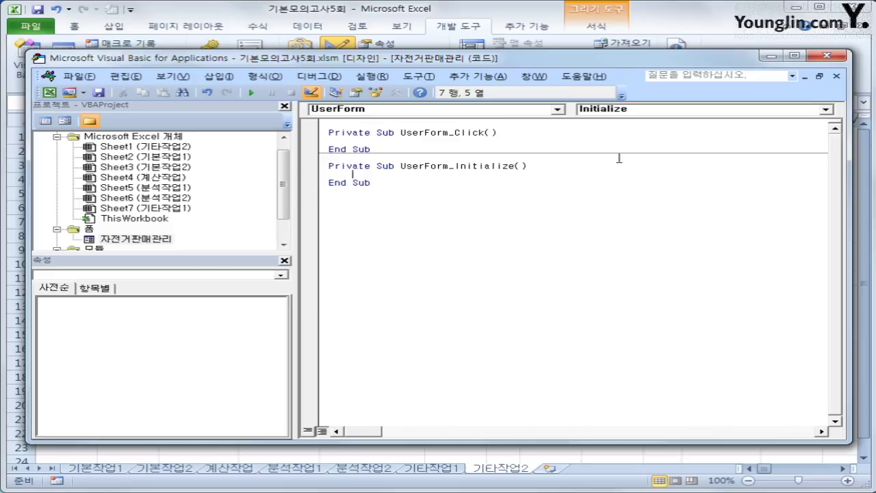
Set the row source of cmb자전거명 to "K4:K8" in the UserForm_Initialize procedure
{"action": "type", "text": "cmb자거"}
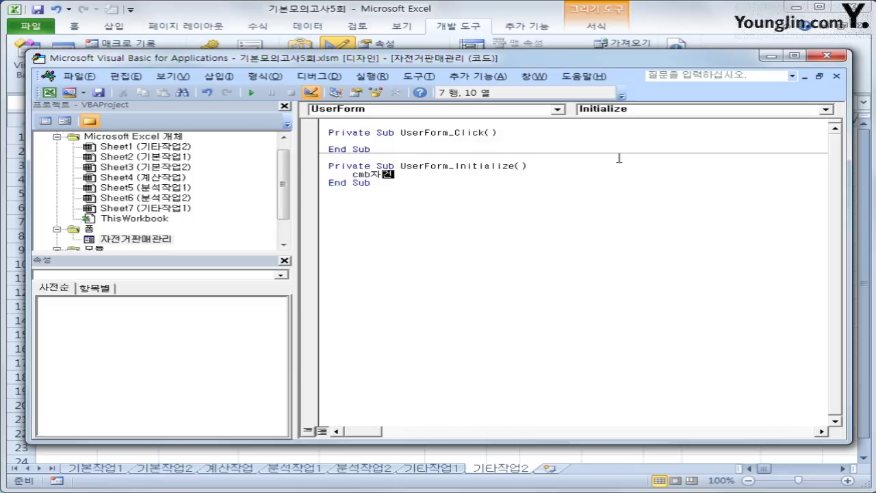
{"action": "key", "text": "BackSpace"}
{"action": "type", "text": "전거명."}
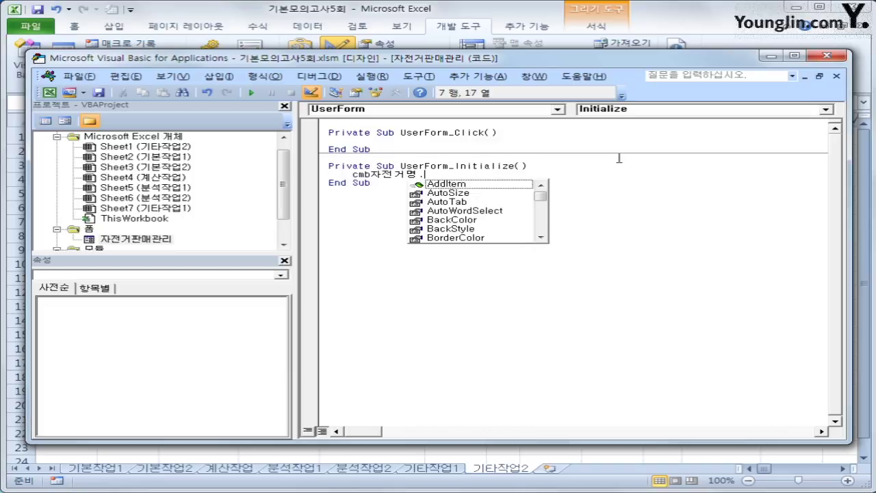
{"action": "type", "text": "RowSource"}
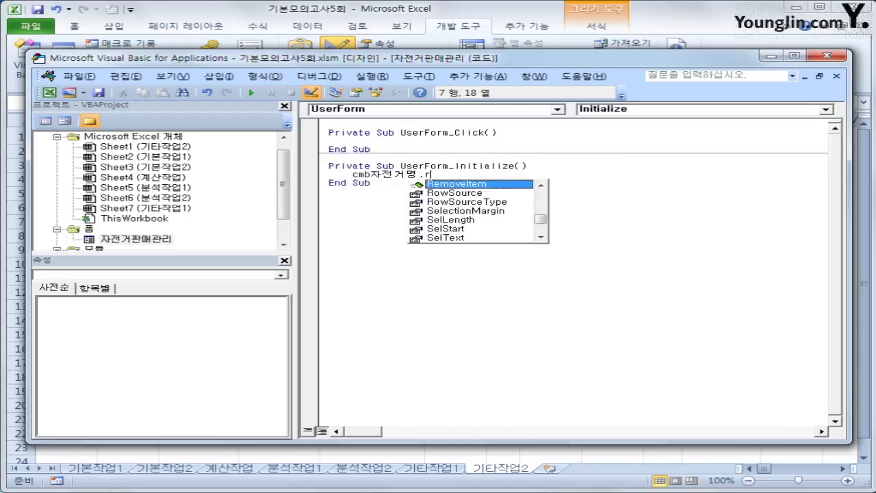
{"action": "key", "text": "Tab"}
{"action": "type", "text": "=\""}
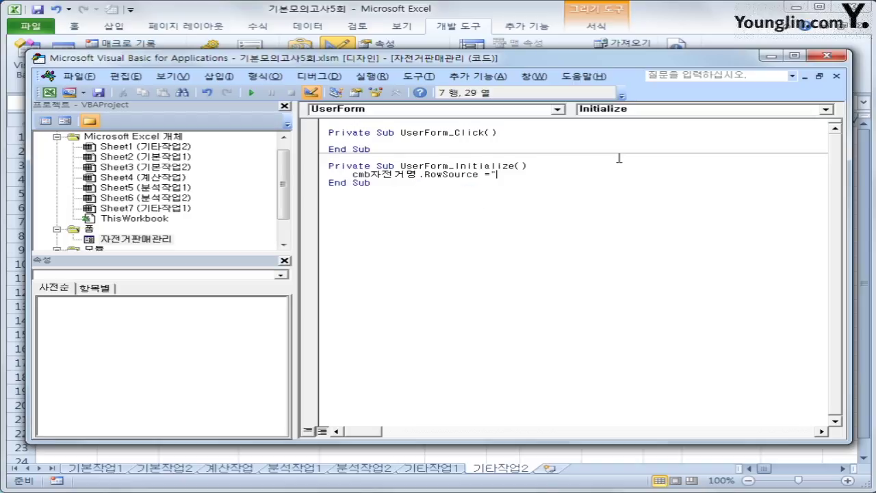
{"action": "type", "text": "ㅏ"}
{"action": "type", "text": "K4:K8"}
{"action": "type", "text": "\""}
{"action": "key", "text": "Down"}
Create the click event procedure of cmd종료 and enter Unload Me to close the form
{"action": "left_click", "coordinate": [479, 112]}
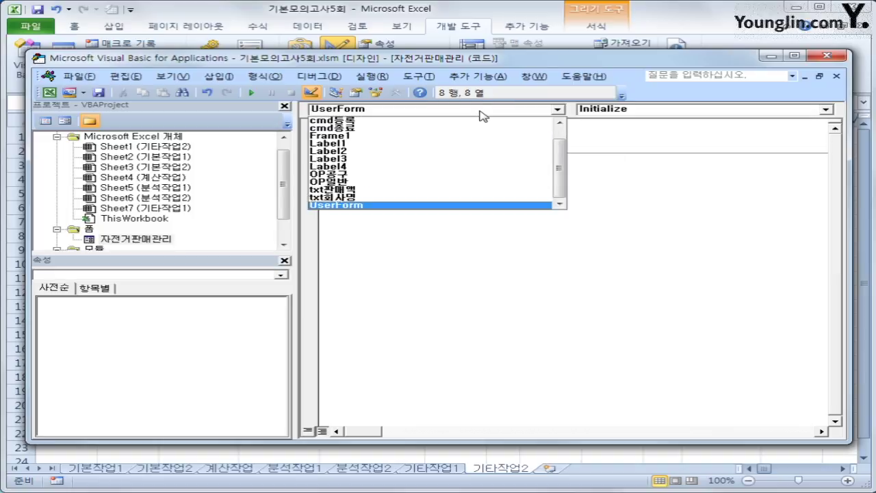
{"action": "left_click", "coordinate": [476, 129]}
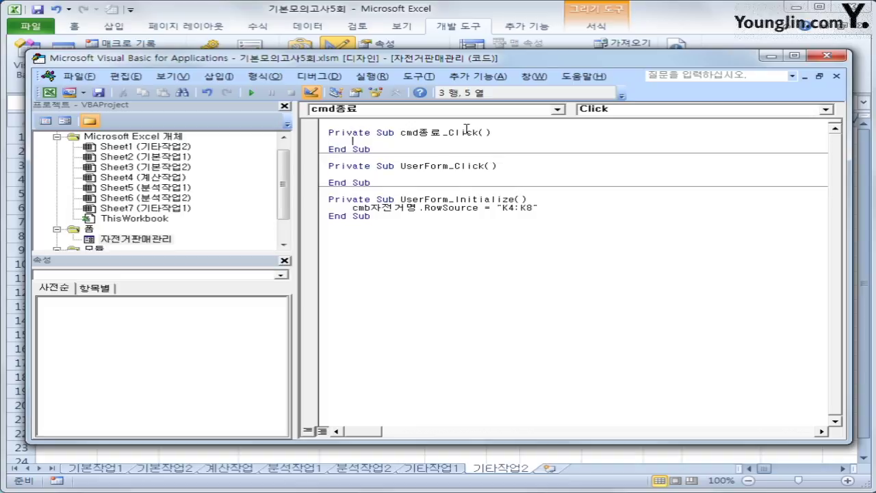
{"action": "type", "text": "unload m"}
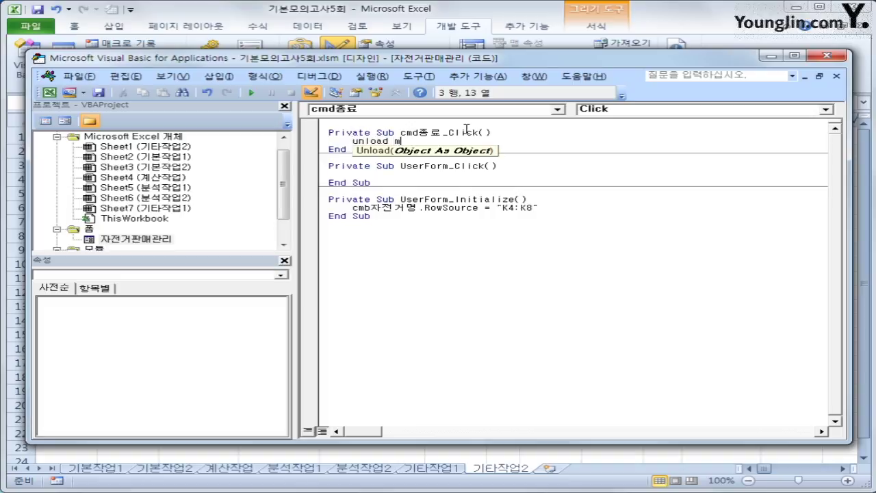
{"action": "type", "text": "e"}
{"action": "key", "text": "Return"}
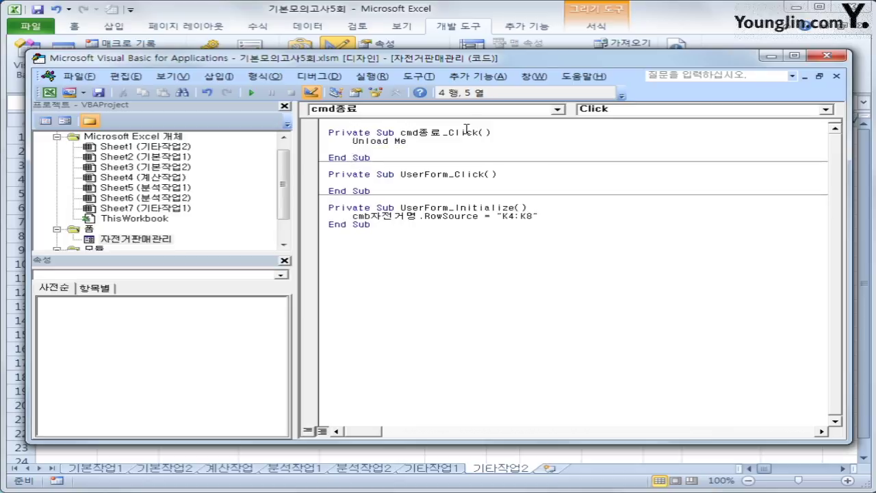
Add a MsgBox line with the text "수고하셨습니다." below Unload Me in the cmd종료_Click procedure
{"action": "type", "text": "ms"}
{"action": "type", "text": "go"}
{"action": "type", "text": "ox \""}
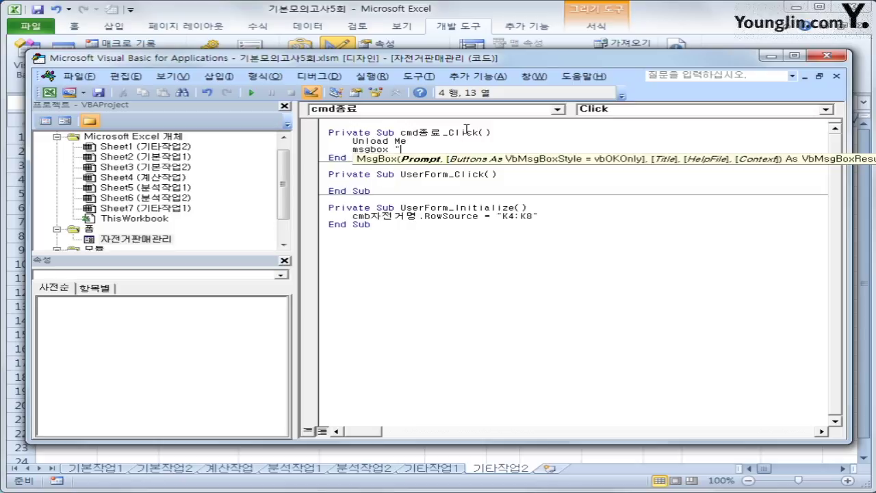
{"action": "type", "text": "수고하셨습ㄴ니다"}
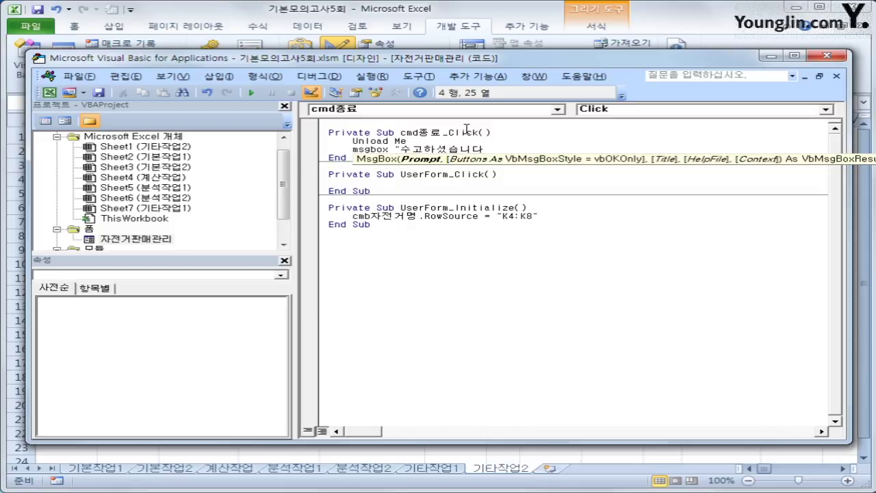
{"action": "type", "text": ".\""}
{"action": "key", "text": "Down"}
{"action": "key", "text": "Up"}
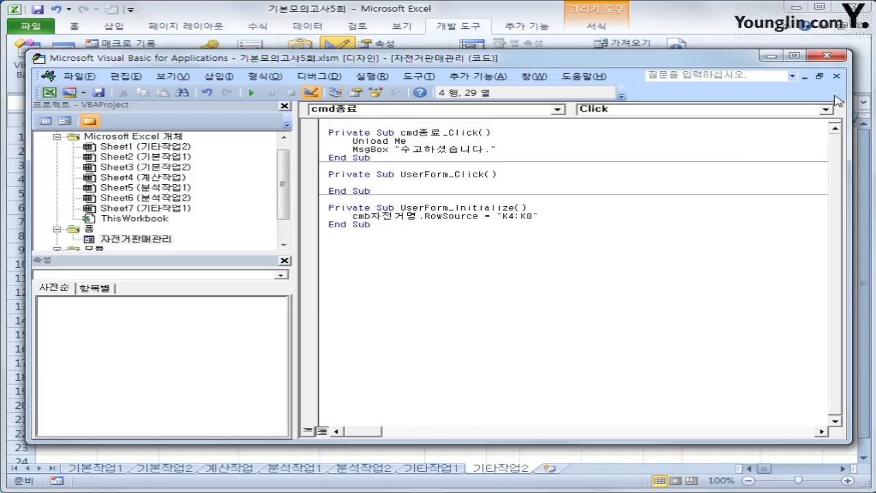
Close the code editor and turn off design mode on the 기타작업2 sheet
{"action": "left_click", "coordinate": [827, 54]}
{"action": "left_click", "coordinate": [330, 68]}
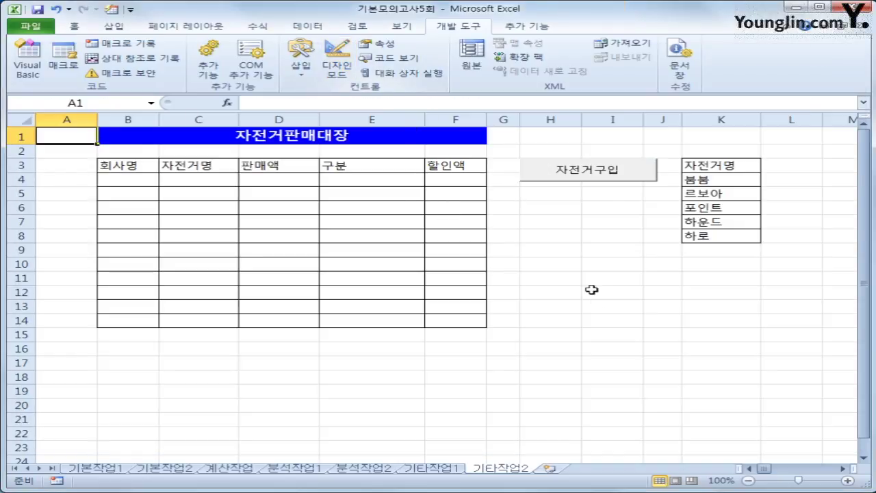
{"action": "left_click", "coordinate": [610, 318]}
{"action": "left_click", "coordinate": [121, 165]}
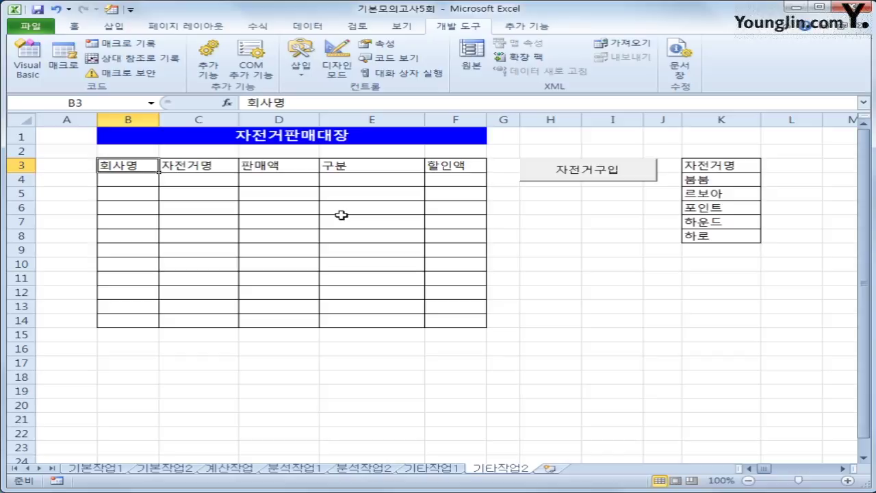
{"action": "left_click", "coordinate": [116, 144]}
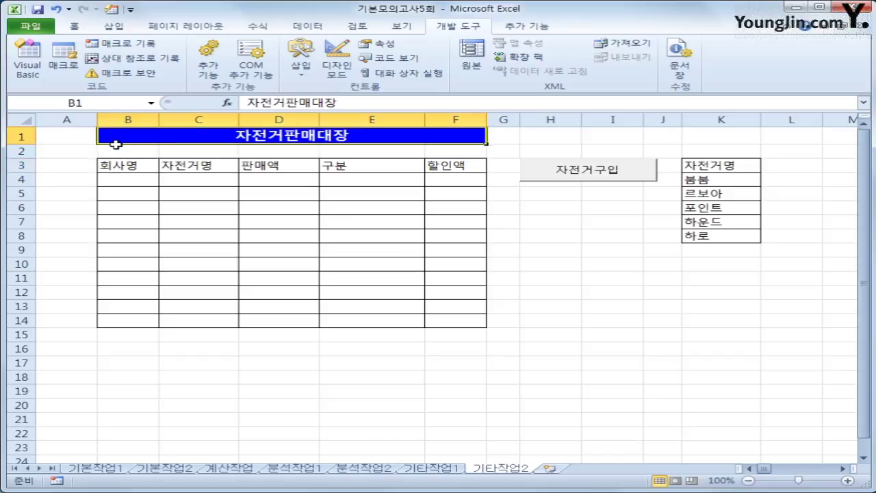
{"action": "left_click_drag", "start_coordinate": [116, 144], "coordinate": [117, 147]}
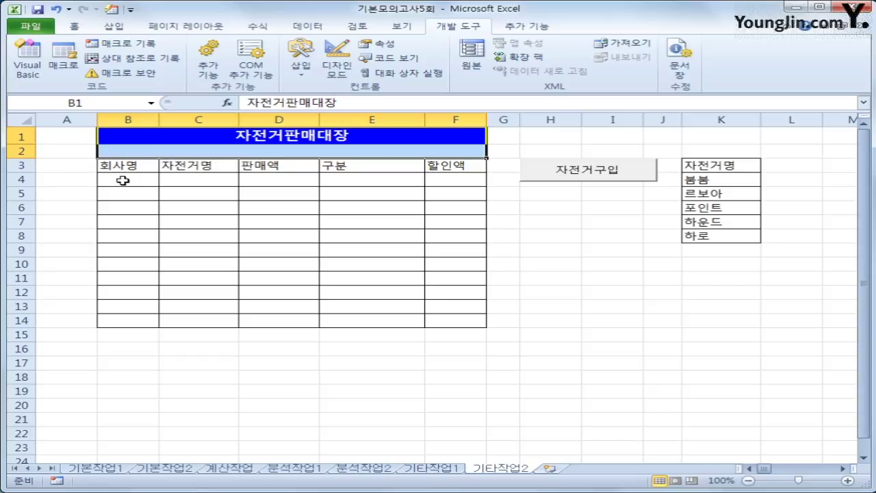
{"action": "left_click", "coordinate": [123, 180]}
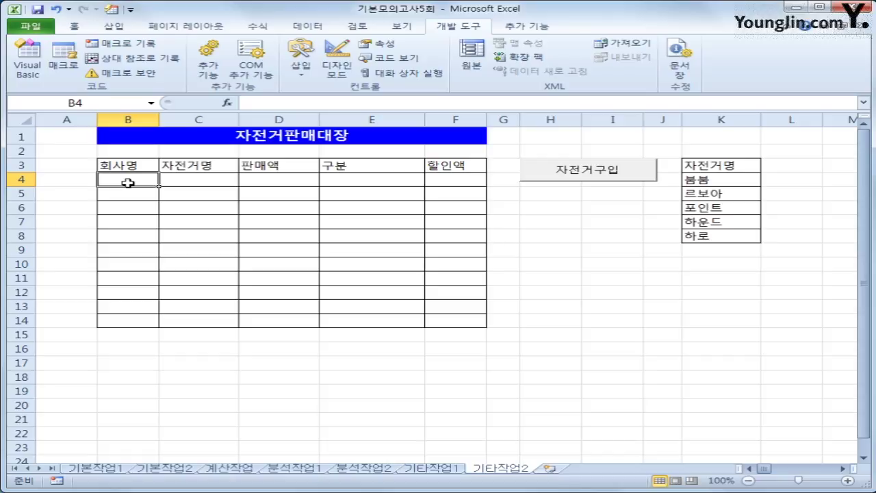
Run the 자전거구입 button, correct the form name in its procedure to 자전거판매관리 while debugging, and reset the code
{"action": "left_click", "coordinate": [596, 171]}
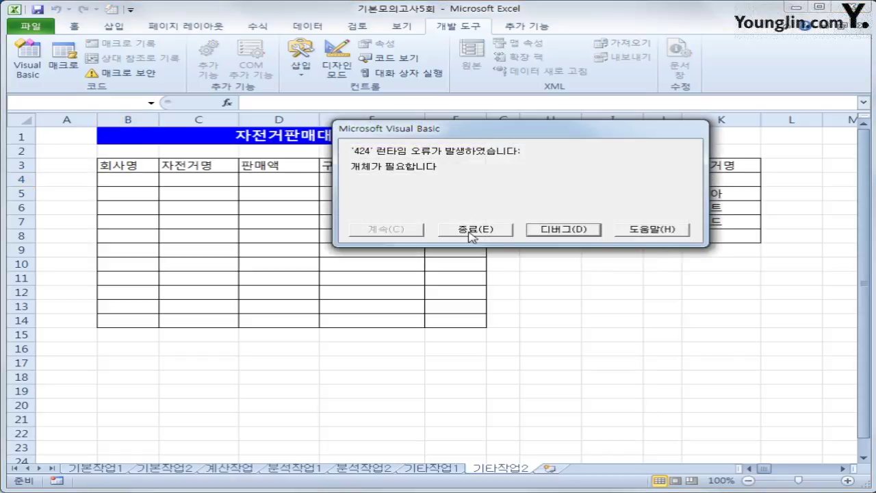
{"action": "left_click", "coordinate": [540, 231]}
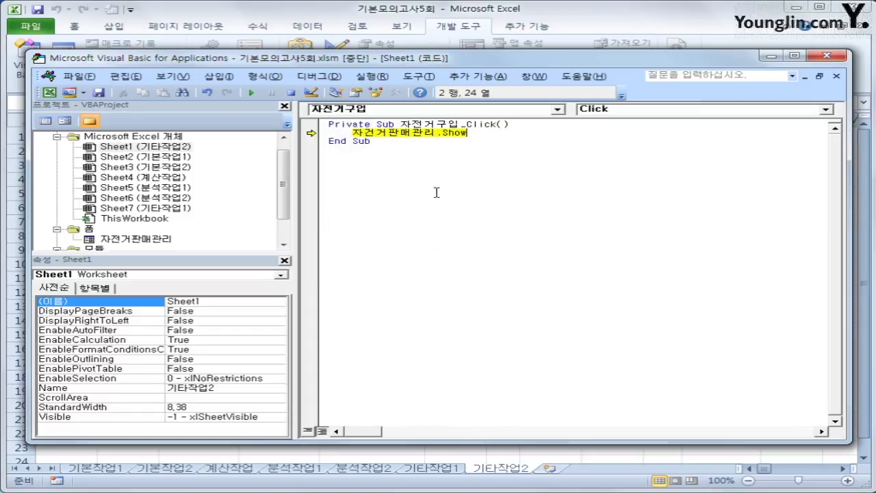
{"action": "left_click", "coordinate": [361, 136]}
{"action": "key", "text": "Hangul"}
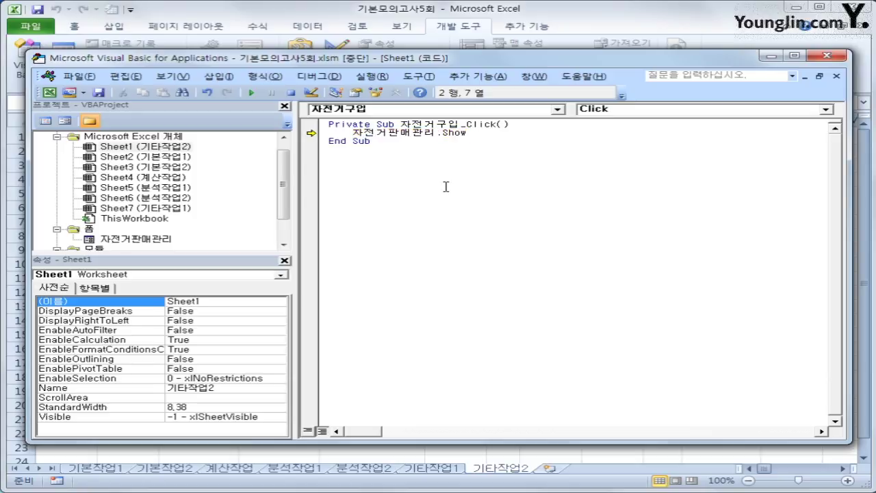
{"action": "left_click", "coordinate": [291, 93]}
{"action": "left_click", "coordinate": [827, 55]}
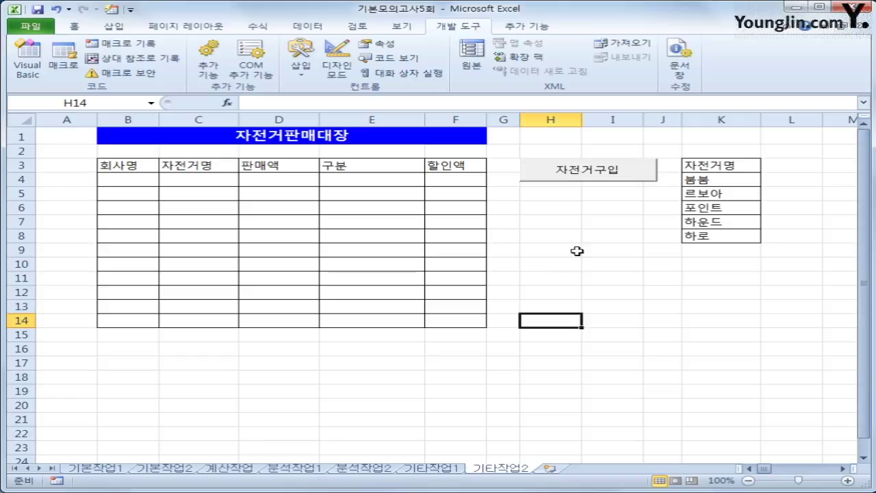
Test the 자전거판매관리 form from the 자전거구입 button by choosing 붐붐 and the 일반 option, and close the form
{"action": "left_click", "coordinate": [587, 171]}
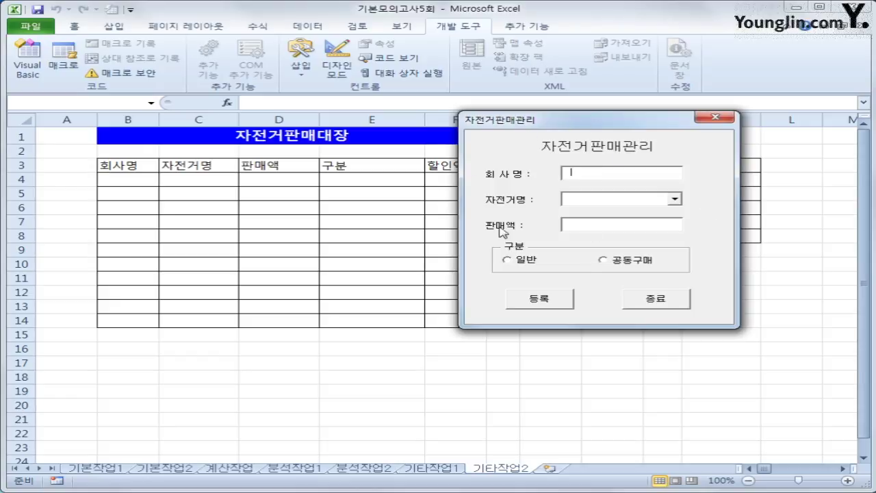
{"action": "left_click_drag", "start_coordinate": [583, 124], "coordinate": [490, 210]}
{"action": "left_click", "coordinate": [583, 287]}
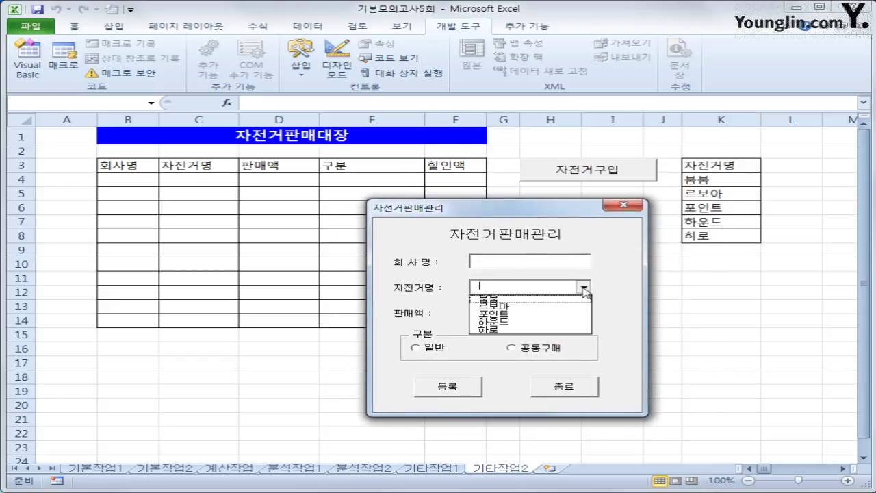
{"action": "left_click", "coordinate": [547, 296]}
{"action": "left_click", "coordinate": [527, 312]}
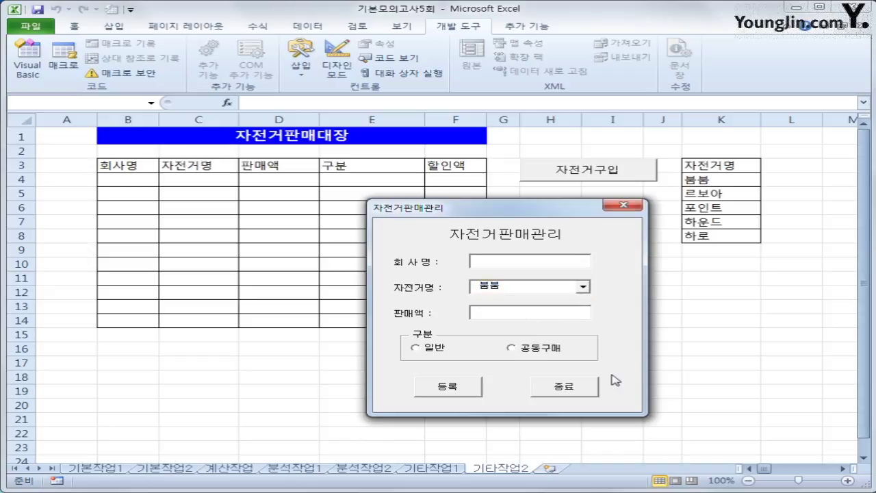
{"action": "left_click", "coordinate": [429, 350]}
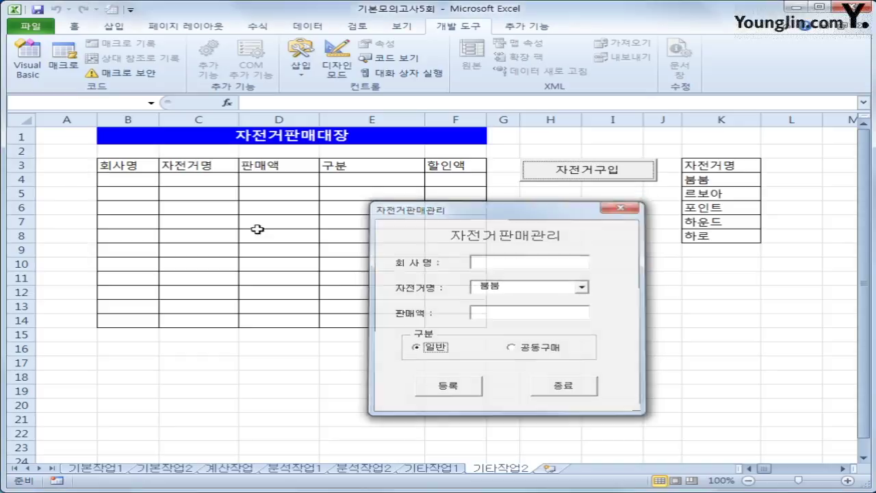
{"action": "left_click", "coordinate": [624, 205]}
{"action": "left_click", "coordinate": [103, 167]}
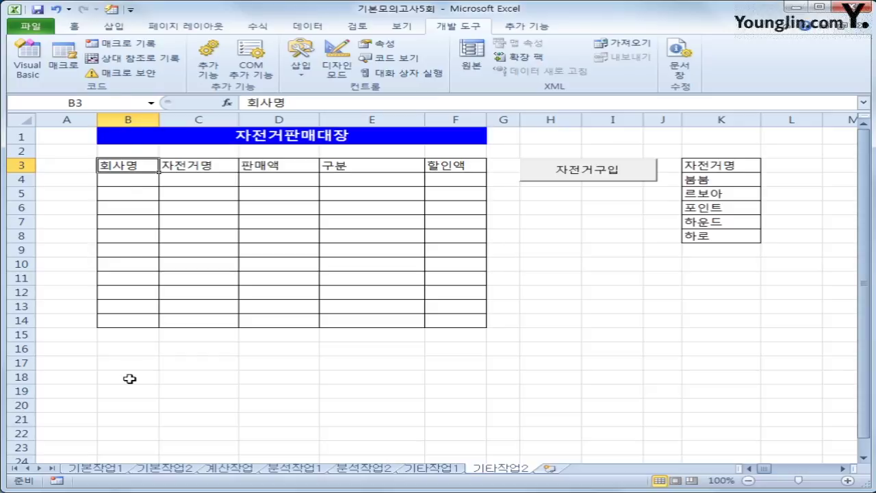
{"action": "left_click", "coordinate": [202, 171]}
{"action": "left_click", "coordinate": [271, 167]}
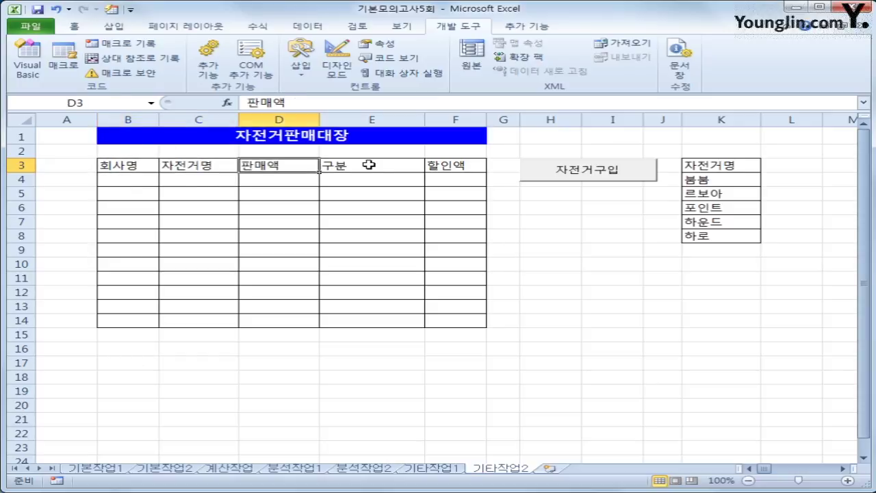
{"action": "left_click", "coordinate": [369, 165]}
{"action": "left_click", "coordinate": [449, 163]}
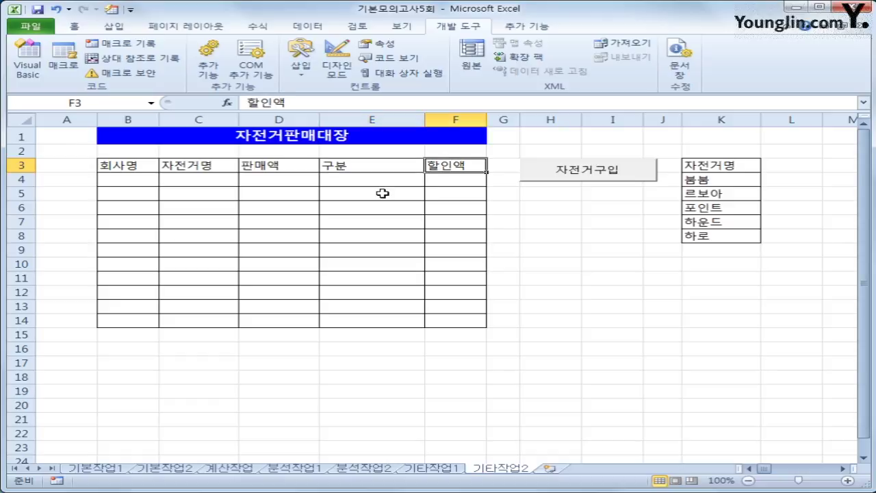
Reopen the code of the 자전거판매관리 form and create the click event procedure of cmd등록
{"action": "left_click", "coordinate": [27, 65]}
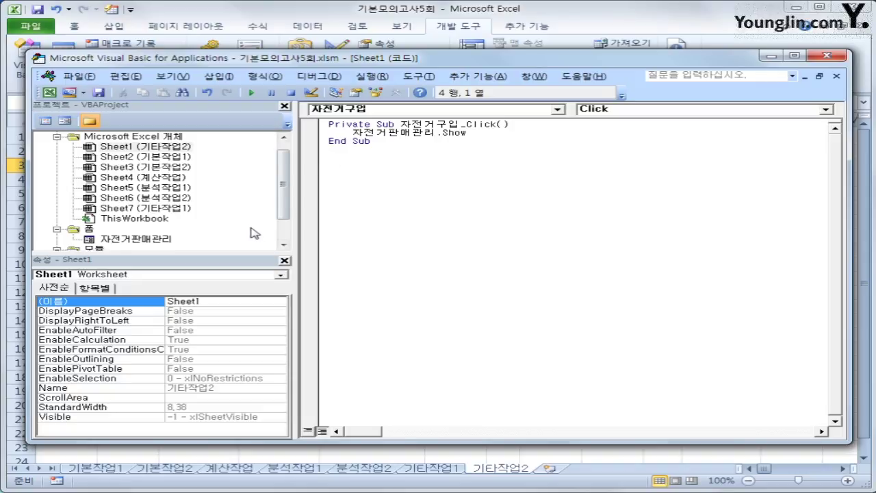
{"action": "left_click", "coordinate": [141, 239]}
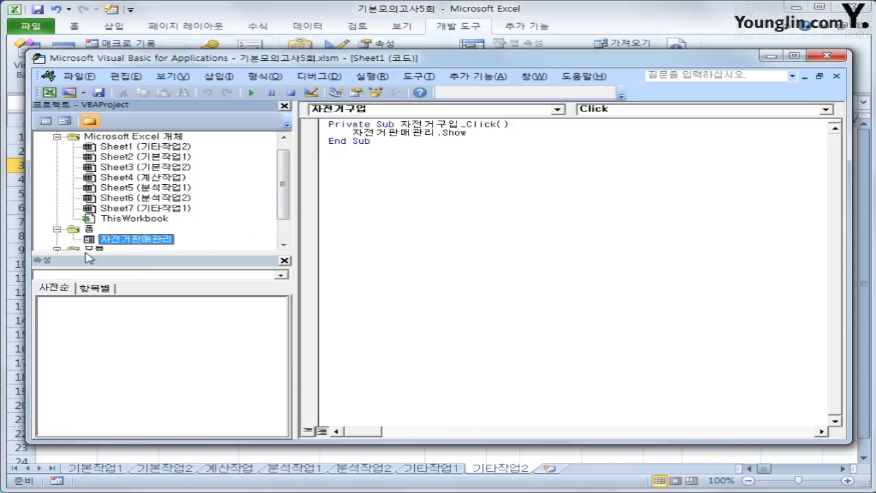
{"action": "left_click", "coordinate": [45, 120]}
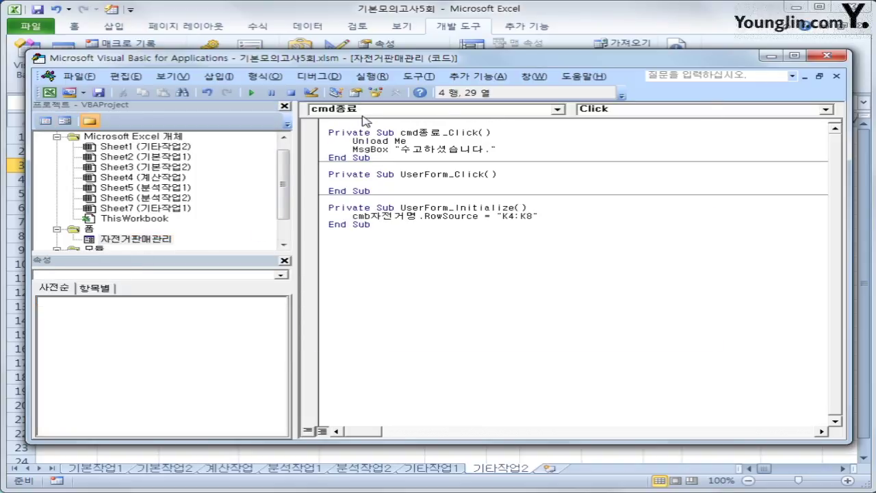
{"action": "left_click", "coordinate": [370, 109]}
{"action": "left_click", "coordinate": [373, 121]}
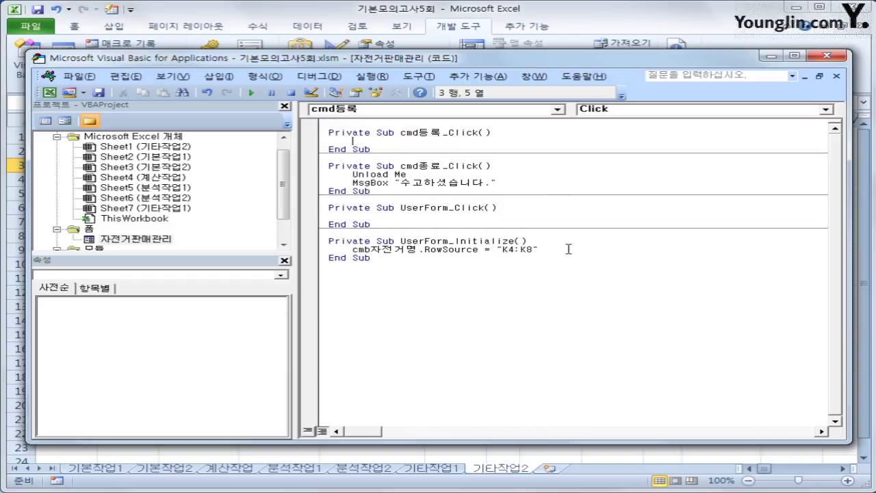
In the cmd등록 click procedure, set i to Range("B3").CurrentRegion.Rows.Count + 3
{"action": "type", "text": "ㅏ"}
{"action": "type", "text": "=range("}
{"action": "type", "text": "\""}
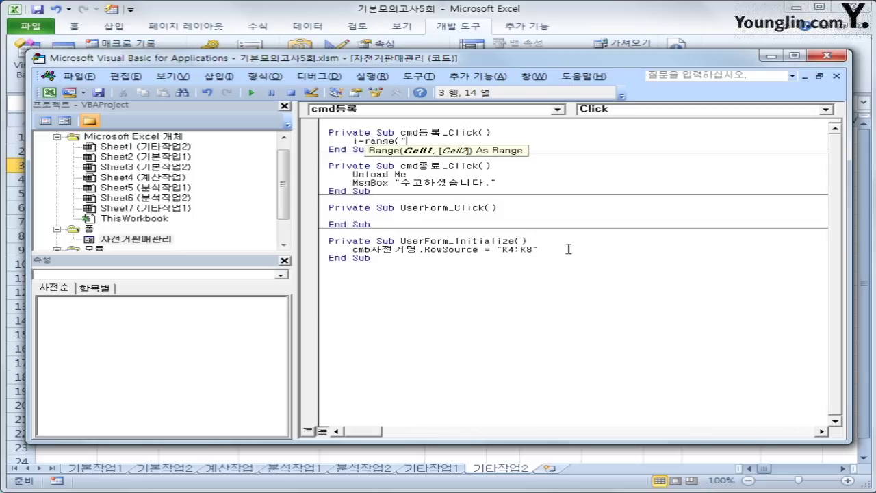
{"action": "type", "text": "B3\").cu"}
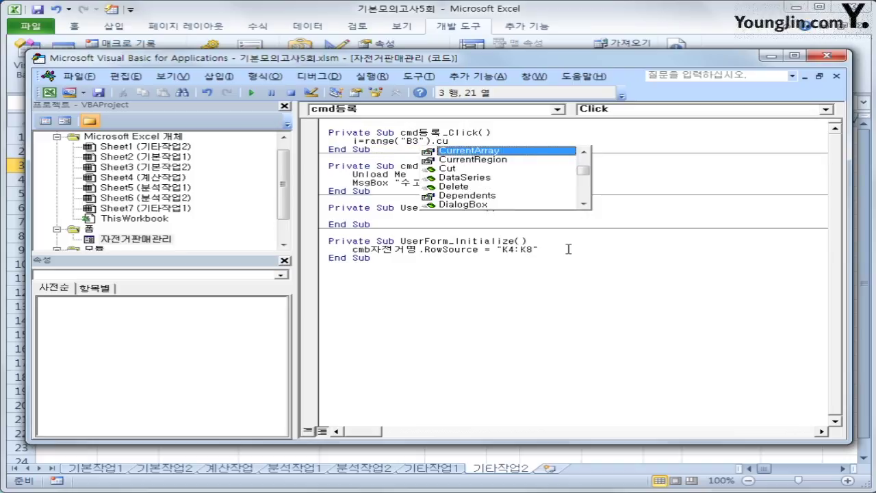
{"action": "key", "text": "Down"}
{"action": "key", "text": "Tab"}
{"action": "type", "text": ".ro"}
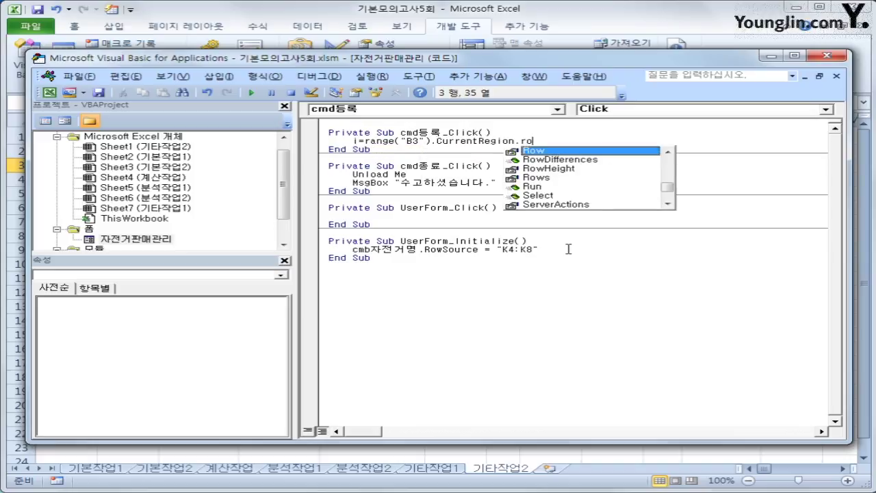
{"action": "type", "text": "ws.count "}
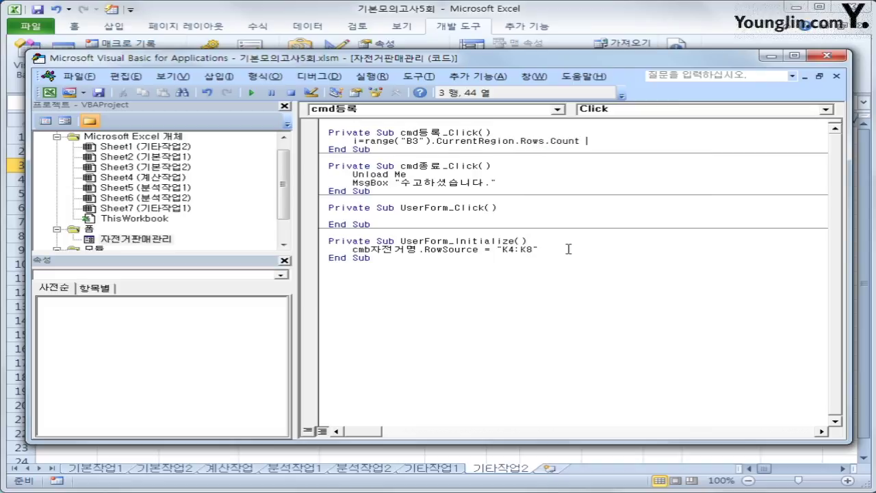
{"action": "type", "text": "+ 3"}
{"action": "key", "text": "Return"}
{"action": "key", "text": "Return"}
Add the line Cells(i, 2) = txt회사명 below the row calculation
{"action": "type", "text": "cel"}
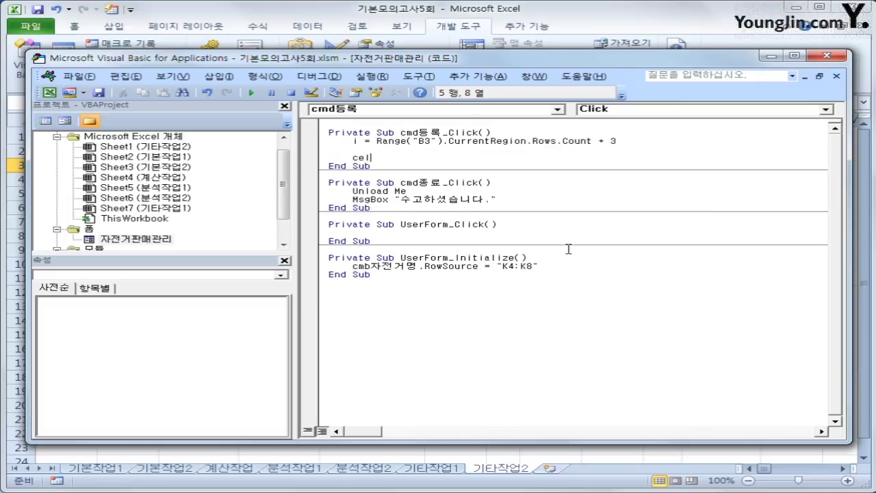
{"action": "type", "text": "ls(i,2) =txt회사"}
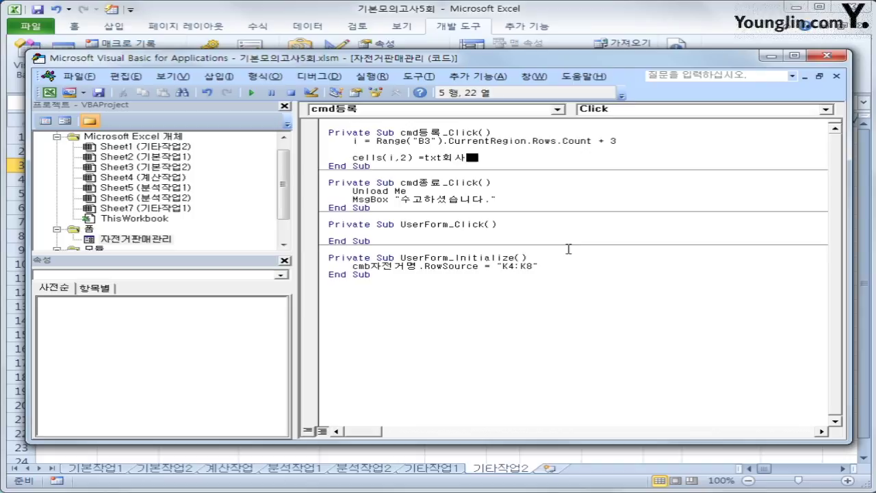
{"action": "type", "text": "명"}
{"action": "key", "text": "Return"}
Duplicate the company name line and change the copy to Cells(i, 3) = cmb자전거명
{"action": "key", "text": "Up"}
{"action": "key", "text": "shift+End"}
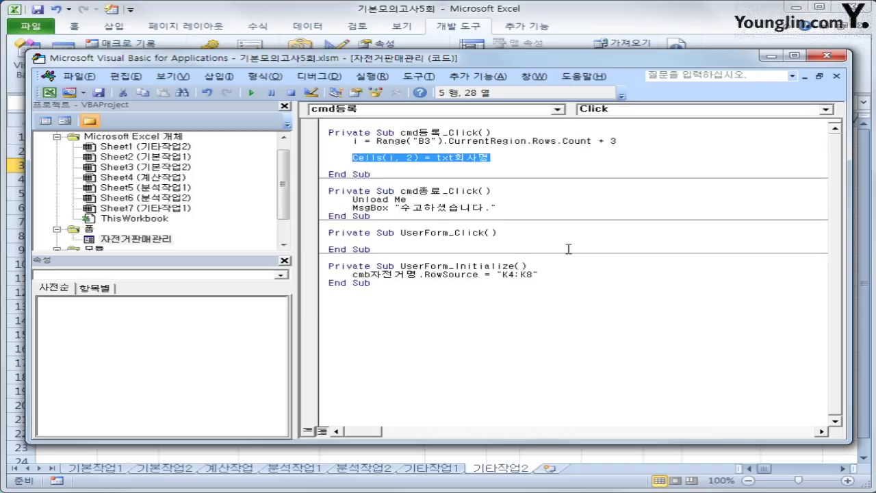
{"action": "key", "text": "ctrl+c"}
{"action": "key", "text": "Down"}
{"action": "key", "text": "ctrl+v"}
{"action": "key", "text": "Return"}
{"action": "key", "text": "Up"}
{"action": "key", "text": "End"}
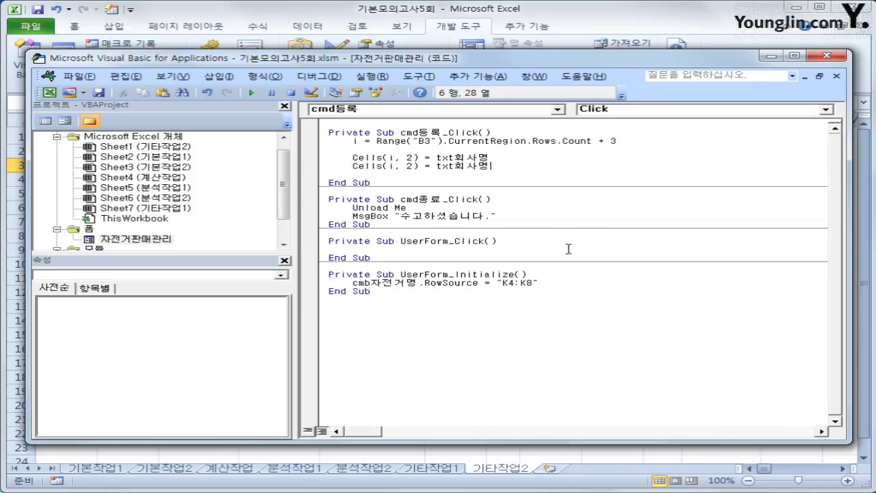
{"action": "key", "text": "Left"}
{"action": "key", "text": "Left"}
{"action": "key", "text": "Left"}
{"action": "key", "text": "Left"}
{"action": "key", "text": "Left"}
{"action": "key", "text": "Left"}
{"action": "key", "text": "Left"}
{"action": "key", "text": "Left"}
{"action": "key", "text": "Left"}
{"action": "key", "text": "Left"}
{"action": "key", "text": "Left"}
{"action": "key", "text": "Delete"}
{"action": "type", "text": "3"}
{"action": "key", "text": "shift+End"}
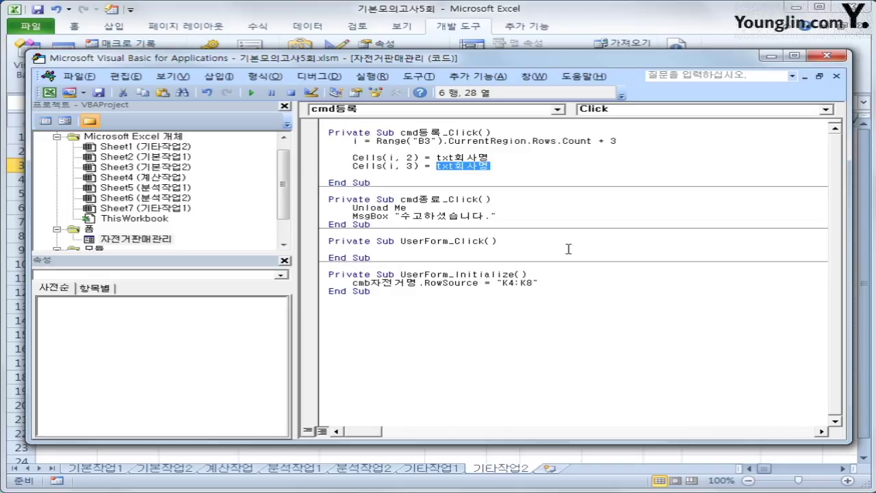
{"action": "type", "text": "cmb"}
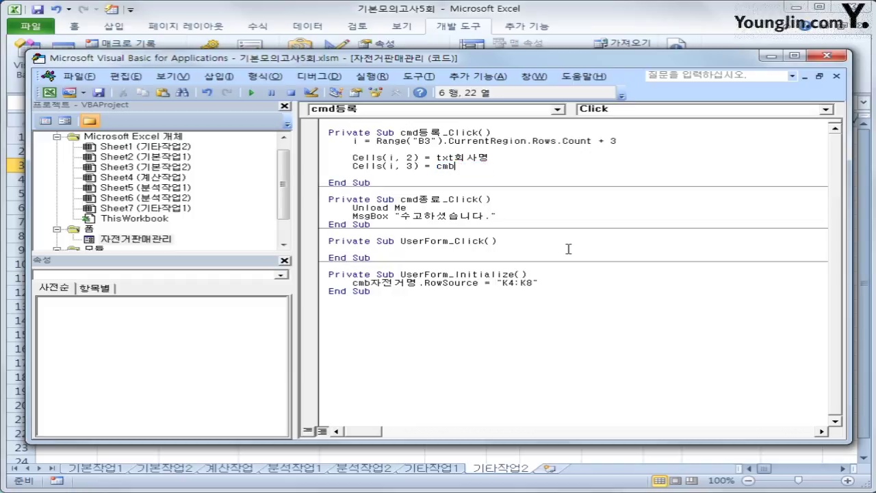
{"action": "type", "text": "자전거명"}
{"action": "key", "text": "Return"}
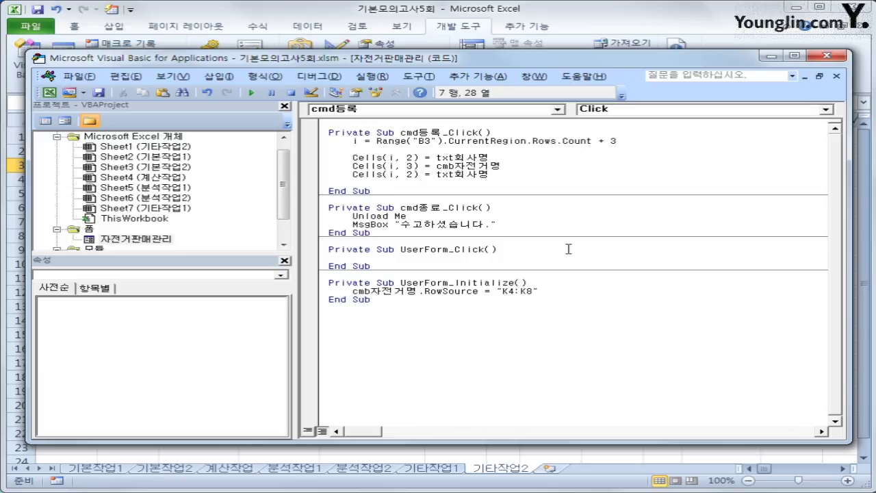
Add another copy of the company name line and change it to Cells(i, 4) = txt판매액.Value
{"action": "key", "text": "Left"}
{"action": "key", "text": "Left"}
{"action": "key", "text": "Left"}
{"action": "key", "text": "Left"}
{"action": "key", "text": "Left"}
{"action": "key", "text": "Left"}
{"action": "key", "text": "Left"}
{"action": "key", "text": "Left"}
{"action": "key", "text": "Left"}
{"action": "key", "text": "Left"}
{"action": "key", "text": "Left"}
{"action": "key", "text": "Delete"}
{"action": "type", "text": "4"}
{"action": "key", "text": "End"}
{"action": "key", "text": "BackSpace"}
{"action": "key", "text": "BackSpace"}
{"action": "key", "text": "BackSpace"}
{"action": "type", "text": "판매수"}
{"action": "key", "text": "BackSpace"}
{"action": "key", "text": "BackSpace"}
{"action": "key", "text": "BackSpace"}
{"action": "type", "text": "판매액.val"}
{"action": "key", "text": "Return"}
{"action": "key", "text": "Return"}
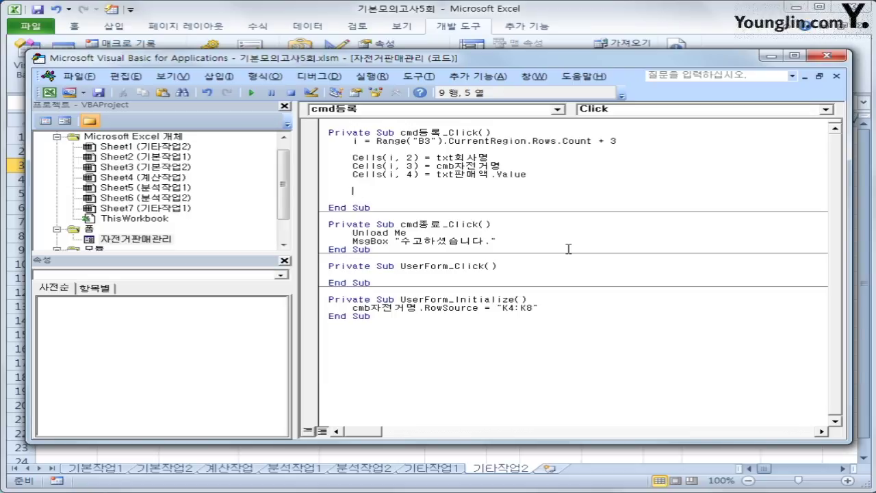
Start an If block with the condition OP일반 = True below the cell assignments
{"action": "type", "text": "if op일반 = ㅅ"}
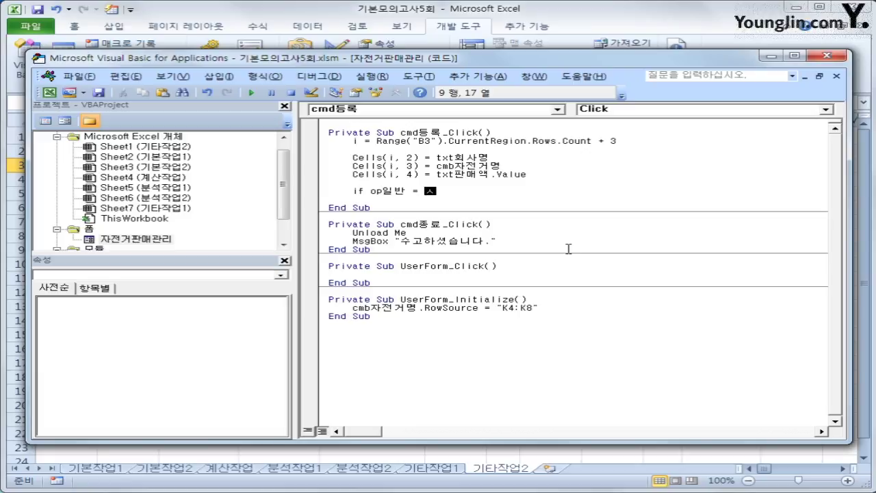
{"action": "key", "text": "BackSpace"}
{"action": "key", "text": "Hangul"}
{"action": "type", "text": "true then"}
{"action": "key", "text": "Return"}
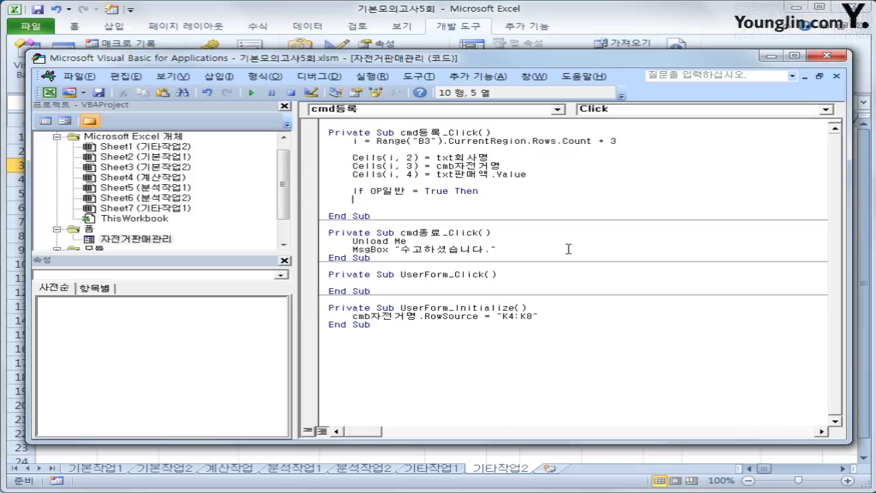
Inside the If block, add the indented line Cells(i, 5) = "일반" from the copied assignment
{"action": "key", "text": "ctrl+v"}
{"action": "key", "text": "Left"}
{"action": "key", "text": "Left"}
{"action": "key", "text": "Left"}
{"action": "key", "text": "Left"}
{"action": "key", "text": "Left"}
{"action": "key", "text": "Left"}
{"action": "key", "text": "Left"}
{"action": "key", "text": "Left"}
{"action": "key", "text": "Left"}
{"action": "key", "text": "Left"}
{"action": "key", "text": "Left"}
{"action": "key", "text": "Left"}
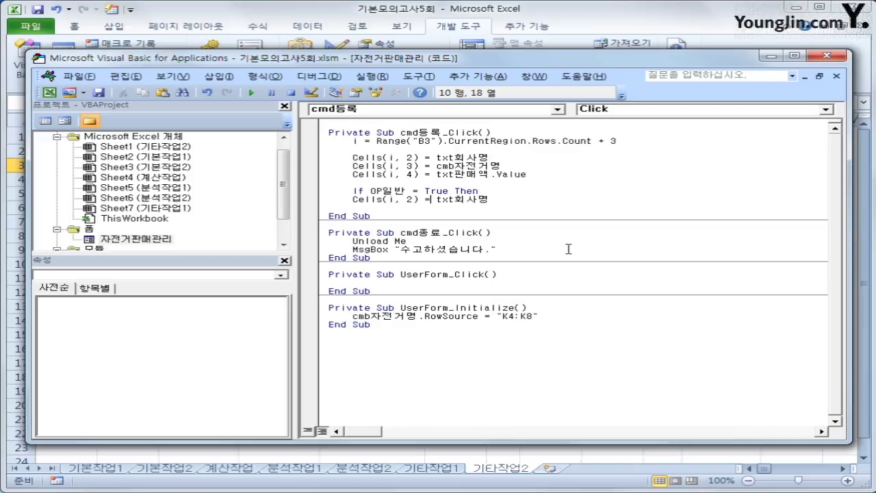
{"action": "key", "text": "Delete"}
{"action": "type", "text": "5"}
{"action": "key", "text": "Home"}
{"action": "key", "text": "Tab"}
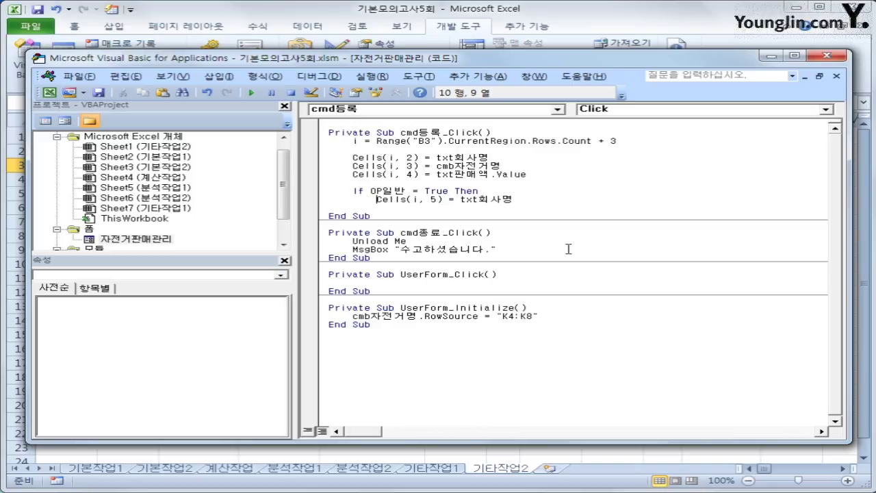
{"action": "key", "text": "End"}
{"action": "key", "text": "ctrl+shift+Left"}
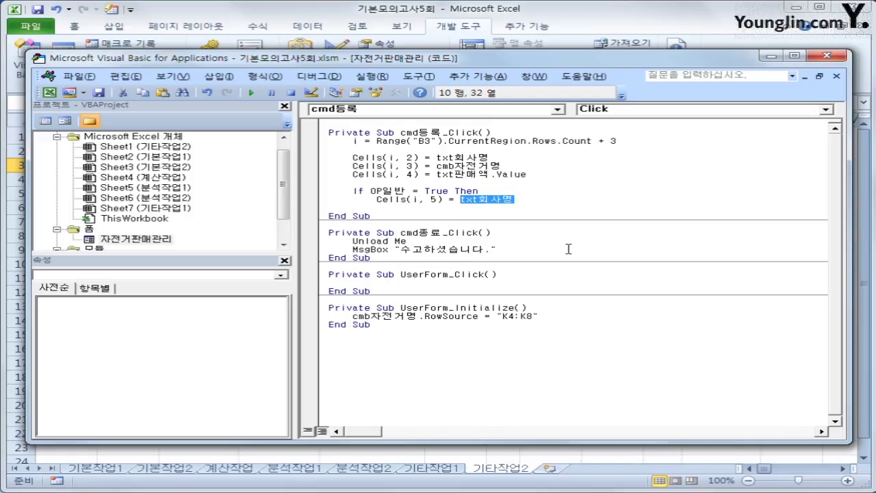
{"action": "type", "text": "\""}
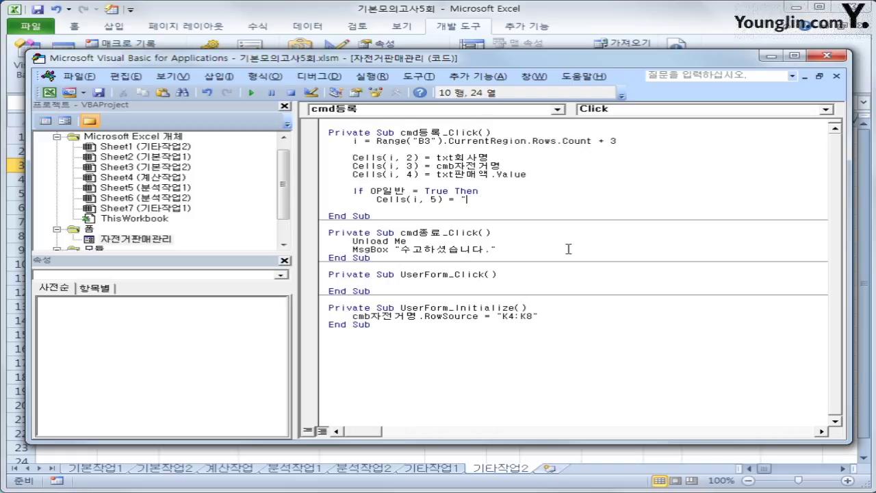
{"action": "type", "text": "d일반\""}
{"action": "key", "text": "Return"}
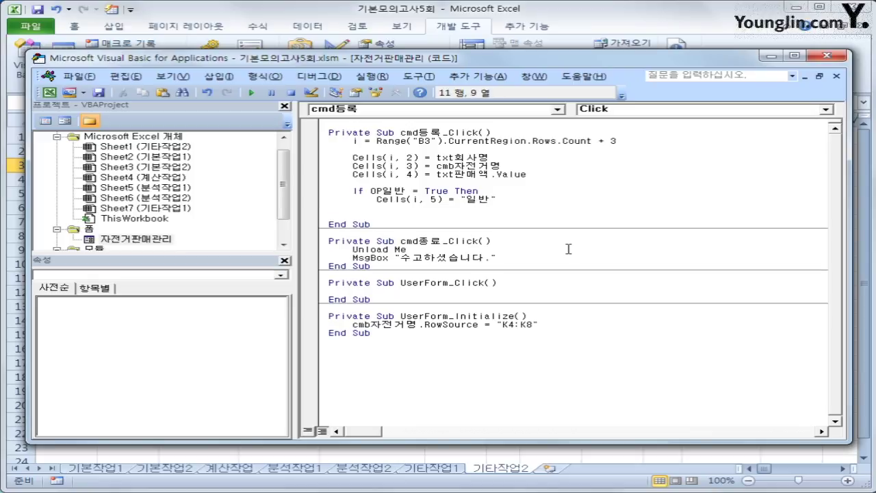
Add the discount line Cells(i, 6) = Cells(i, 4) * 0.03 to the 일반 branch
{"action": "type", "text": "Cells(i, 2) = txt회사명"}
{"action": "key", "text": "Left"}
{"action": "key", "text": "Left"}
{"action": "key", "text": "Left"}
{"action": "key", "text": "Left"}
{"action": "key", "text": "Left"}
{"action": "key", "text": "Left"}
{"action": "key", "text": "Left"}
{"action": "key", "text": "Left"}
{"action": "key", "text": "Left"}
{"action": "key", "text": "Left"}
{"action": "key", "text": "Left"}
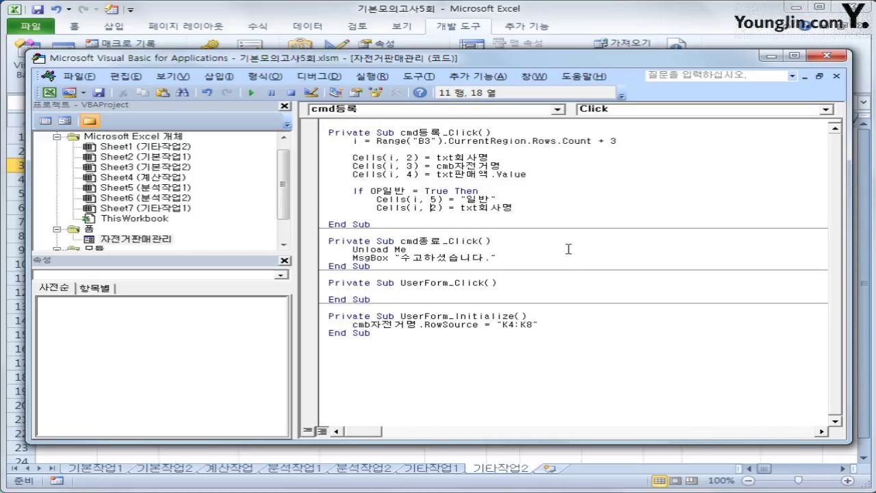
{"action": "key", "text": "Delete"}
{"action": "type", "text": "6"}
{"action": "key", "text": "End"}
{"action": "key", "text": "shift+Left"}
{"action": "key", "text": "shift+Left"}
{"action": "key", "text": "shift+Left"}
{"action": "key", "text": "shift+Left"}
{"action": "key", "text": "shift+Left"}
{"action": "key", "text": "shift+Left"}
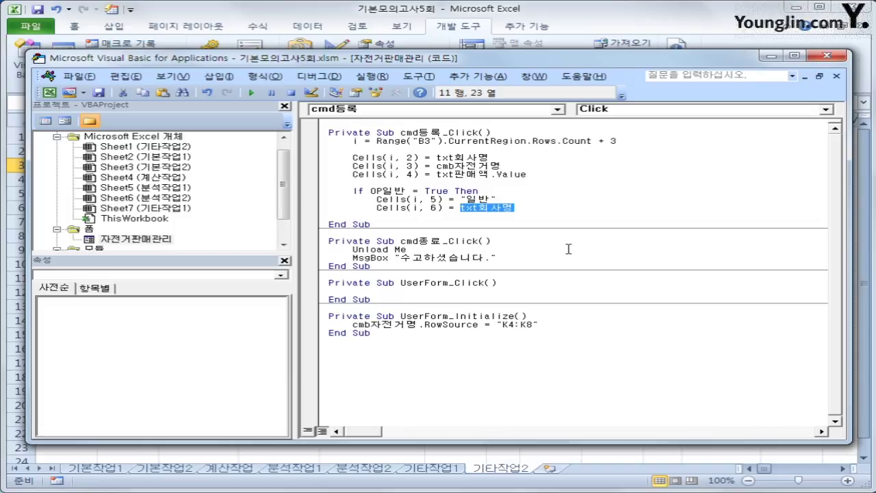
{"action": "type", "text": "ㅅㅌ"}
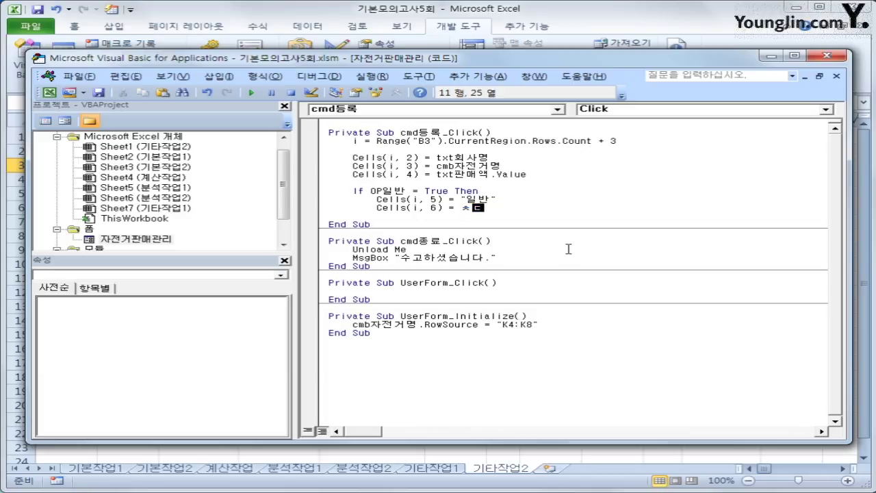
{"action": "key", "text": "BackSpace"}
{"action": "key", "text": "BackSpace"}
{"action": "type", "text": "cells(i,4"}
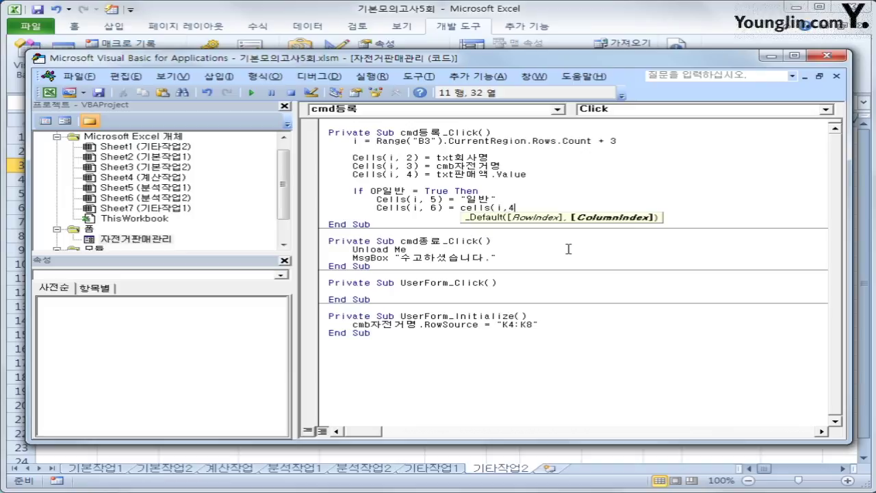
{"action": "type", "text": ") + 0.03"}
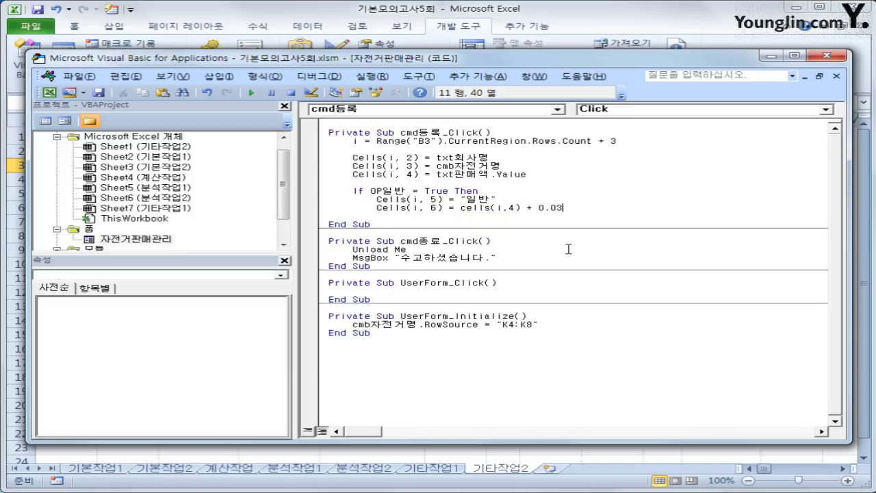
{"action": "key", "text": "Return"}
{"action": "key", "text": "BackSpace"}
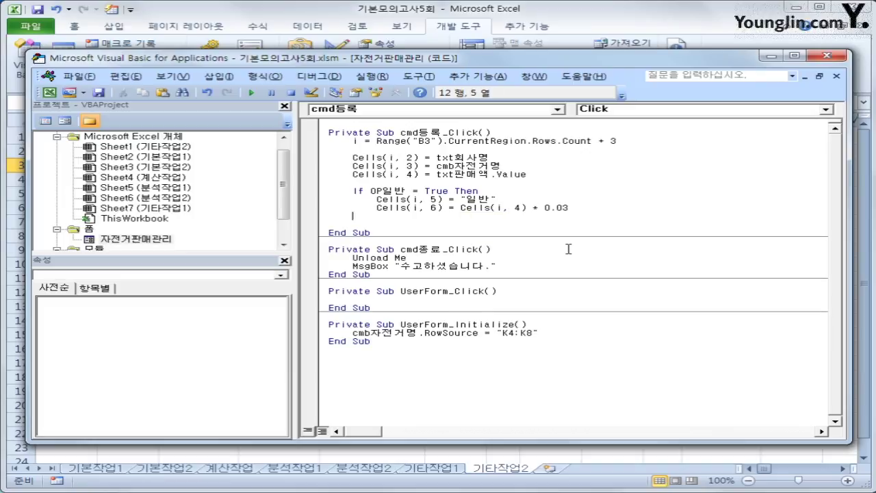
Add an Else branch with copies of the two 일반 lines and change its category text to 공동구매
{"action": "type", "text": "else"}
{"action": "key", "text": "Return"}
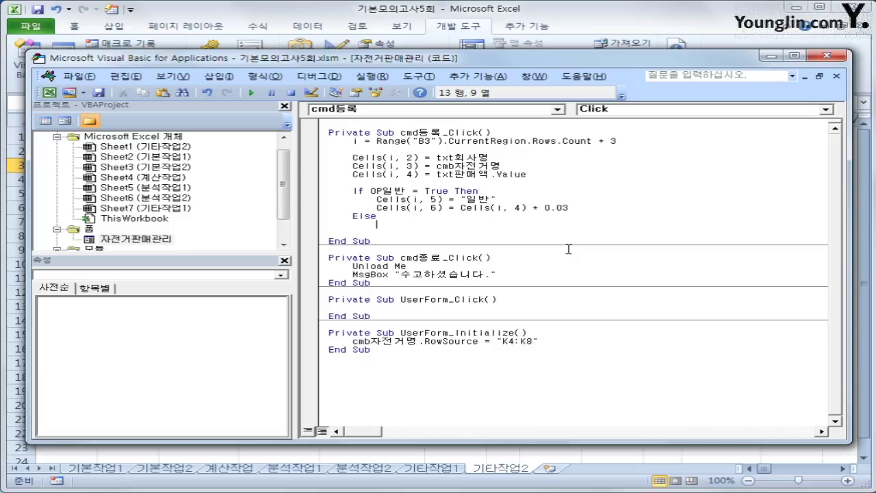
{"action": "key", "text": "Up"}
{"action": "key", "text": "Up"}
{"action": "key", "text": "Up"}
{"action": "key", "text": "shift+Down"}
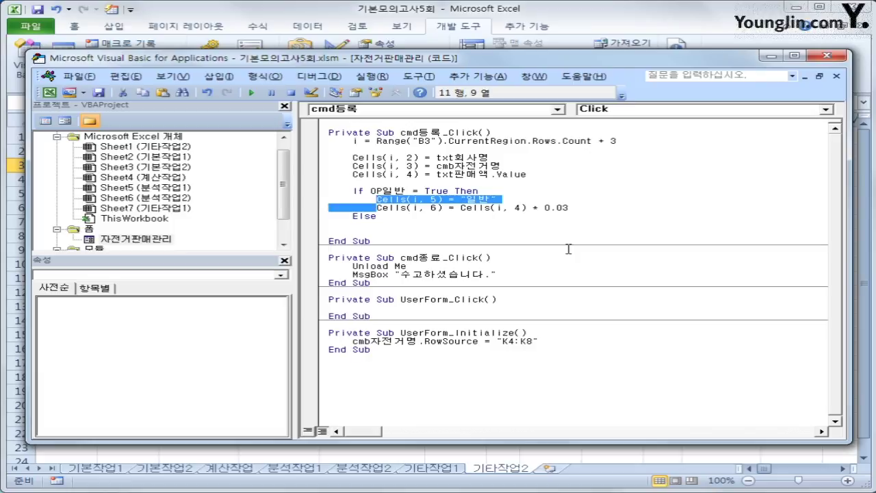
{"action": "key", "text": "shift+End"}
{"action": "key", "text": "Down"}
{"action": "key", "text": "Down"}
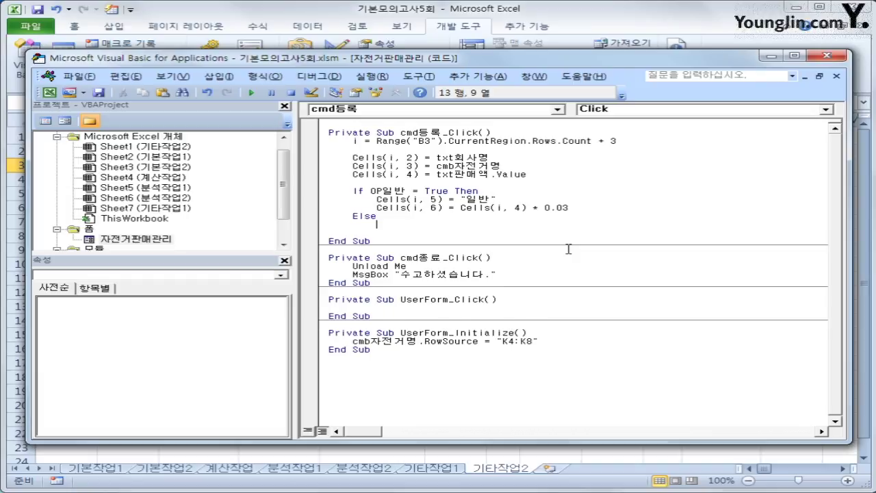
{"action": "type", "text": "Cells(i, 5) = \"일반\"         Cells(i, 6) = Cells(i, 4) * 0.03"}
{"action": "key", "text": "Up"}
{"action": "key", "text": "Left"}
{"action": "key", "text": "Left"}
{"action": "key", "text": "Left"}
{"action": "key", "text": "Left"}
{"action": "key", "text": "Left"}
{"action": "key", "text": "shift+End"}
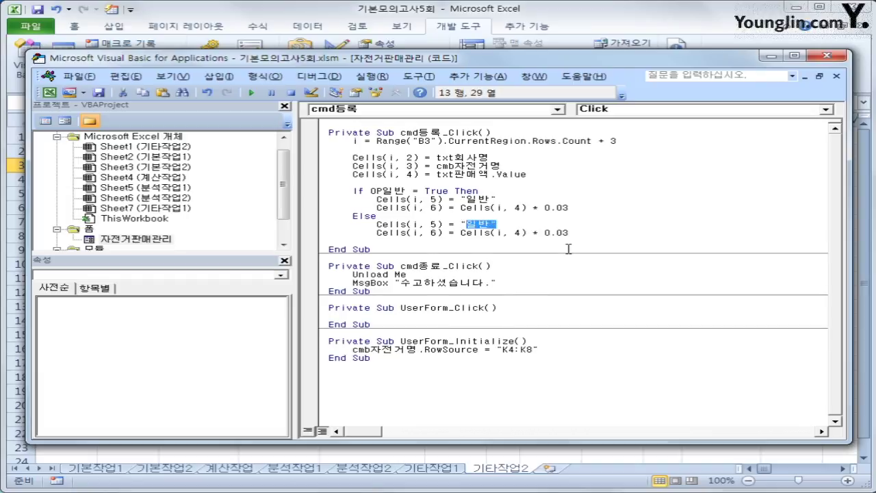
{"action": "key", "text": "shift+Left"}
{"action": "type", "text": "공동구매"}
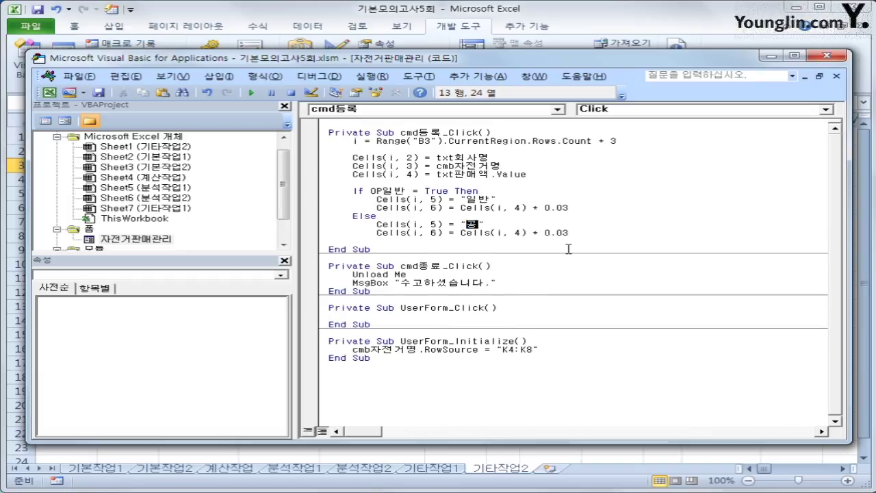
Set the Else branch's discount rate to 0.1 and close the block with End If
{"action": "key", "text": "Down"}
{"action": "key", "text": "End"}
{"action": "key", "text": "Left"}
{"action": "key", "text": "Left"}
{"action": "key", "text": "Delete"}
{"action": "type", "text": "1"}
{"action": "key", "text": "Delete"}
{"action": "key", "text": "Return"}
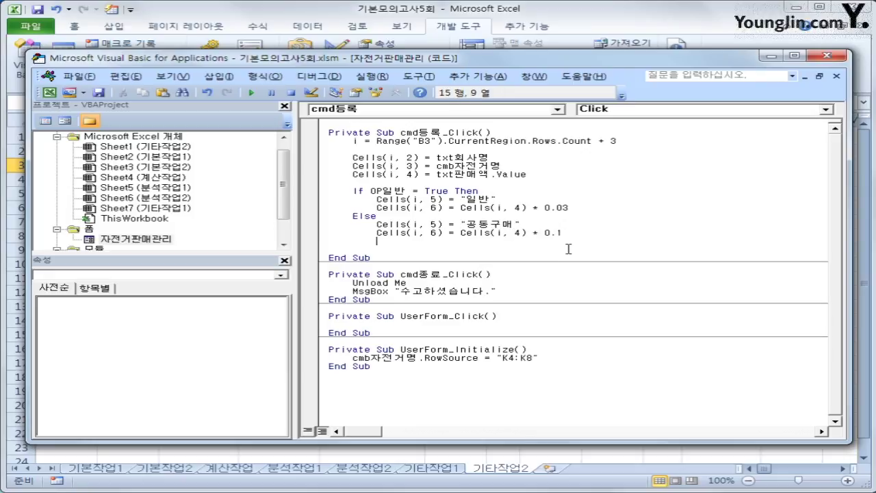
{"action": "key", "text": "BackSpace"}
{"action": "type", "text": "end if"}
{"action": "key", "text": "Return"}
{"action": "key", "text": "Up"}
{"action": "key", "text": "Up"}
Close the code editor, open the form with the 자전거구입 button, and move it clear of the table
{"action": "left_click", "coordinate": [829, 56]}
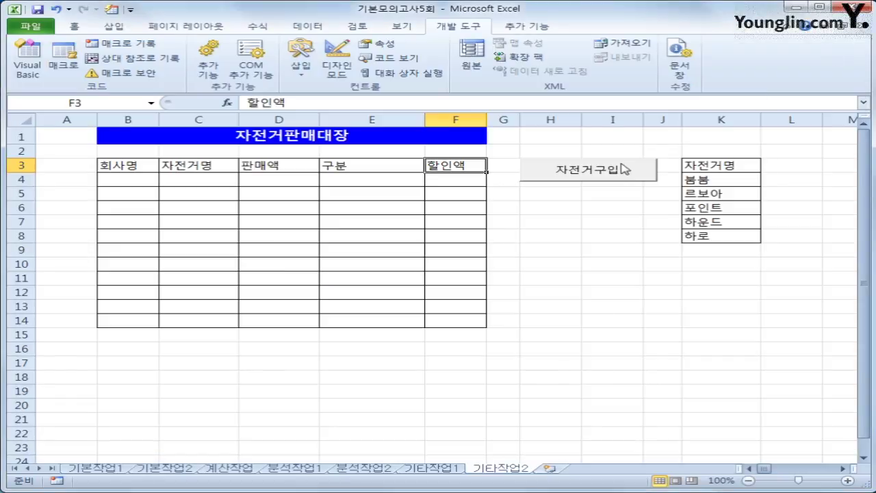
{"action": "left_click", "coordinate": [620, 170]}
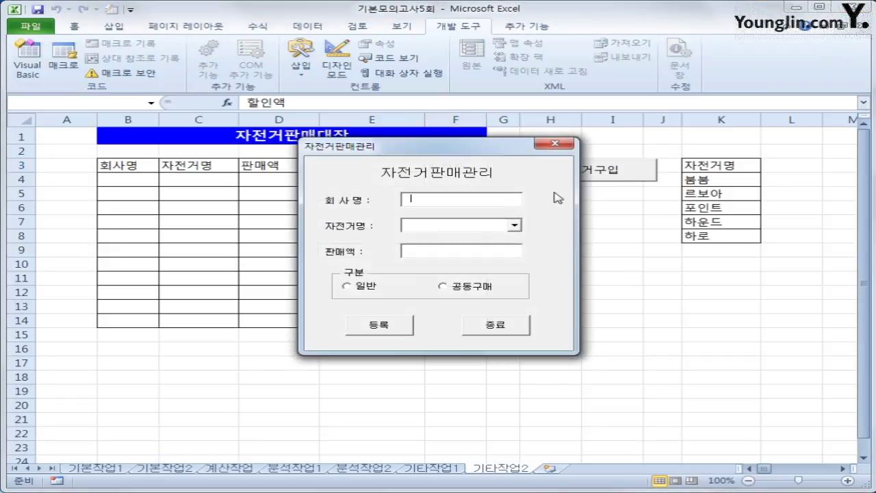
{"action": "left_click_drag", "start_coordinate": [456, 147], "coordinate": [609, 244]}
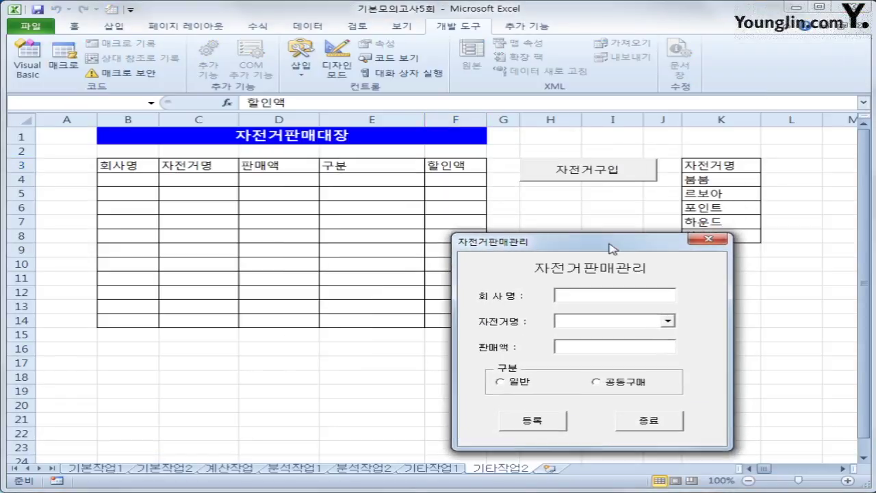
Register a sale through the form with company 삼천리, bicycle 포인트, sale amount 120000 and category 일반
{"action": "type", "text": "삼ㅊ천리"}
{"action": "key", "text": "Tab"}
{"action": "left_click", "coordinate": [667, 325]}
{"action": "left_click", "coordinate": [644, 349]}
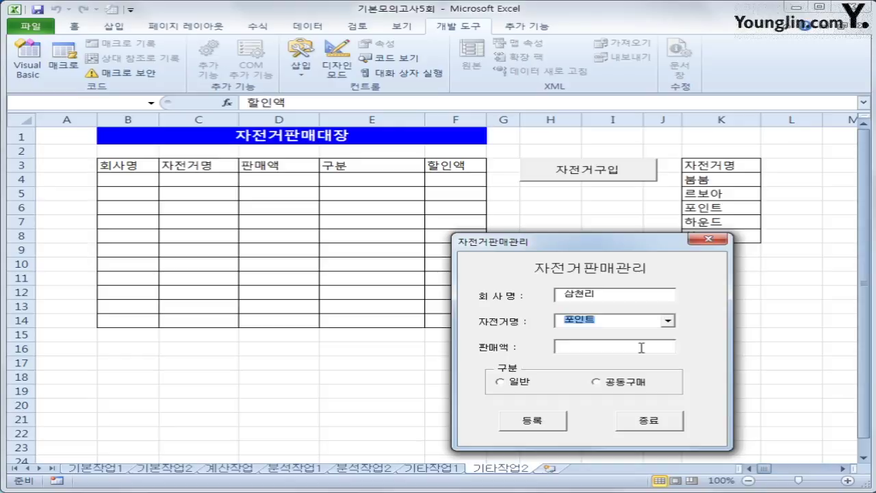
{"action": "left_click", "coordinate": [625, 345]}
{"action": "type", "text": "120000"}
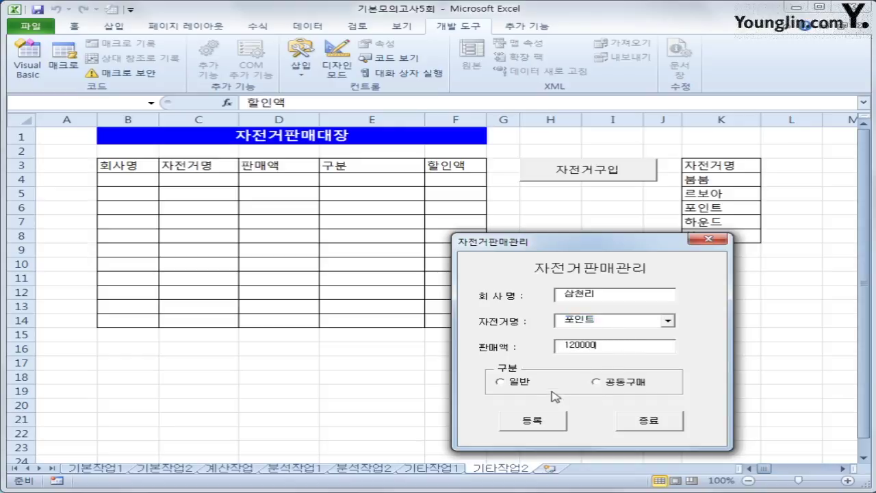
{"action": "left_click", "coordinate": [528, 382]}
{"action": "left_click", "coordinate": [523, 425]}
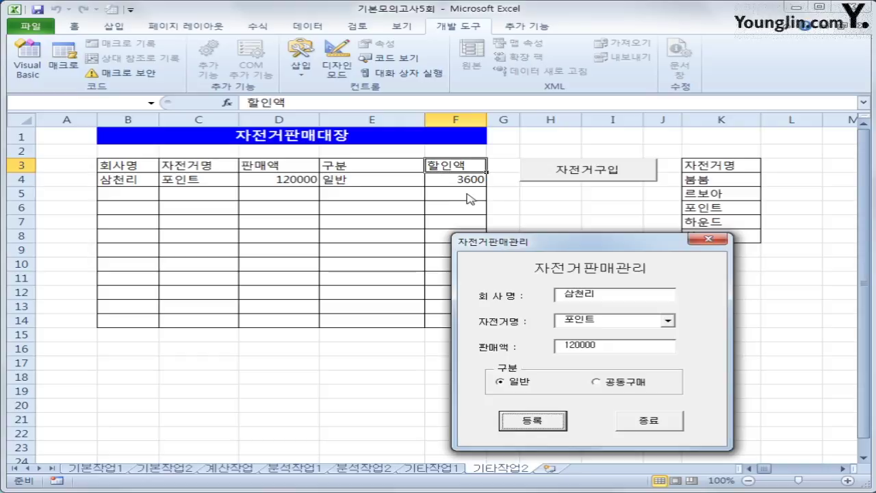
End the sales form with 종료, dismiss its closing message, and select empty cell H12 outside the table
{"action": "left_click", "coordinate": [635, 423]}
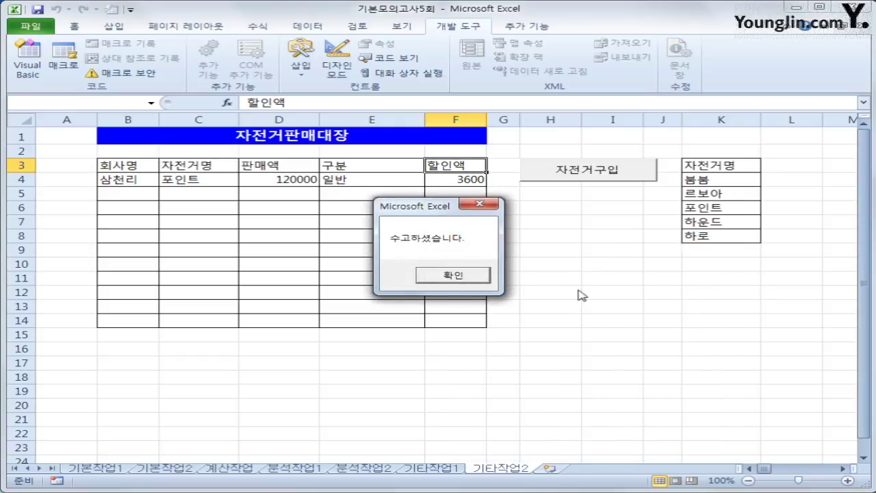
{"action": "left_click", "coordinate": [457, 281]}
{"action": "left_click", "coordinate": [565, 292]}
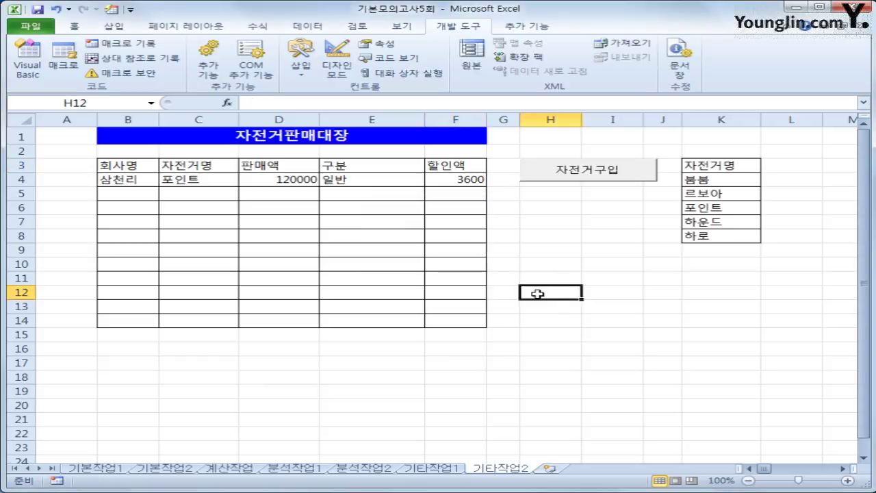